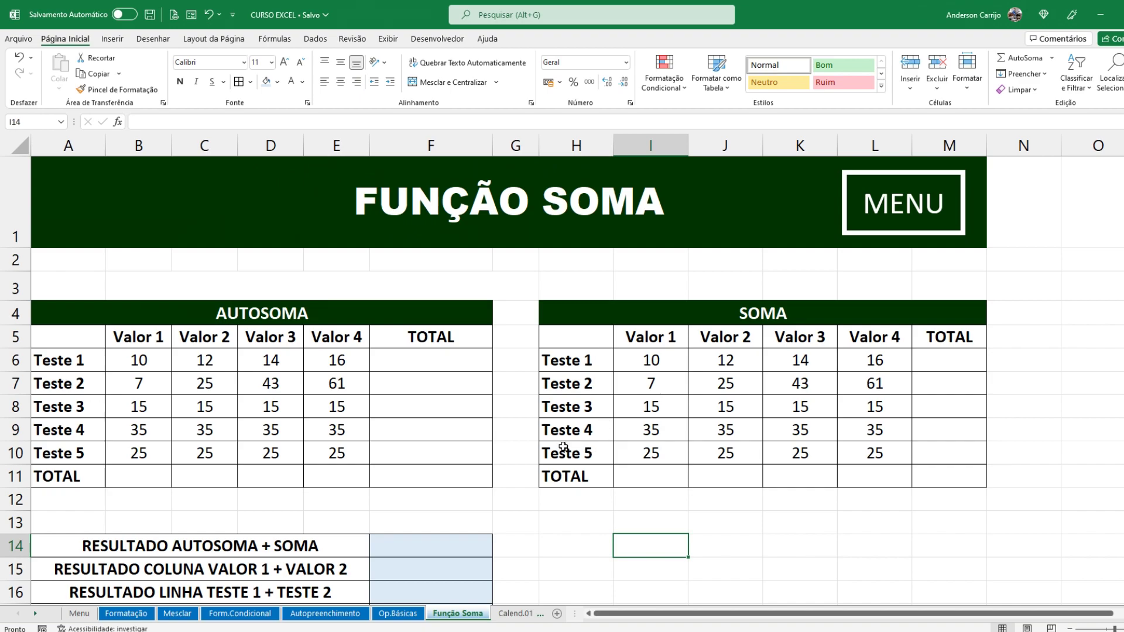
Survey the AUTOSOMA table: the Teste 1 row, its values and the empty TOTAL row.
left_click(627, 504)
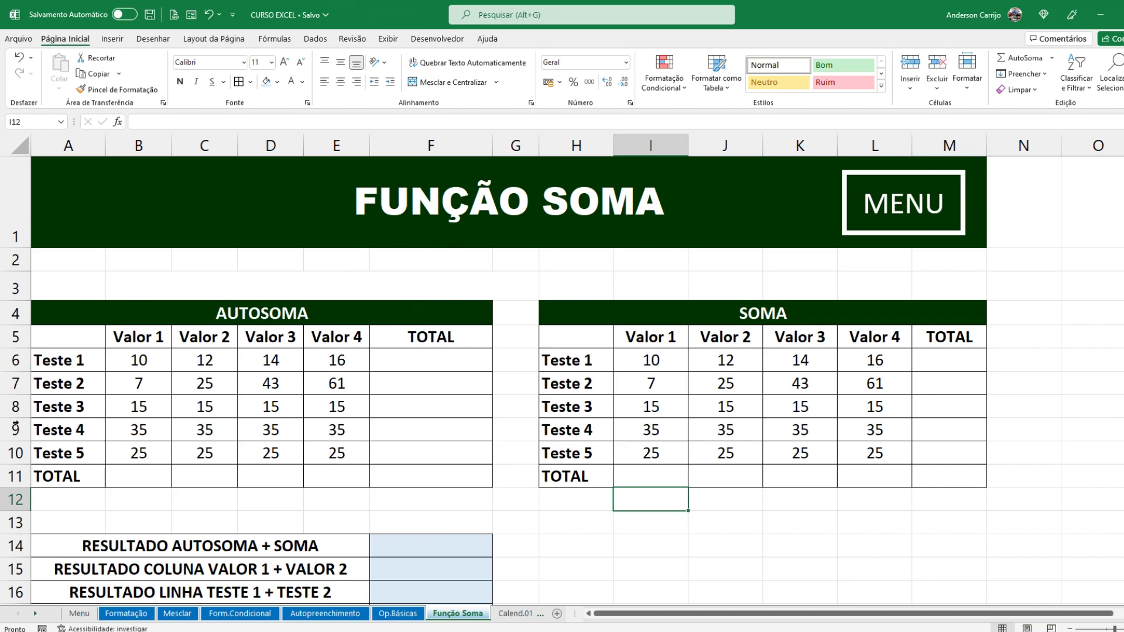
left_click(254, 317)
left_click(385, 423)
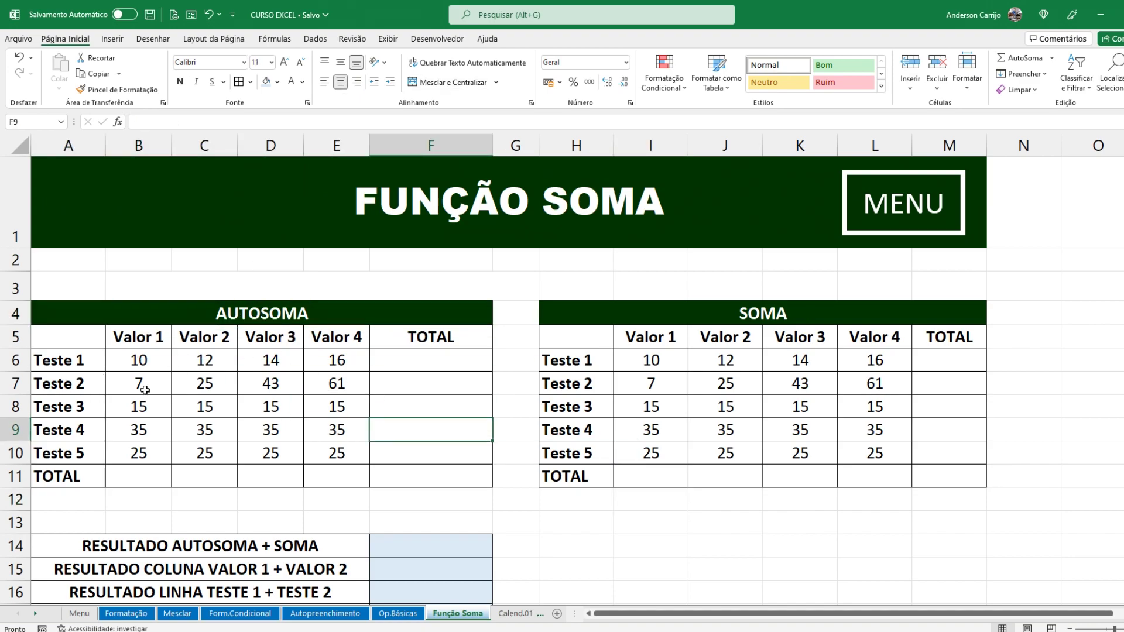
left_click(148, 475)
left_click(269, 479)
left_click(384, 485)
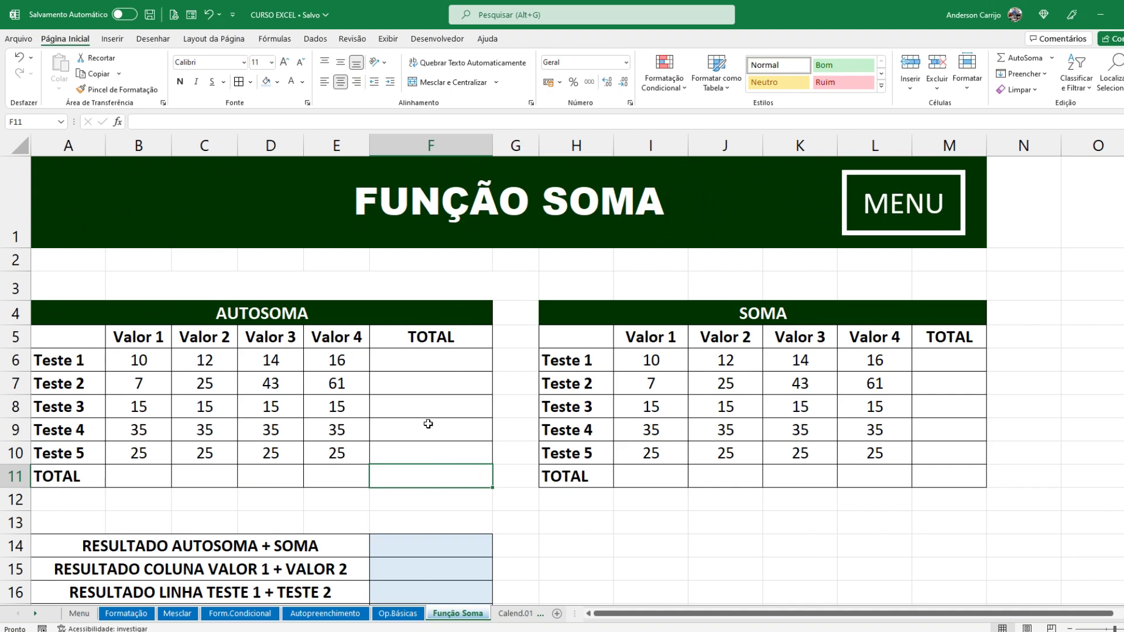
left_click(429, 422)
left_click(156, 474)
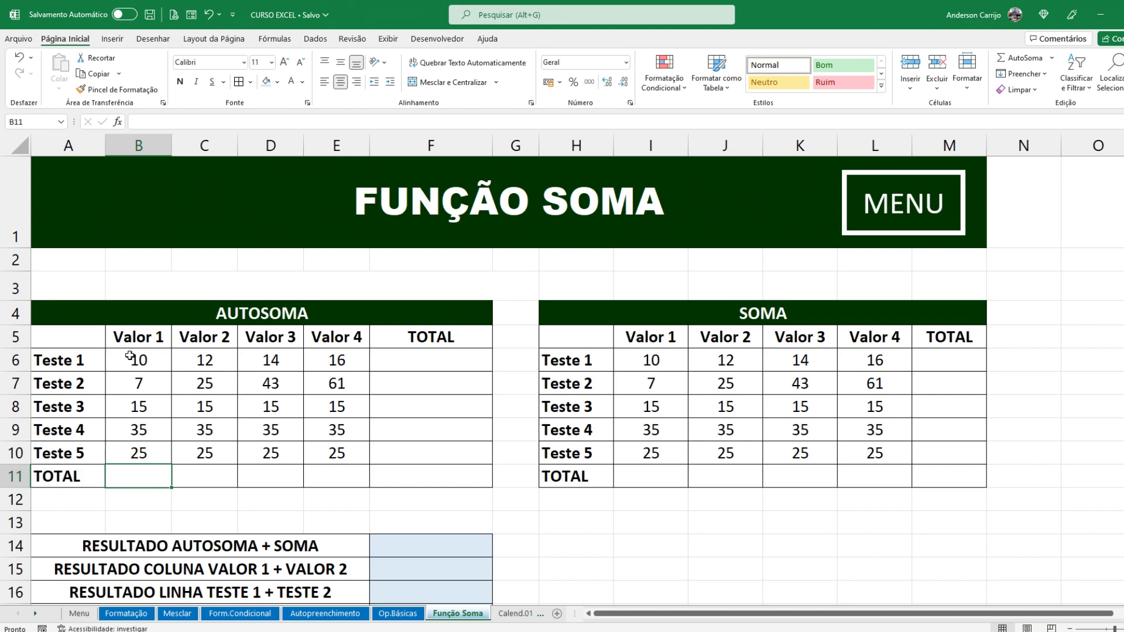
left_click(145, 360)
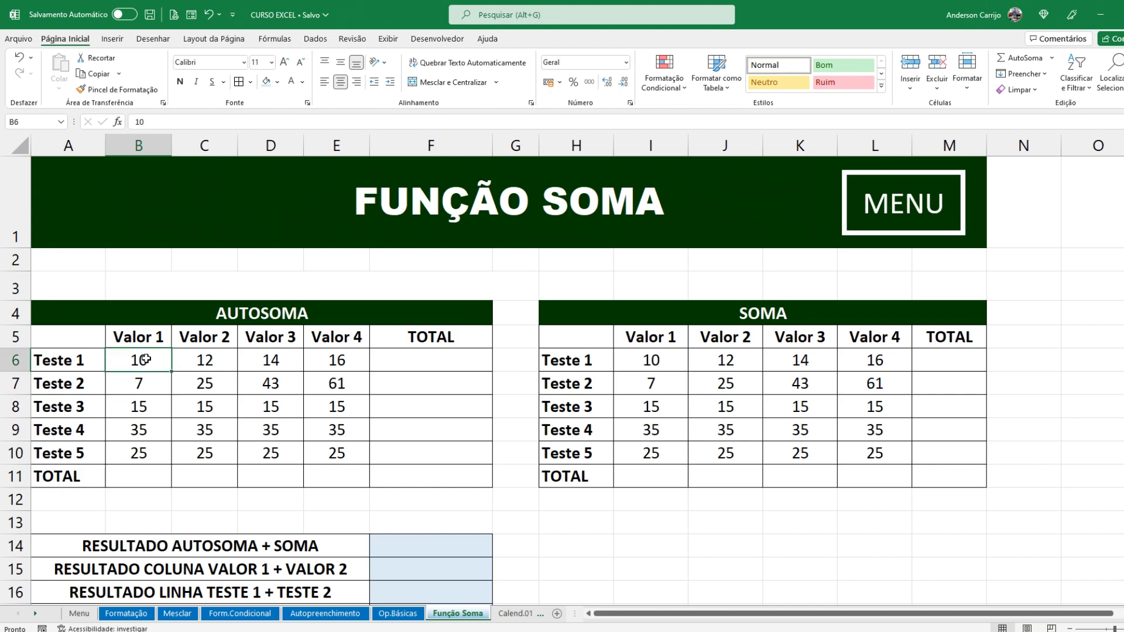
left_click(88, 360)
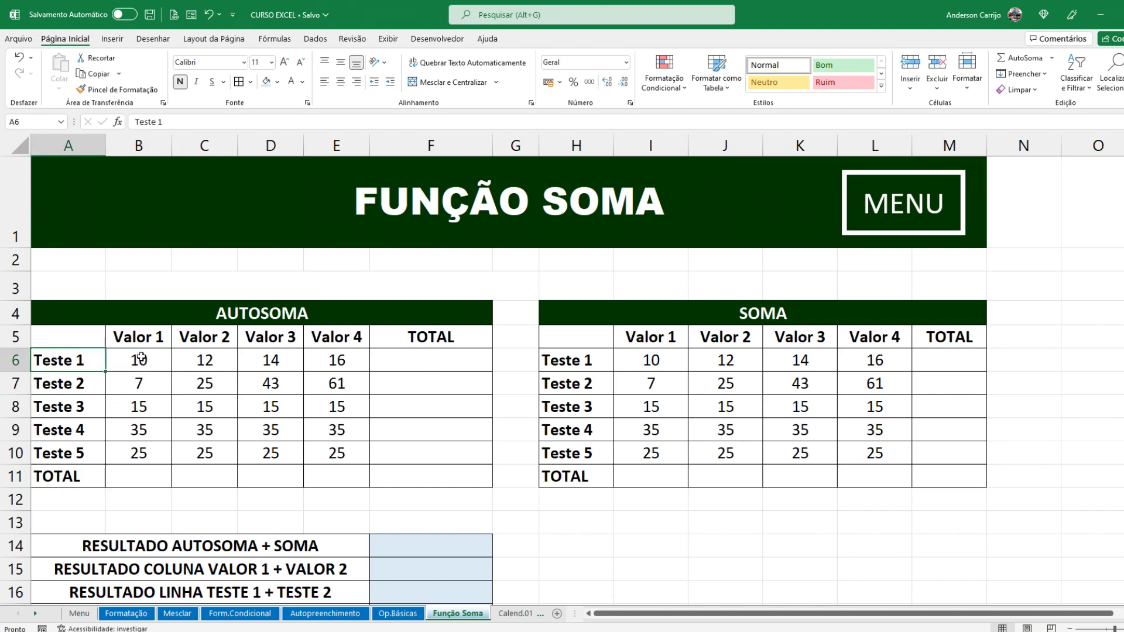
left_click(440, 358)
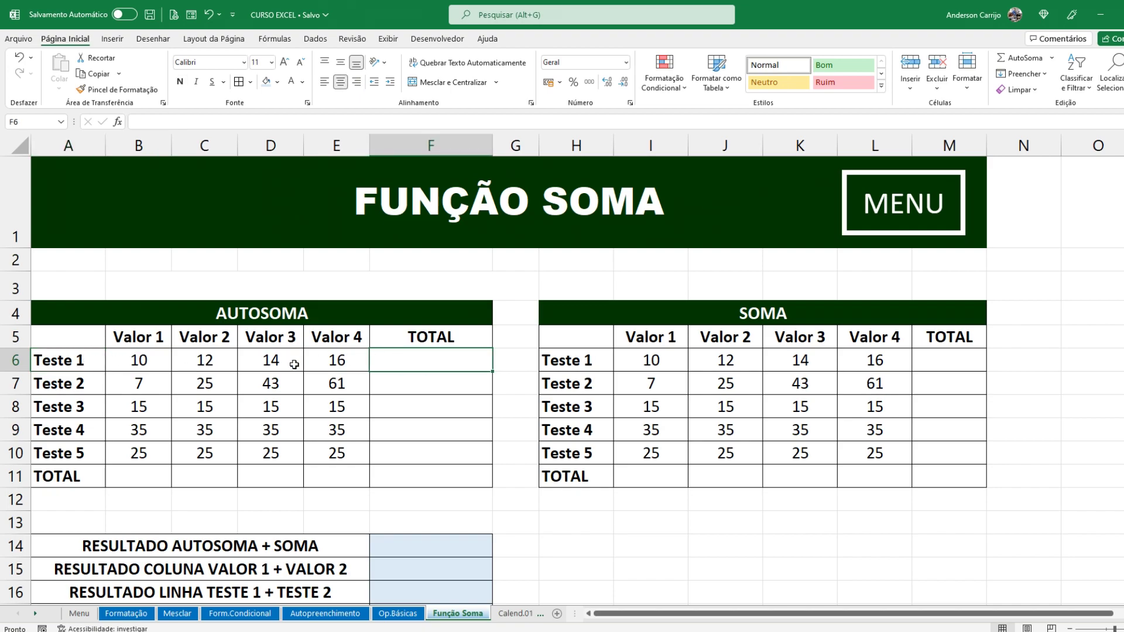
AutoSum B6:F6 so the Teste 1 values total into F6.
left_click_drag(131, 356, 413, 364)
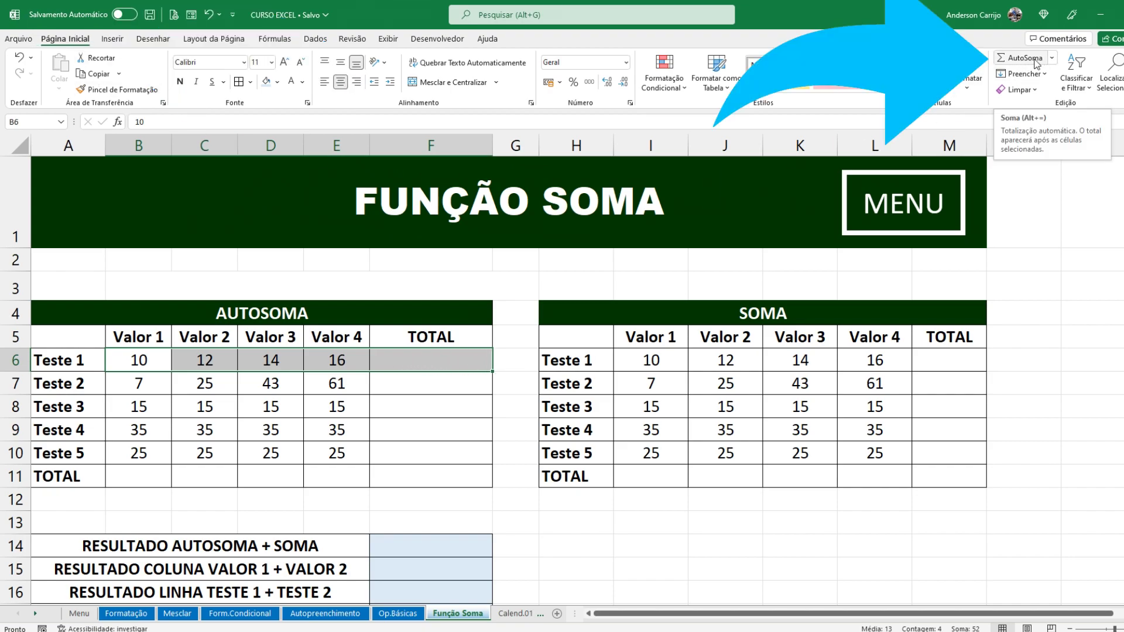
left_click(1024, 58)
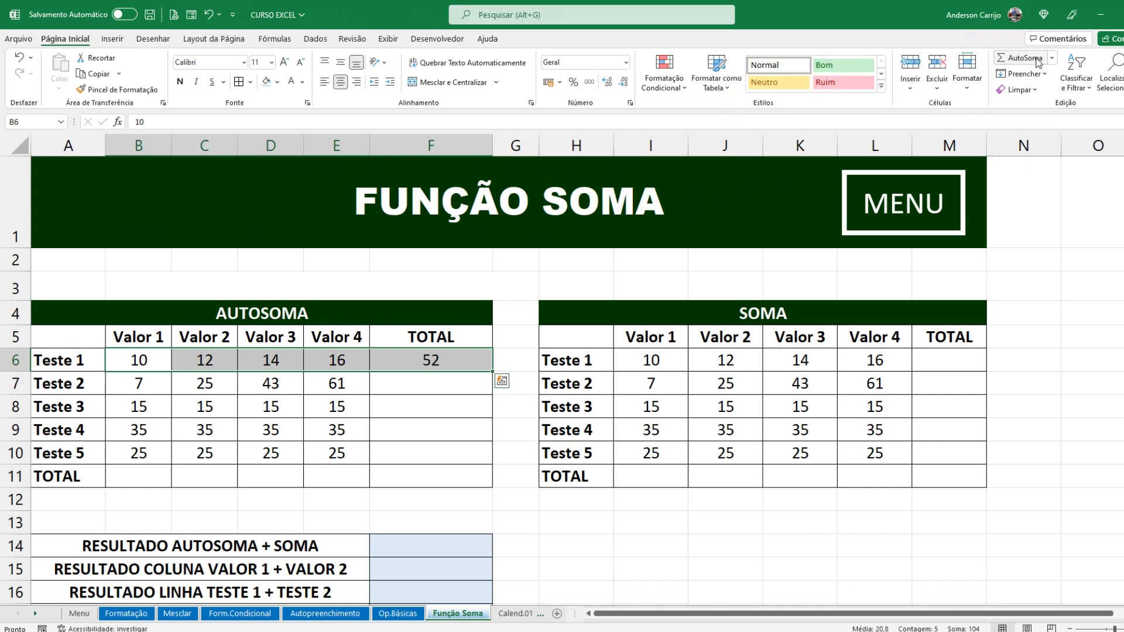
left_click(439, 360)
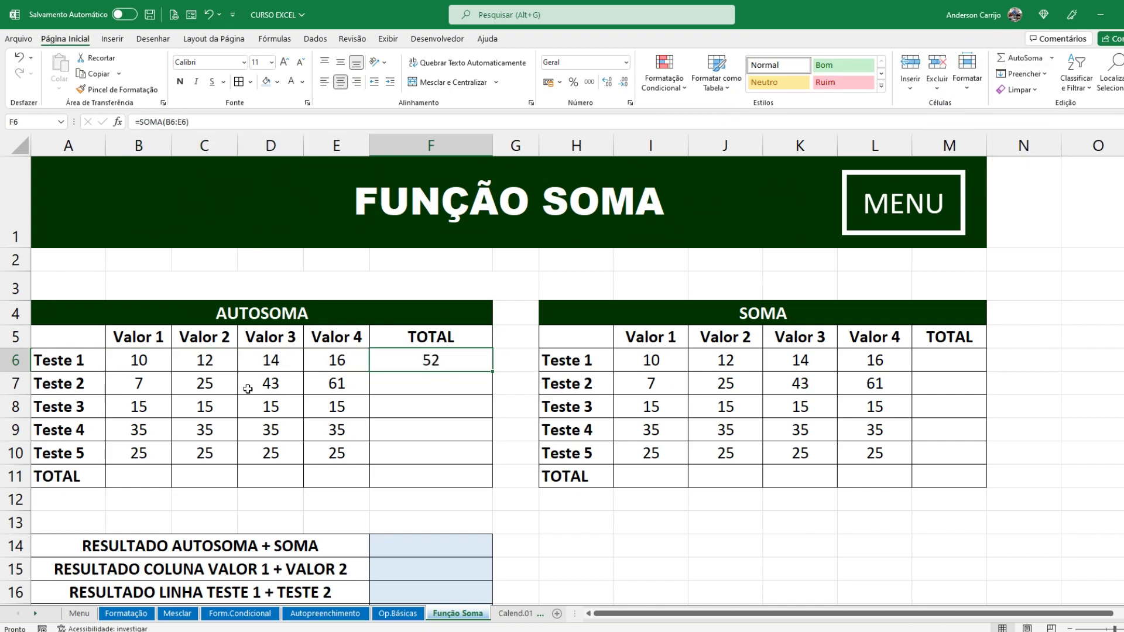
Enter 10 in Teste 1's Valor 2, 3 and 4 so its total reads 40, then AutoSum Teste 2.
left_click(208, 362)
type("10")
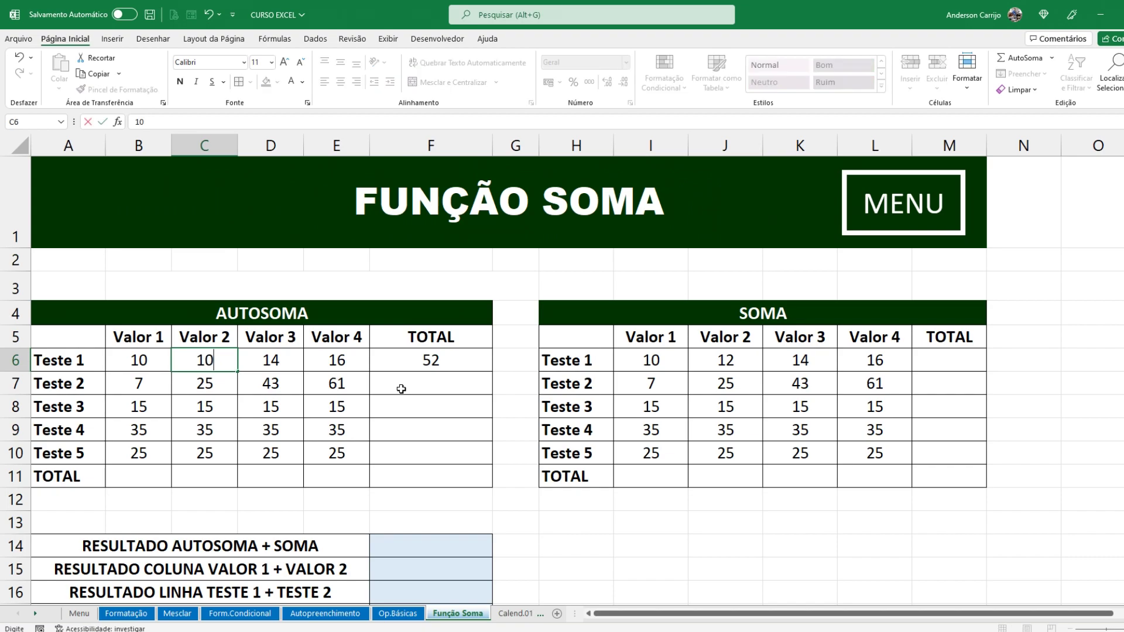
key("Tab")
type("10")
key("Tab")
type("10")
key("Down")
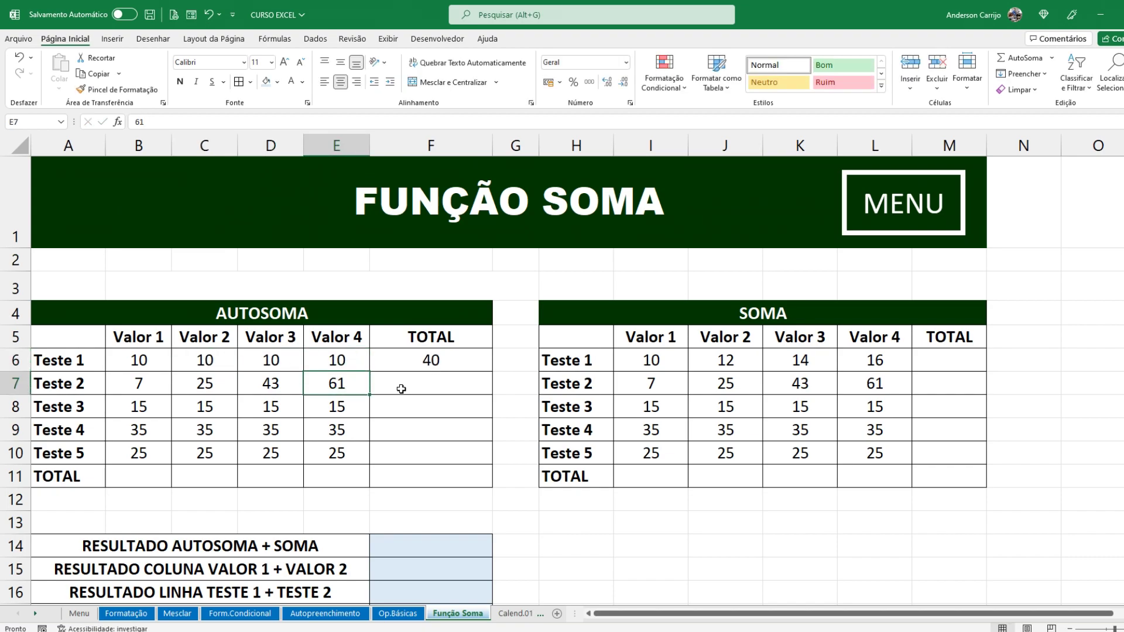
left_click(448, 358)
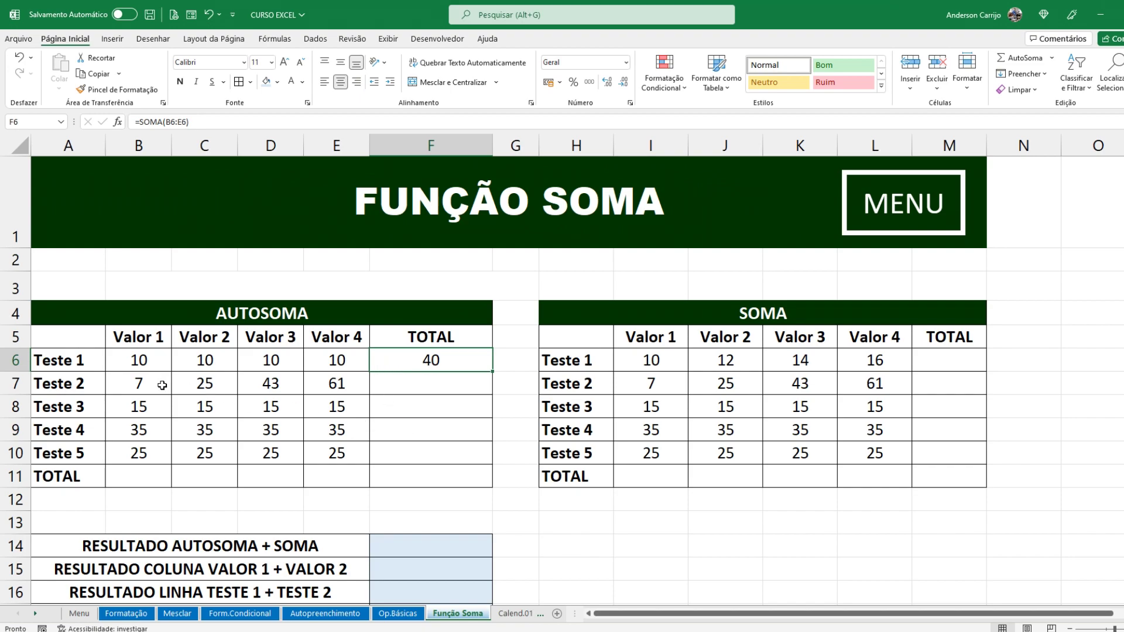
key("Down")
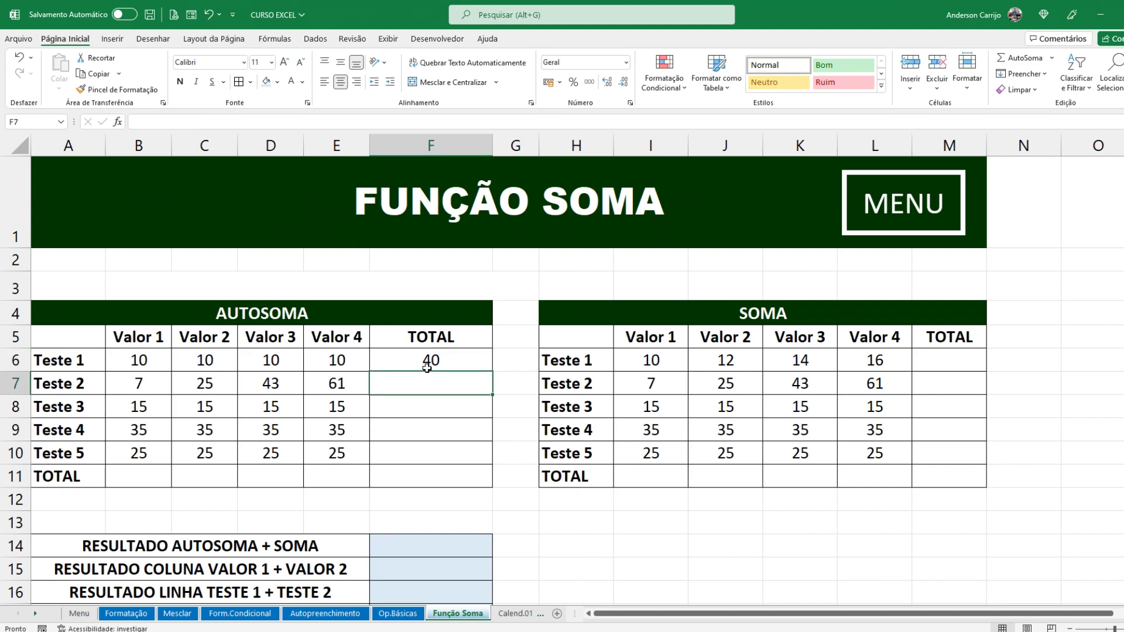
left_click(1025, 58)
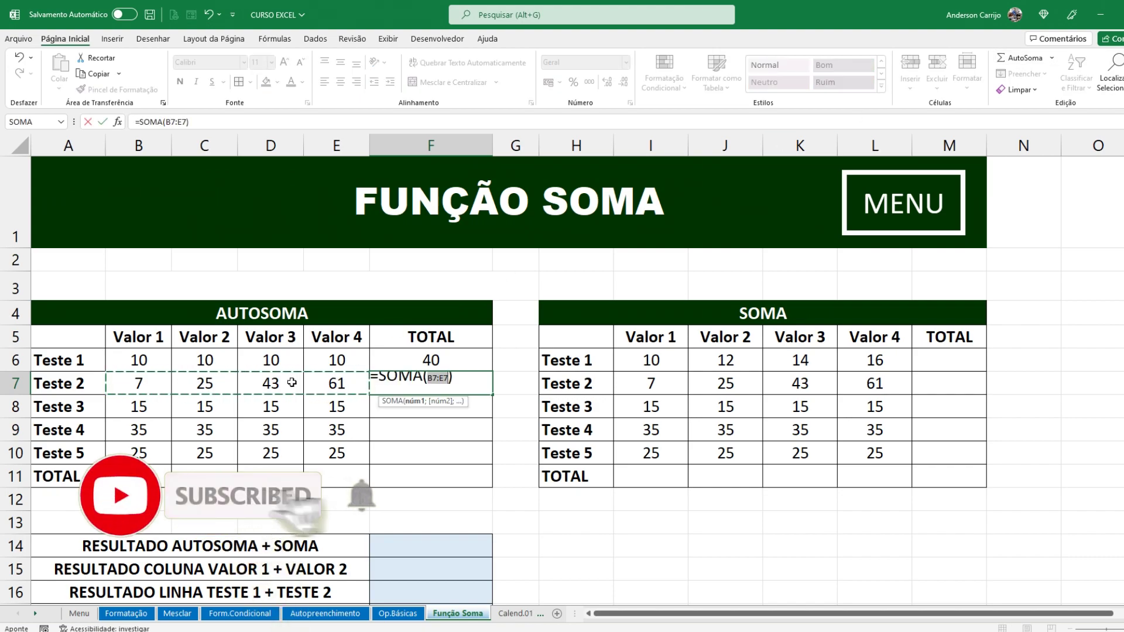
Confirm =SOMA(B7:E7) so the Teste 2 total shows 136.
key("Return")
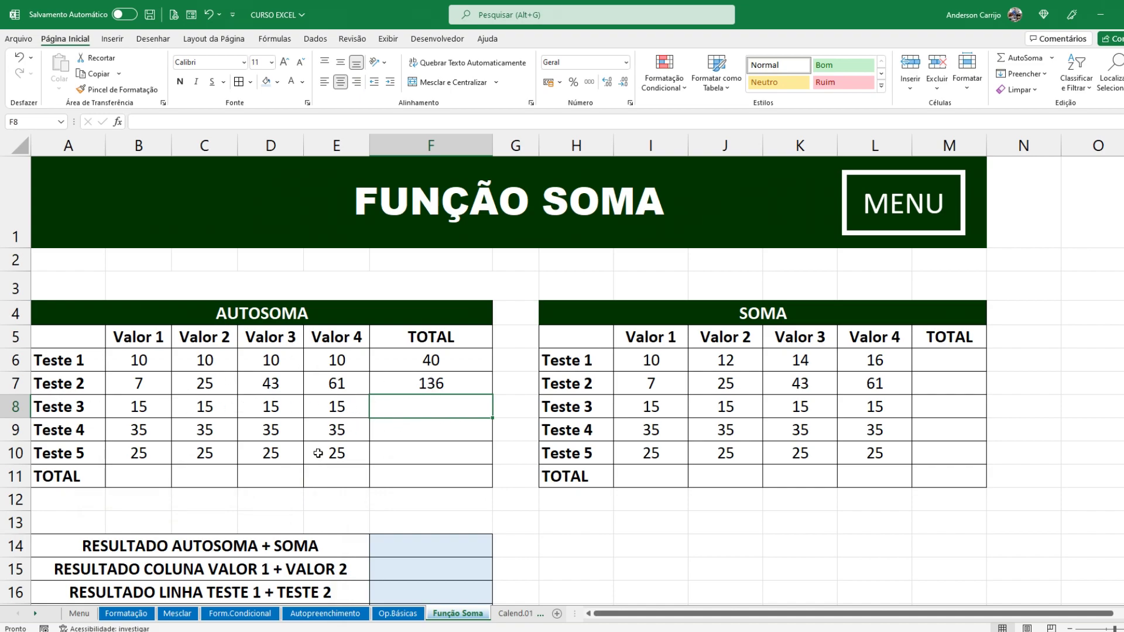
left_click_drag(137, 474, 321, 481)
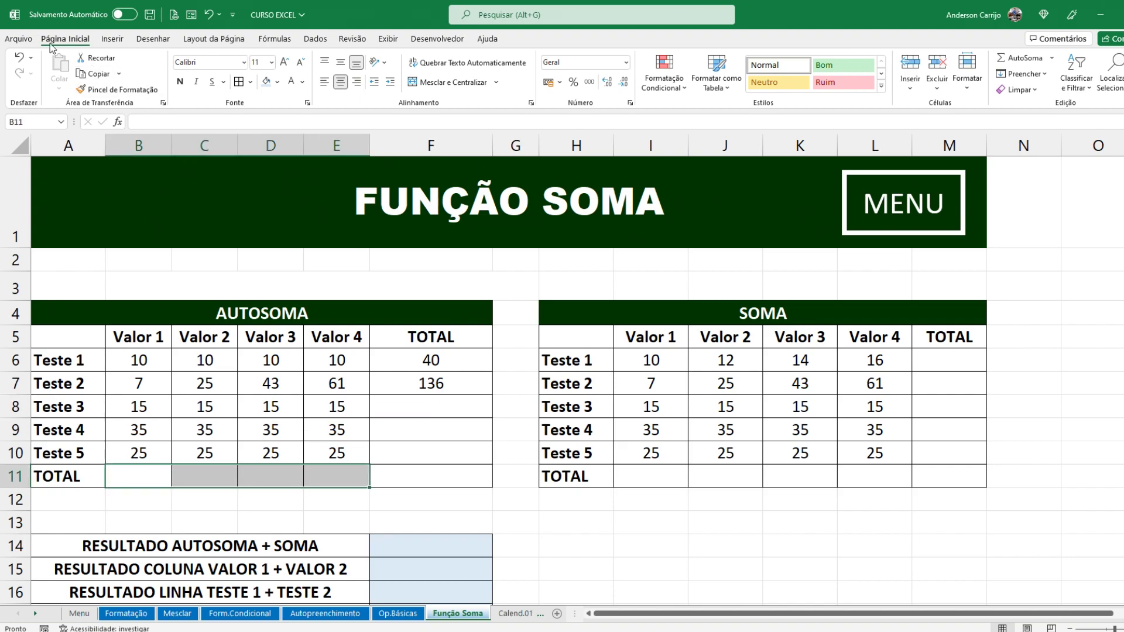
AutoSum B11:E11 so the TOTAL row reads 92, 110, 128 and 146.
left_click(1024, 59)
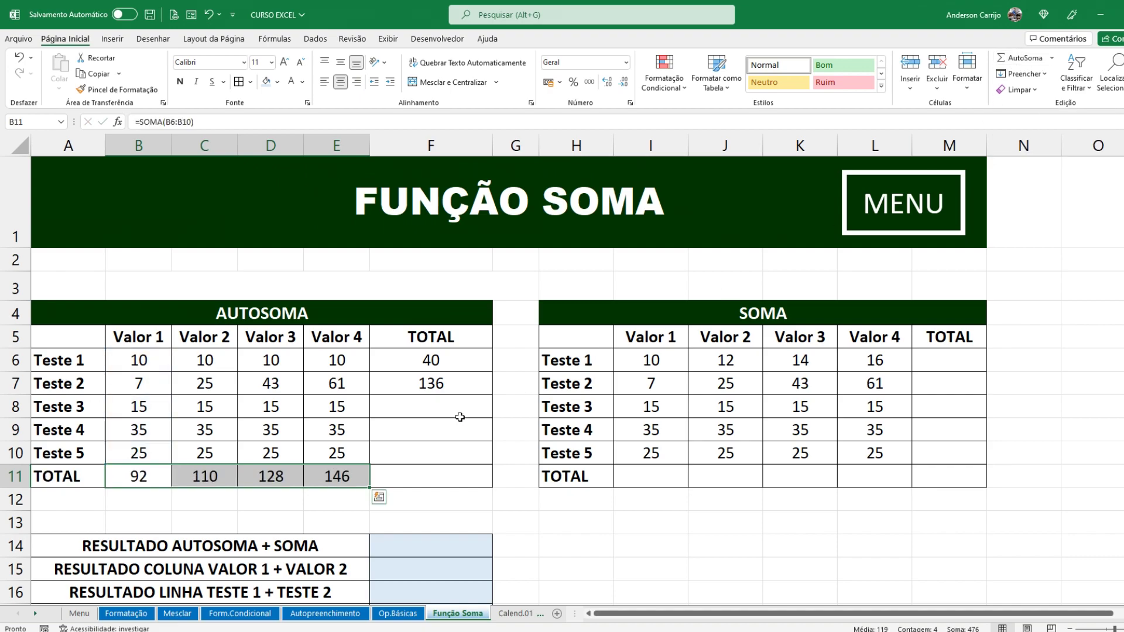
left_click(155, 476)
left_click(227, 477)
left_click(275, 476)
Shade the four column totals with a light blue fill.
left_click(313, 475)
left_click_drag(155, 476, 333, 475)
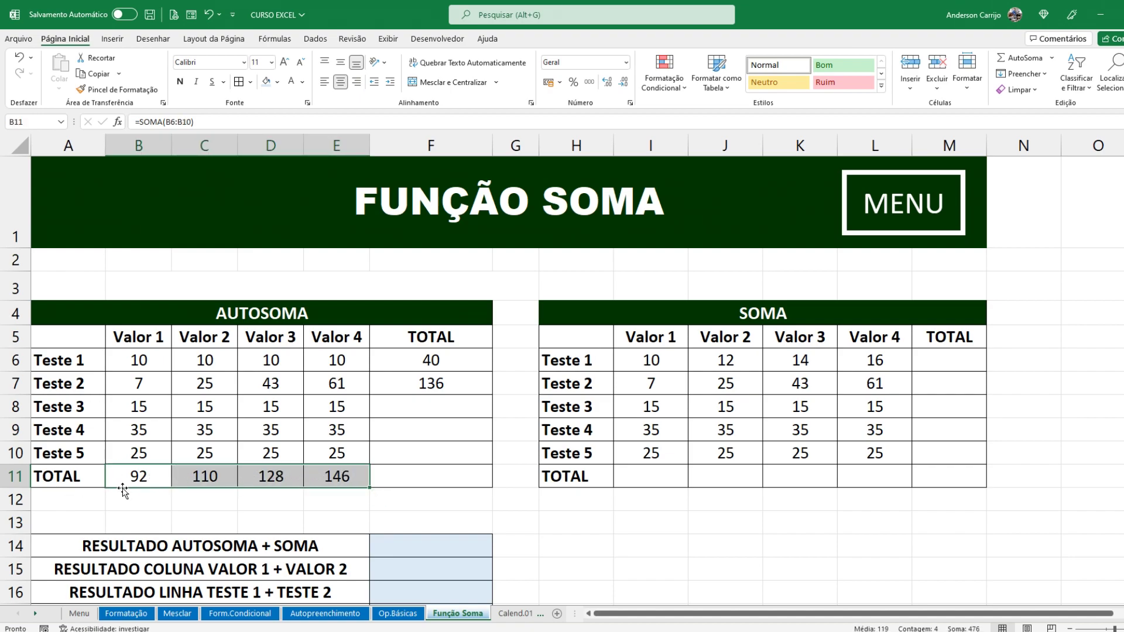
left_click(267, 82)
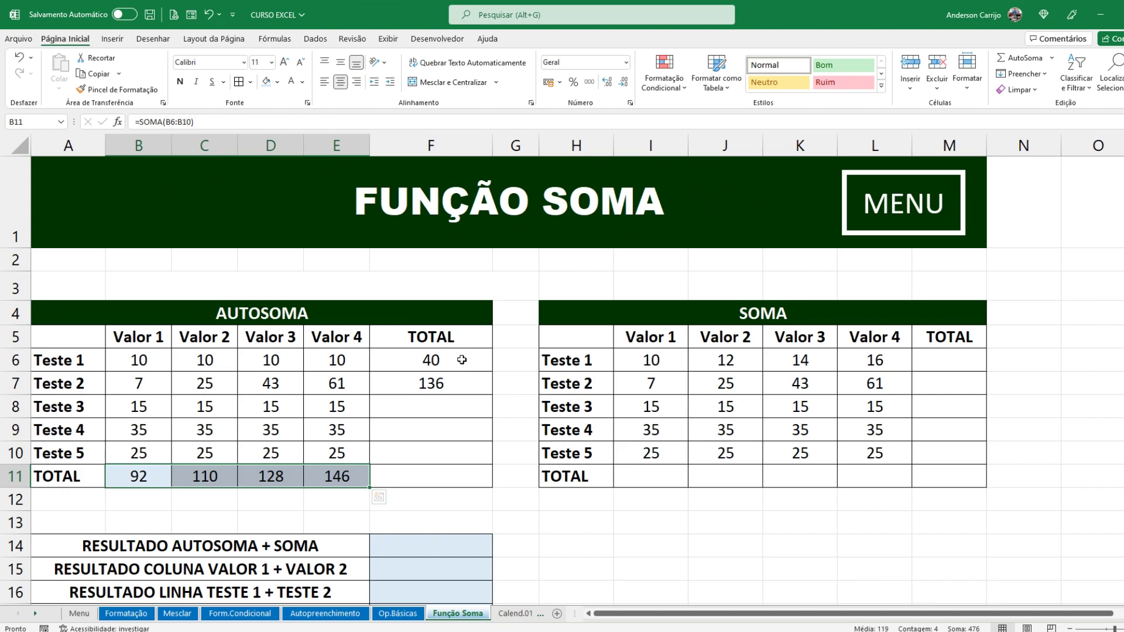
left_click_drag(459, 359, 448, 459)
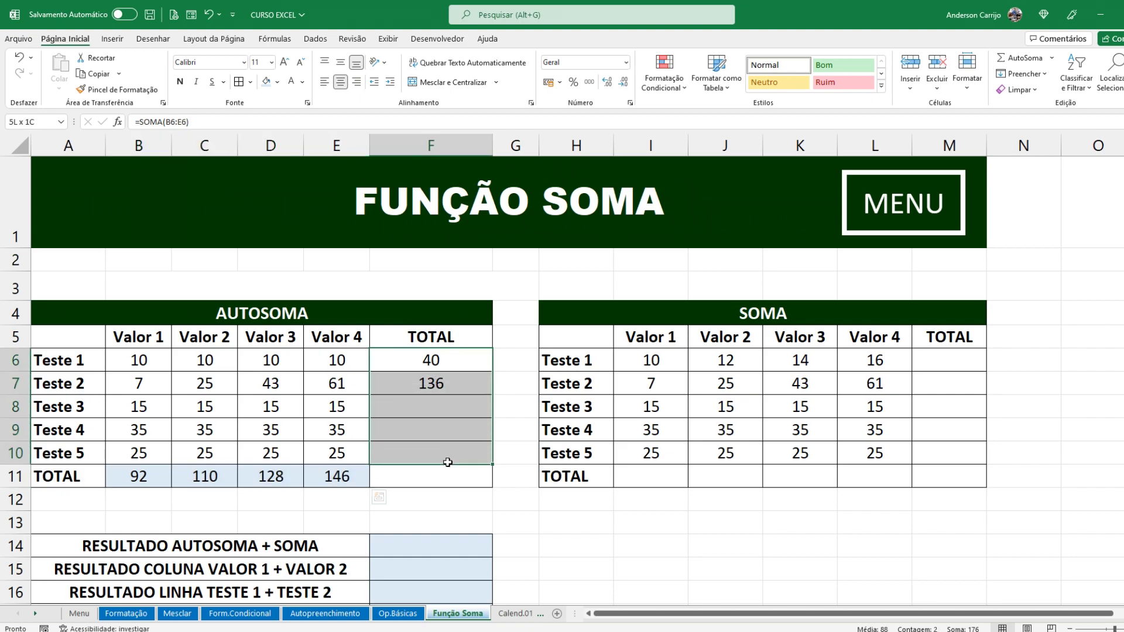
Give the row totals F6:F10 a light blue fill.
left_click(267, 81)
left_click(526, 501)
left_click(449, 414)
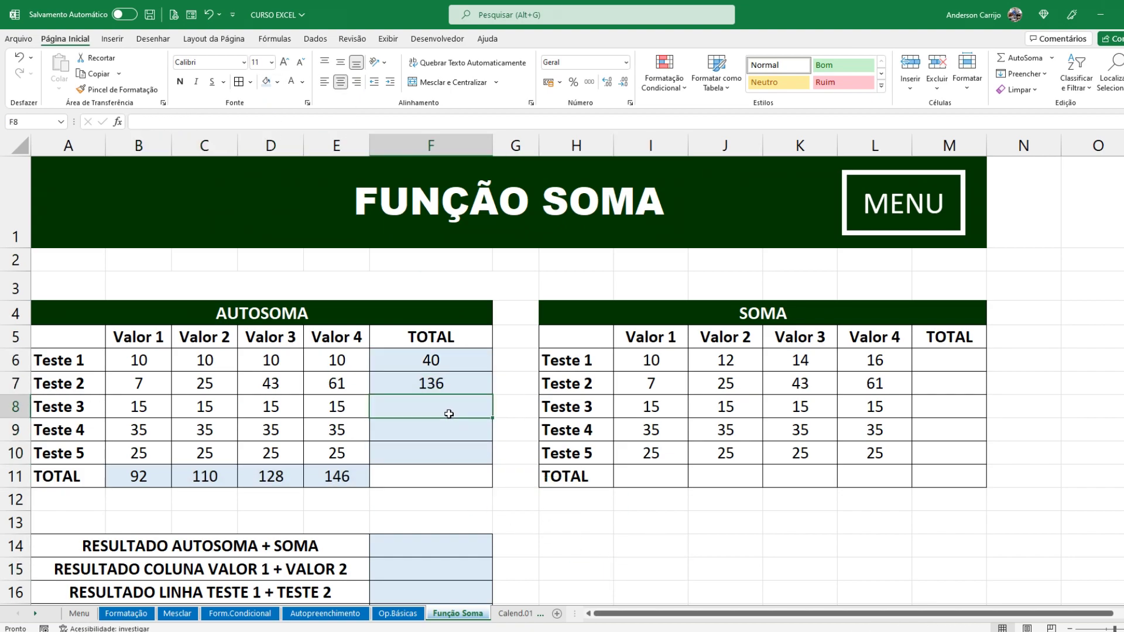
Fill F7's sum down to F10 so Teste 3–5 total 60, 140 and 100.
left_click(404, 380)
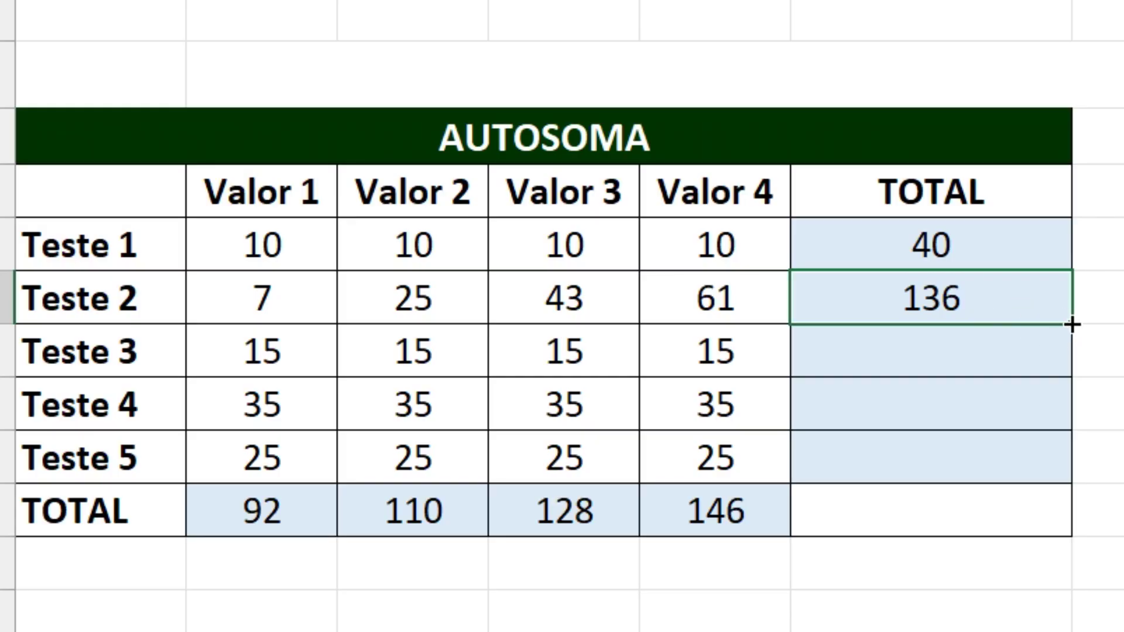
left_click_drag(1071, 324, 1066, 468)
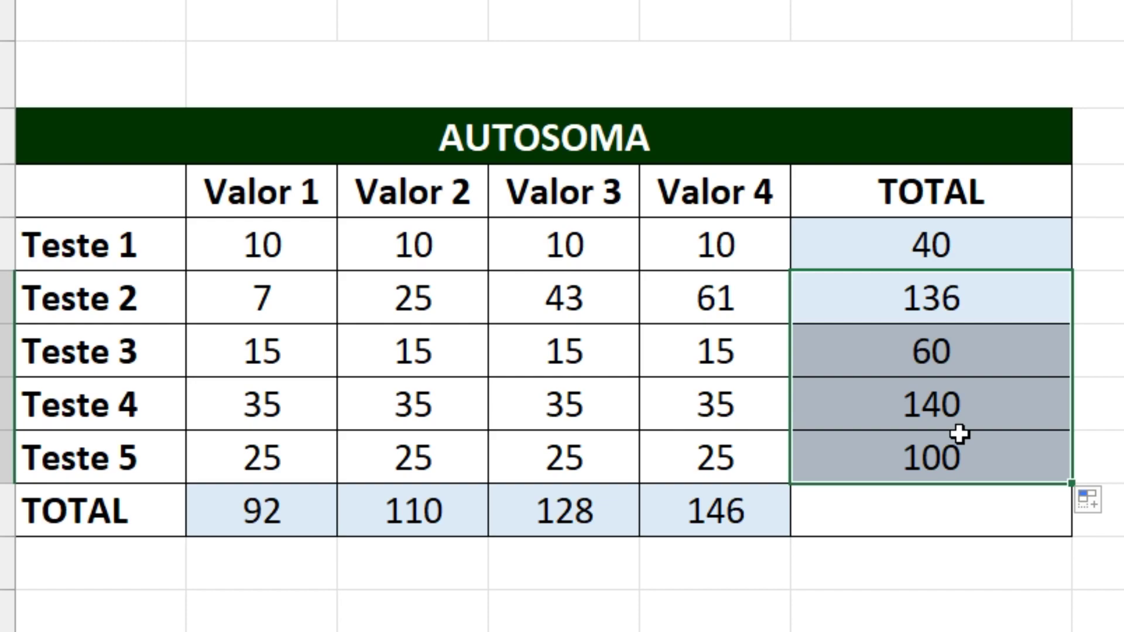
key("Down")
key("Down")
key("Down")
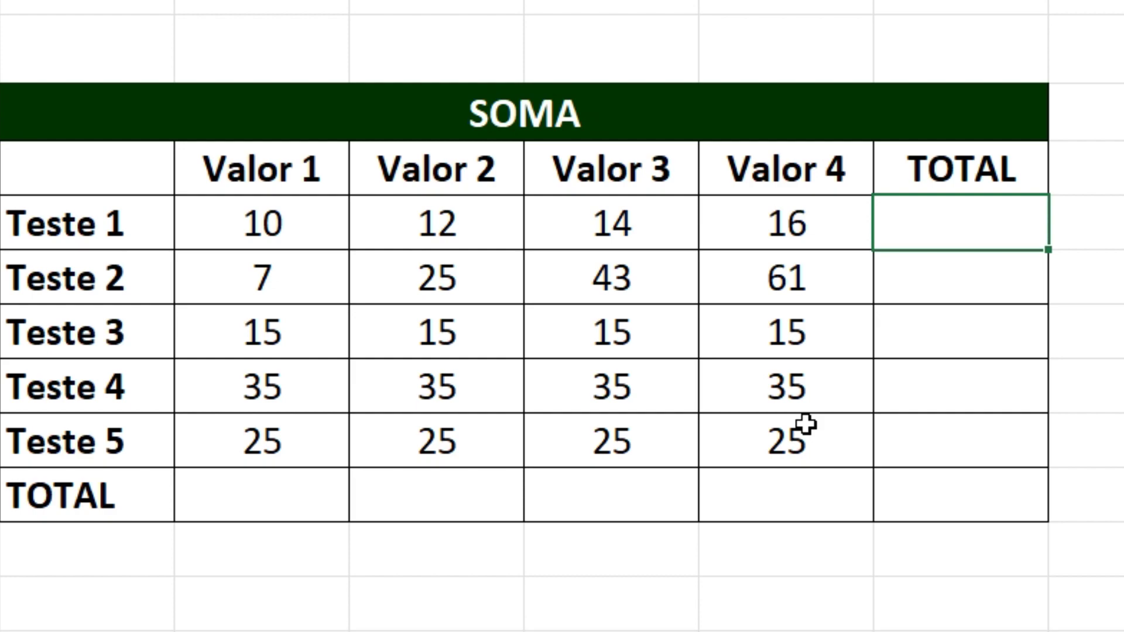
Enter =SOMA(I6:L6) as the Teste 1 total of the SOMA table, giving 52.
type("=")
type("SOMA")
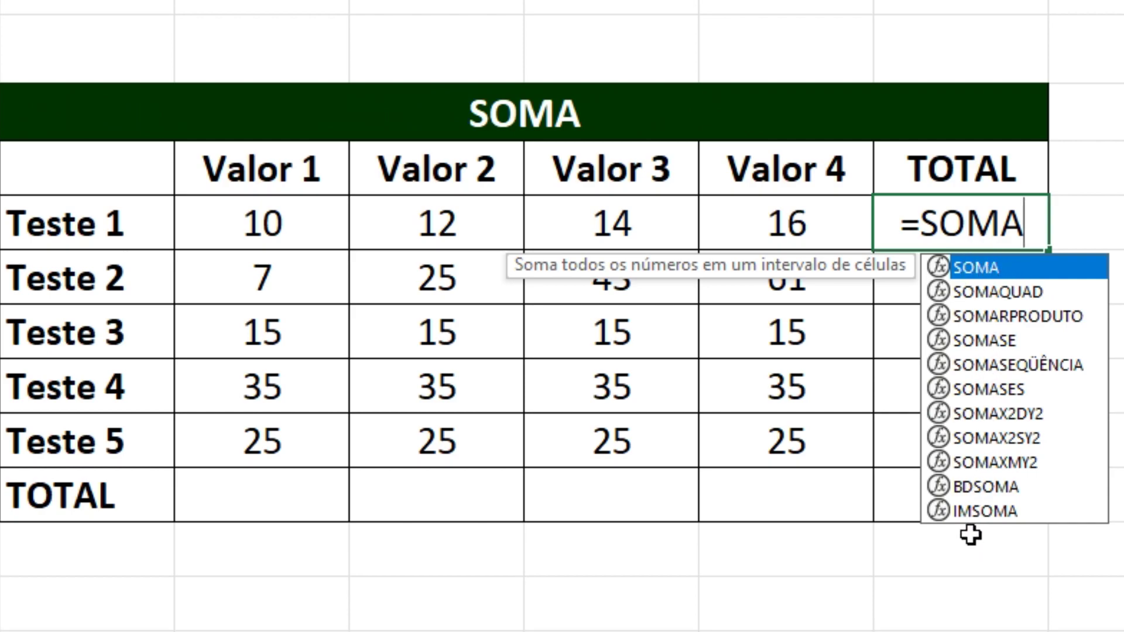
type("(")
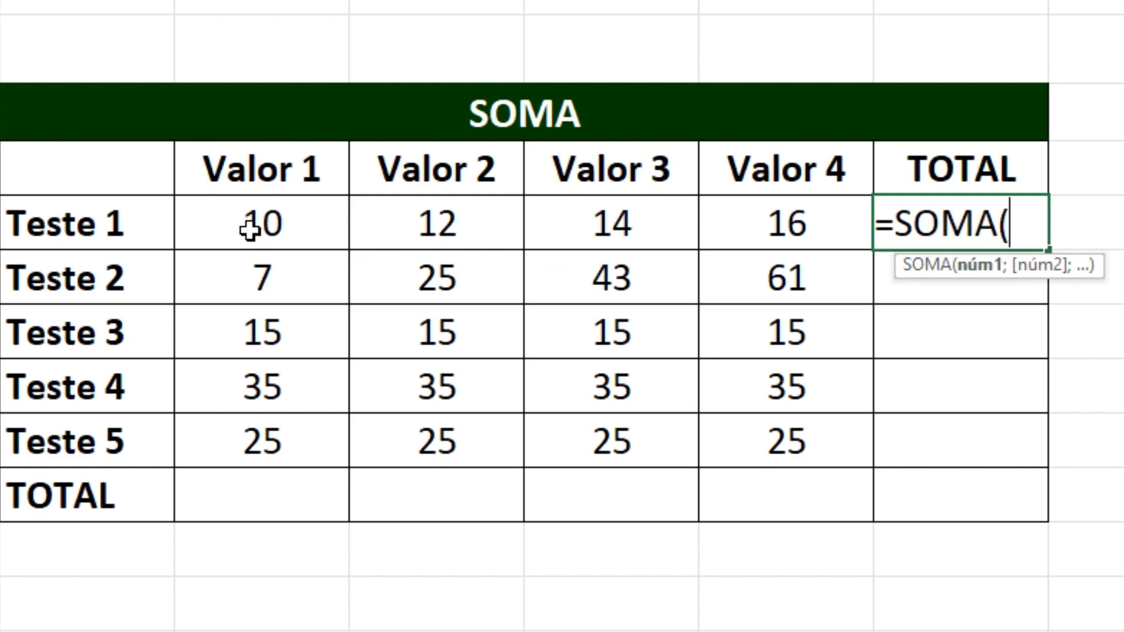
left_click_drag(249, 230, 784, 225)
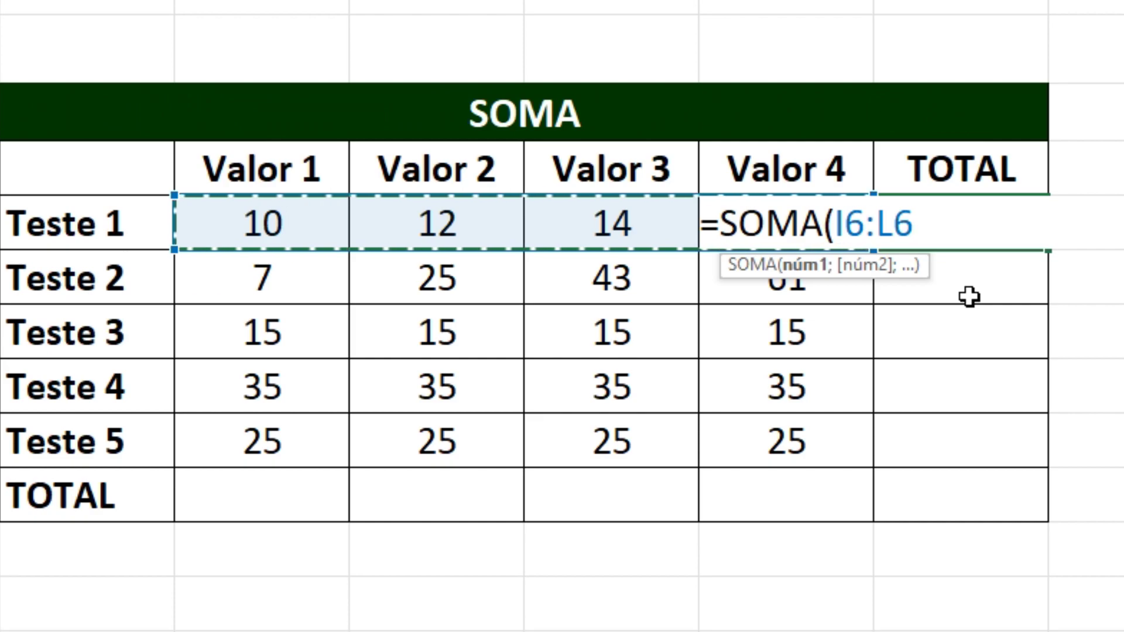
type(")")
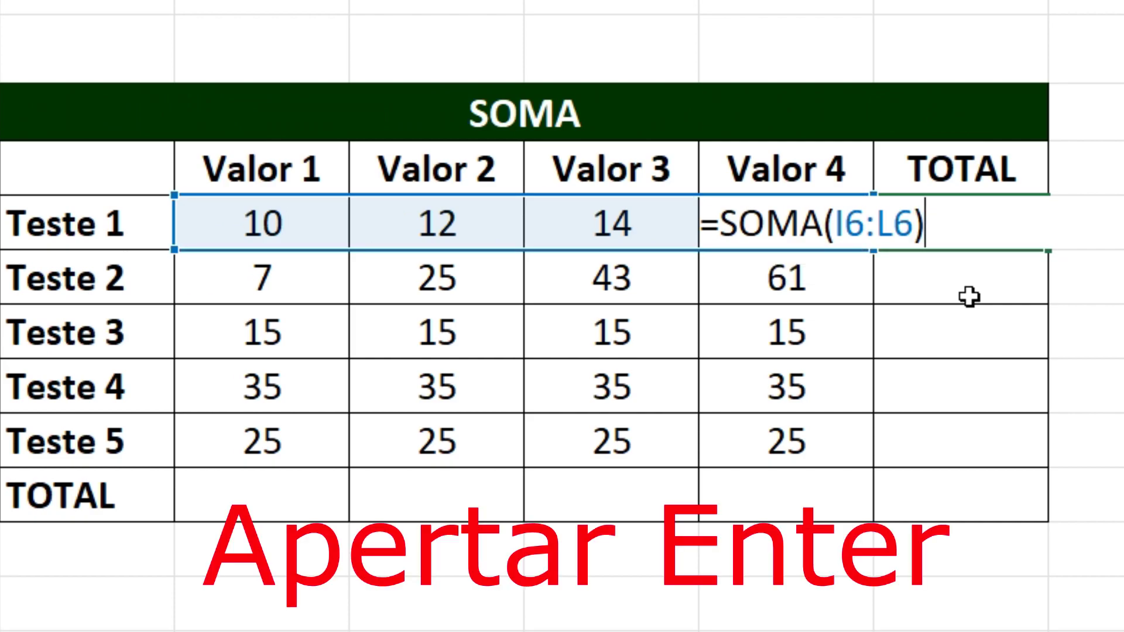
key("Return")
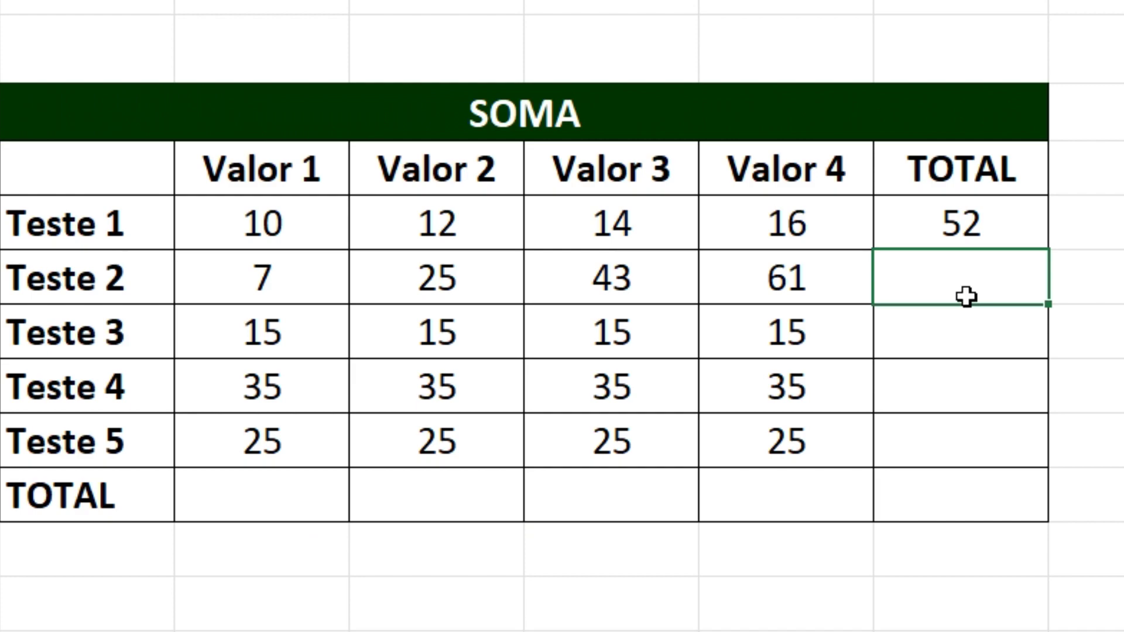
type("=")
type("SOMA")
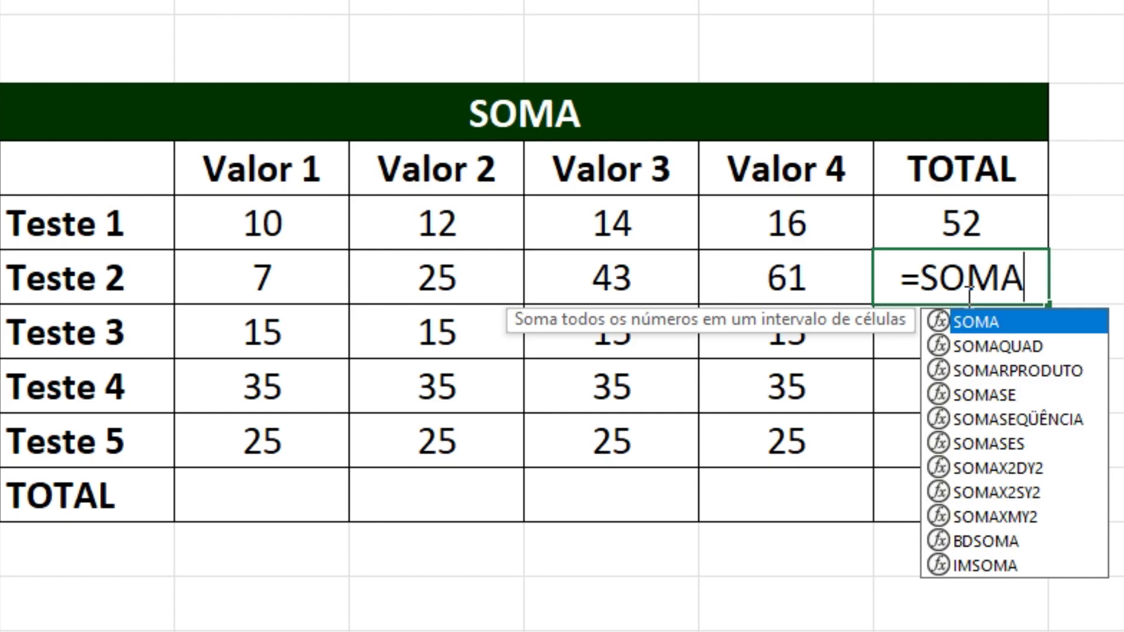
Enter =SOMA(I7:L7) in the Teste 2 total cell, giving 136.
double_click(953, 327)
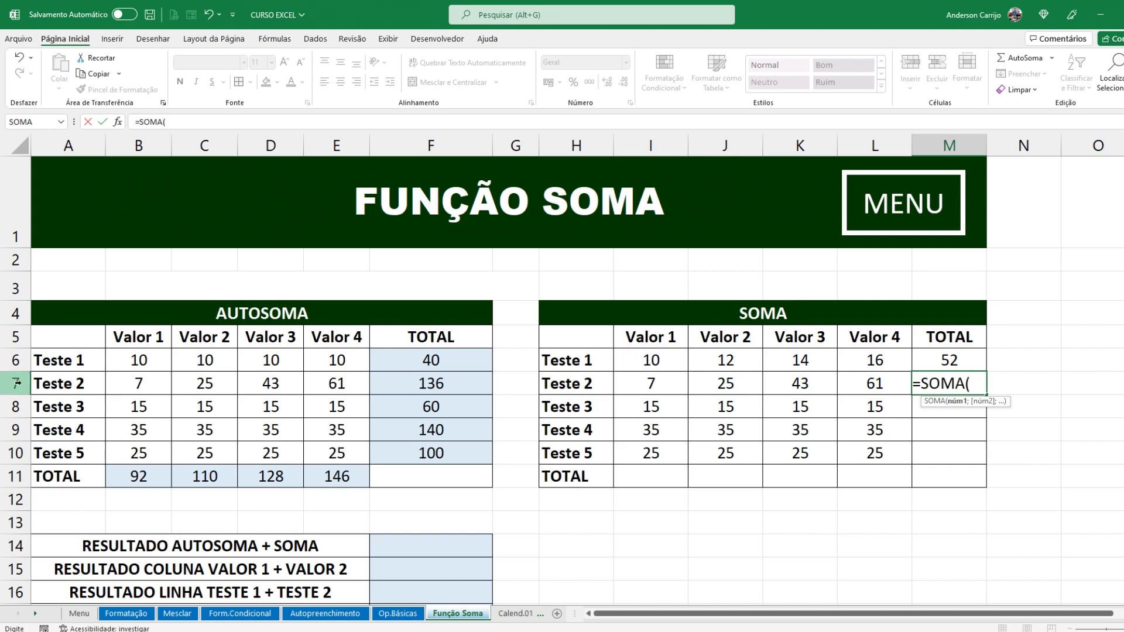
type("I")
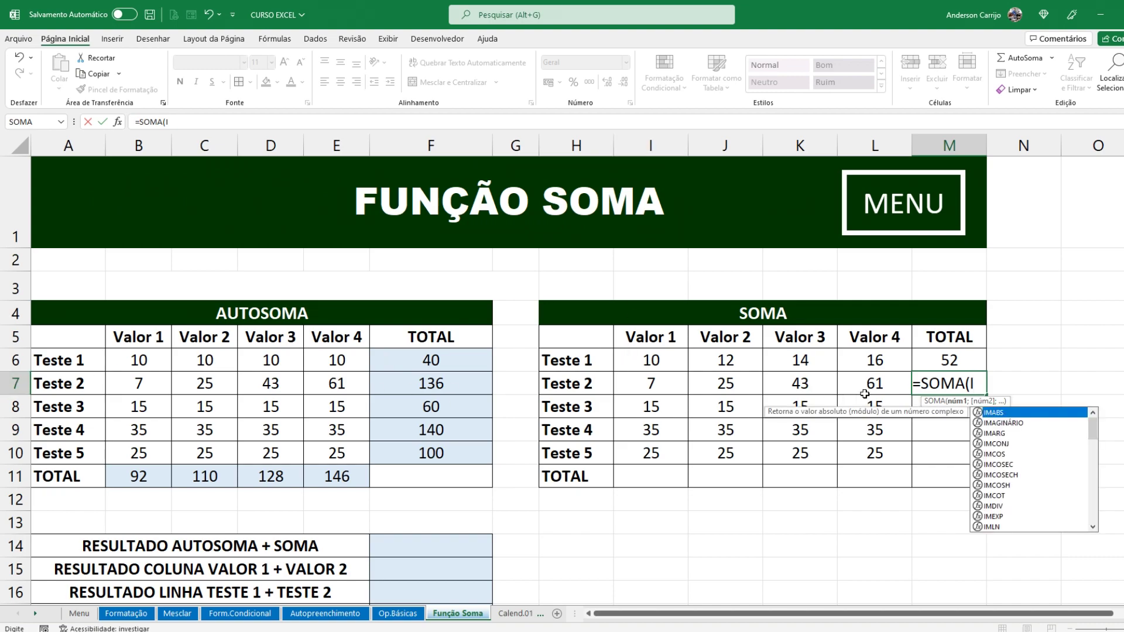
type("7:")
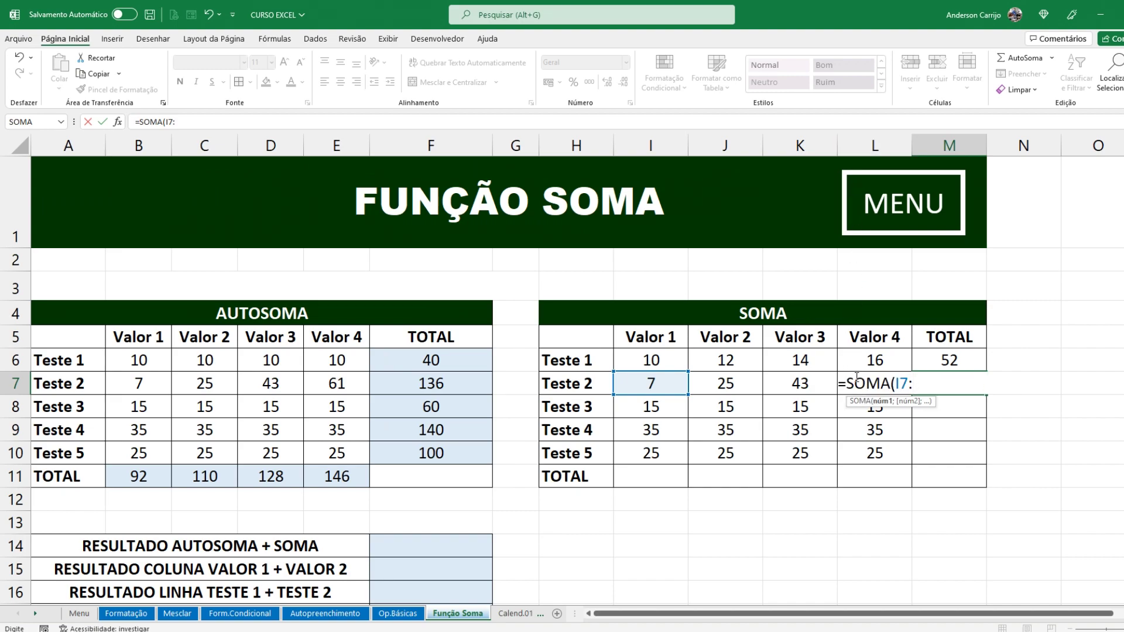
type("L")
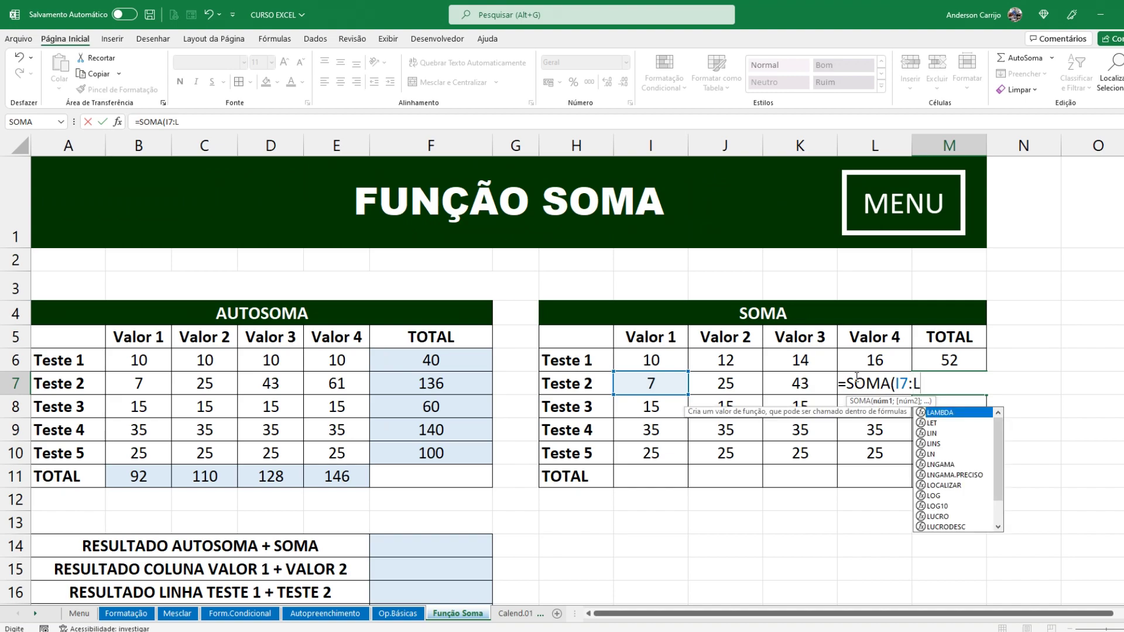
type("7")
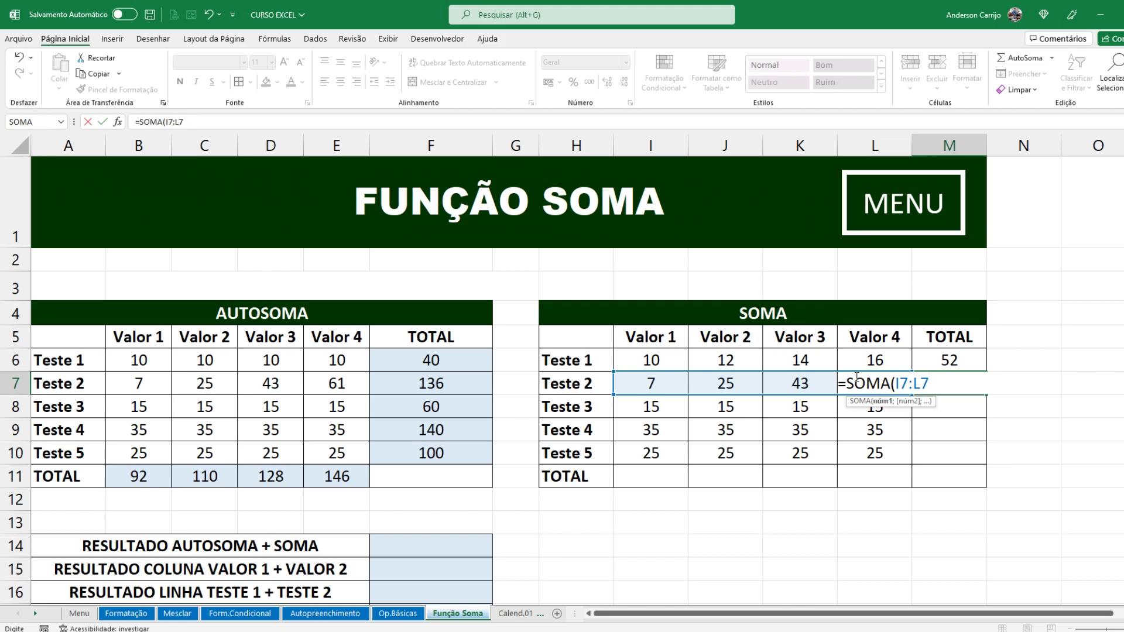
type(")")
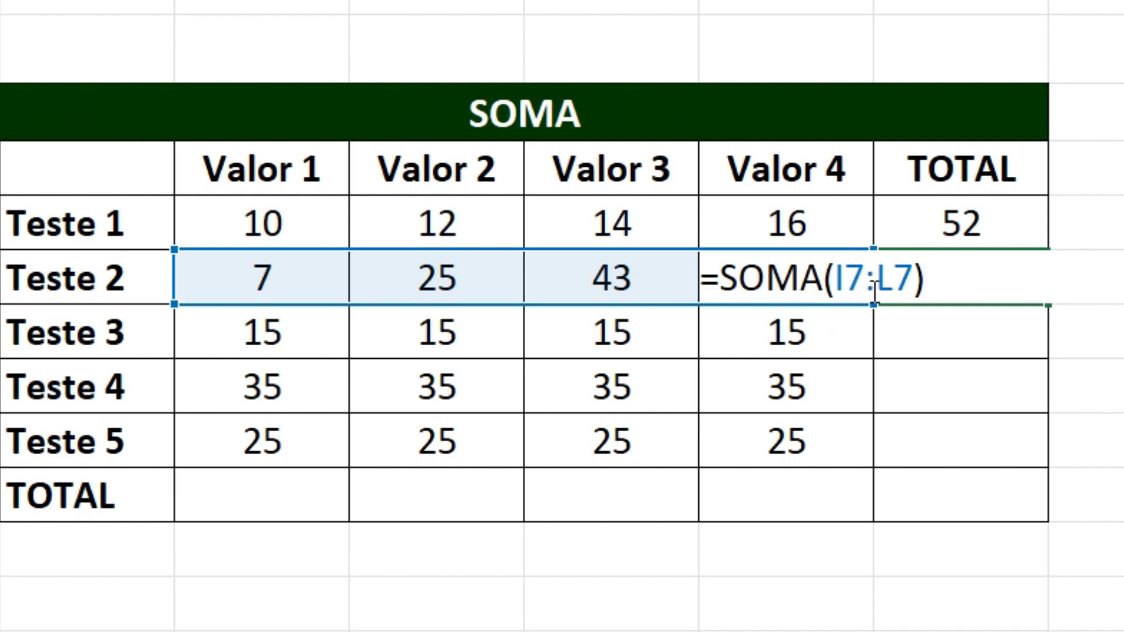
key("Return")
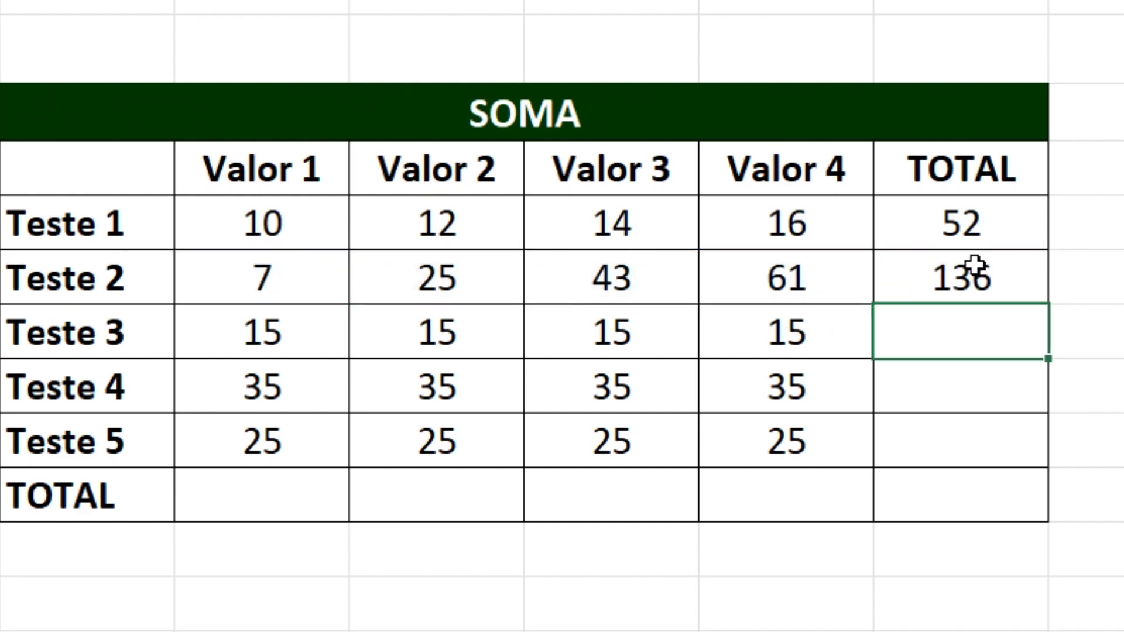
left_click(966, 270)
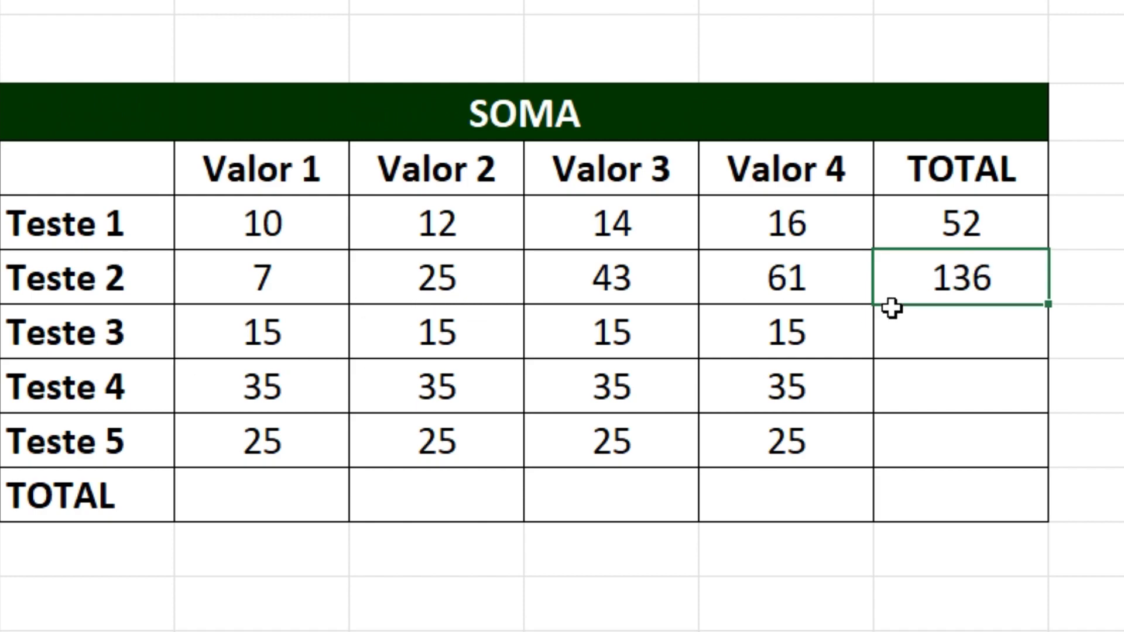
Enter =SOMA(I8;K8) in the Teste 3 total, giving 30.
left_click(935, 343)
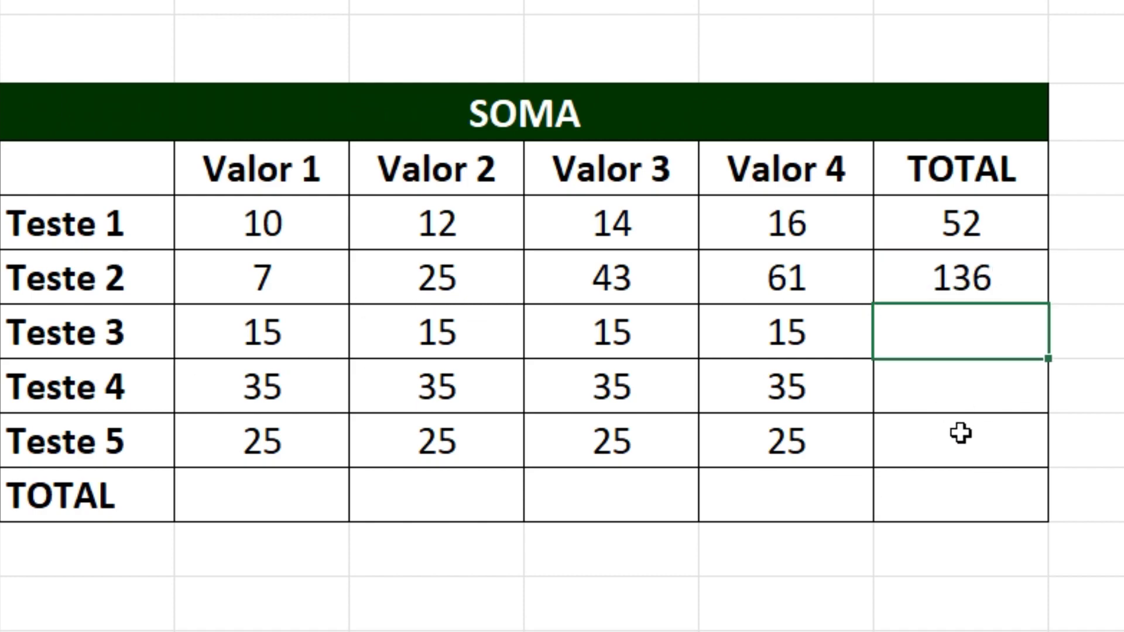
left_click(490, 330)
left_click(612, 331)
left_click(792, 329)
left_click(342, 329)
left_click(932, 344)
type("SOMA(")
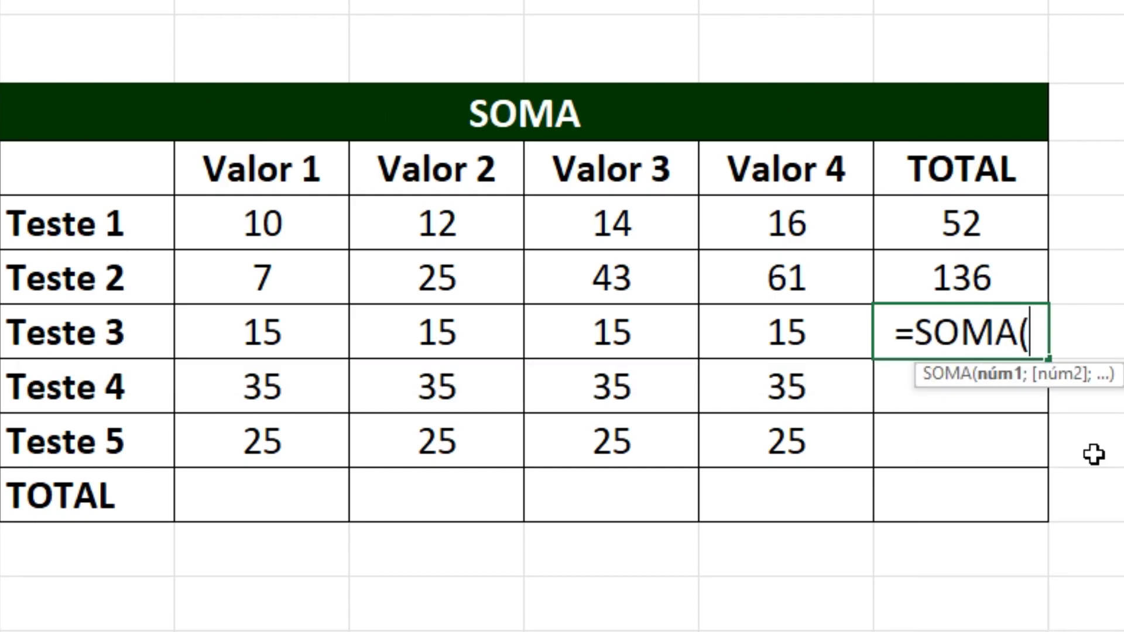
left_click(311, 331)
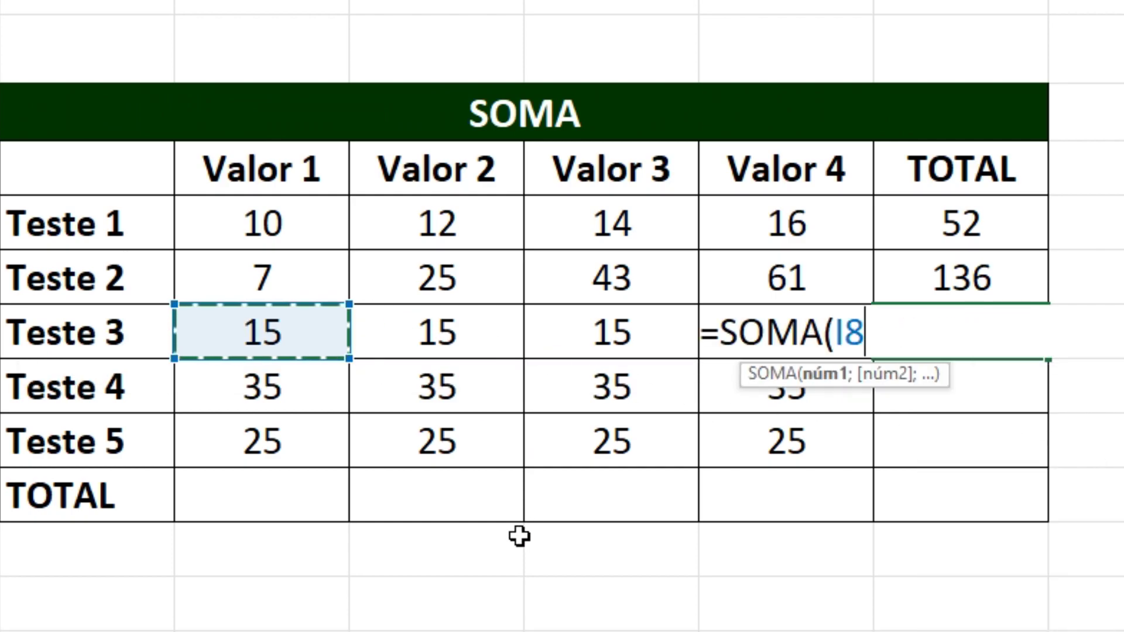
type(";")
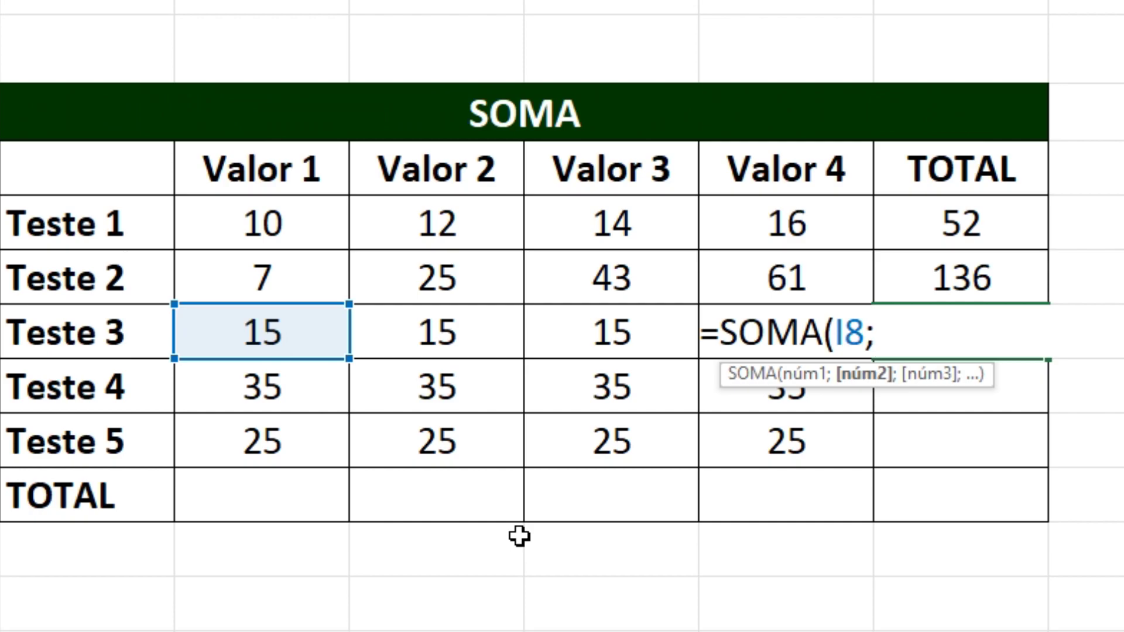
left_click(647, 336)
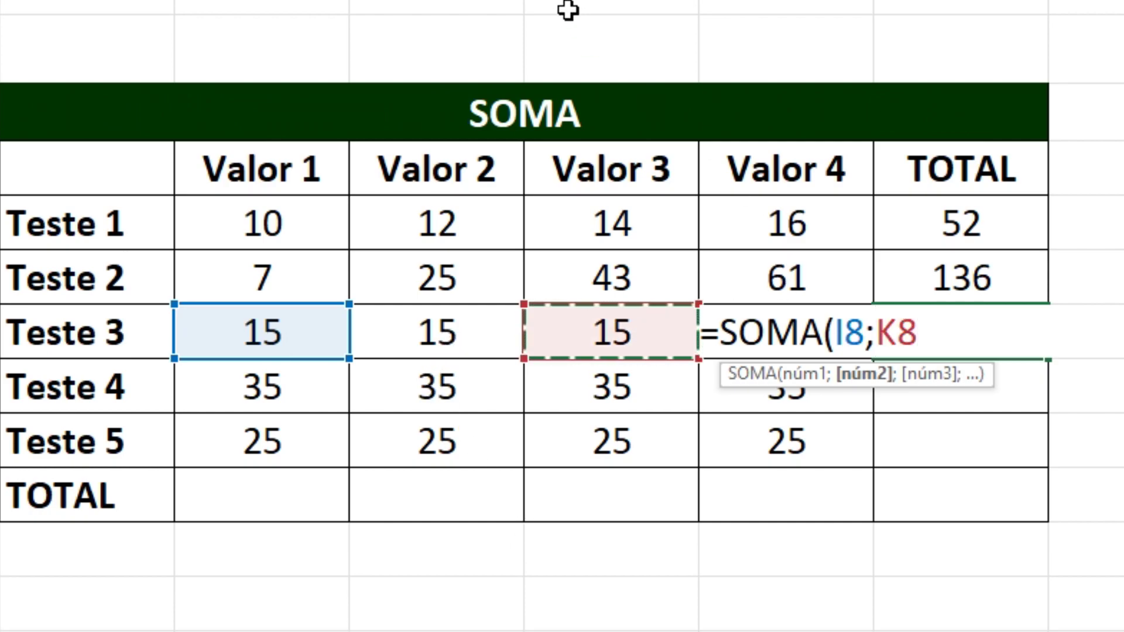
type(")")
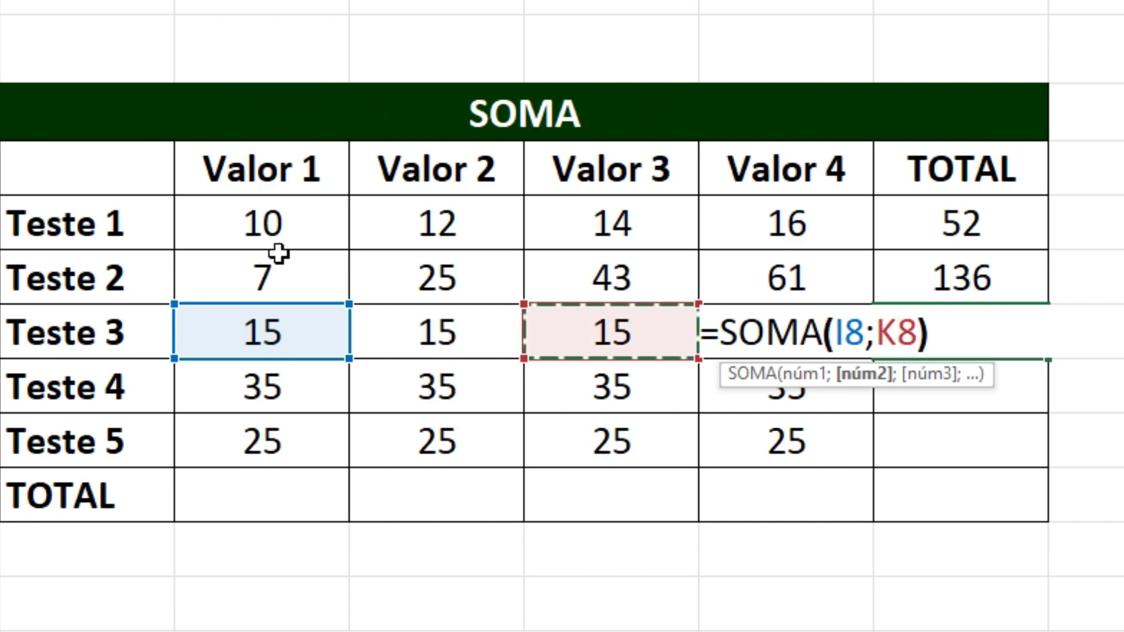
key("Return")
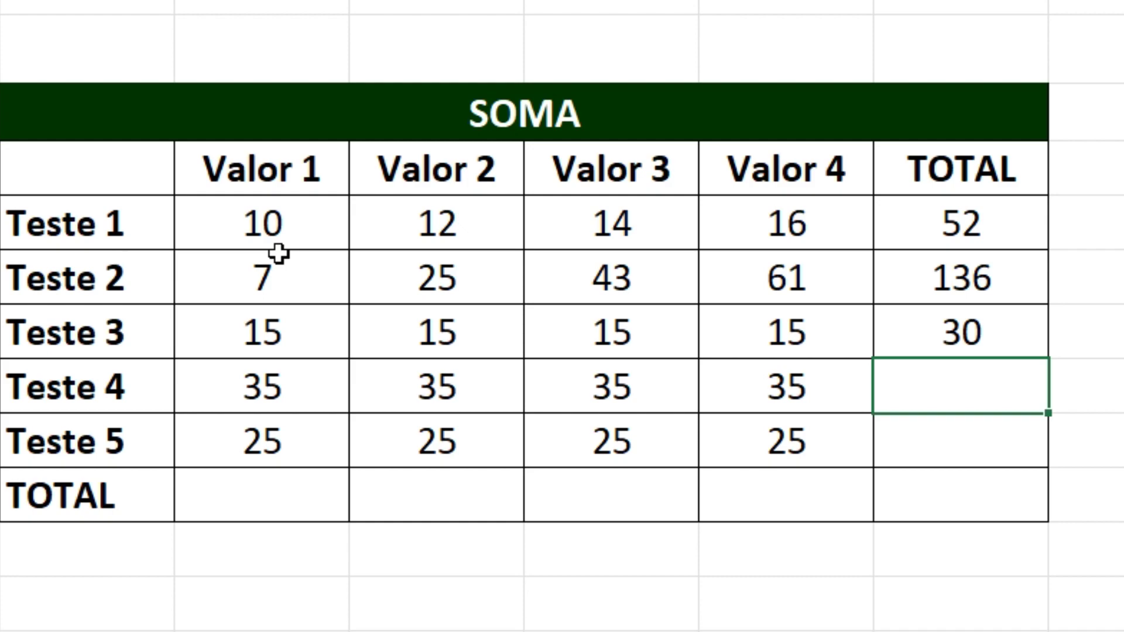
Enter =SOMA(I9+K9) in the Teste 4 total, giving 70.
type("=SOMA(")
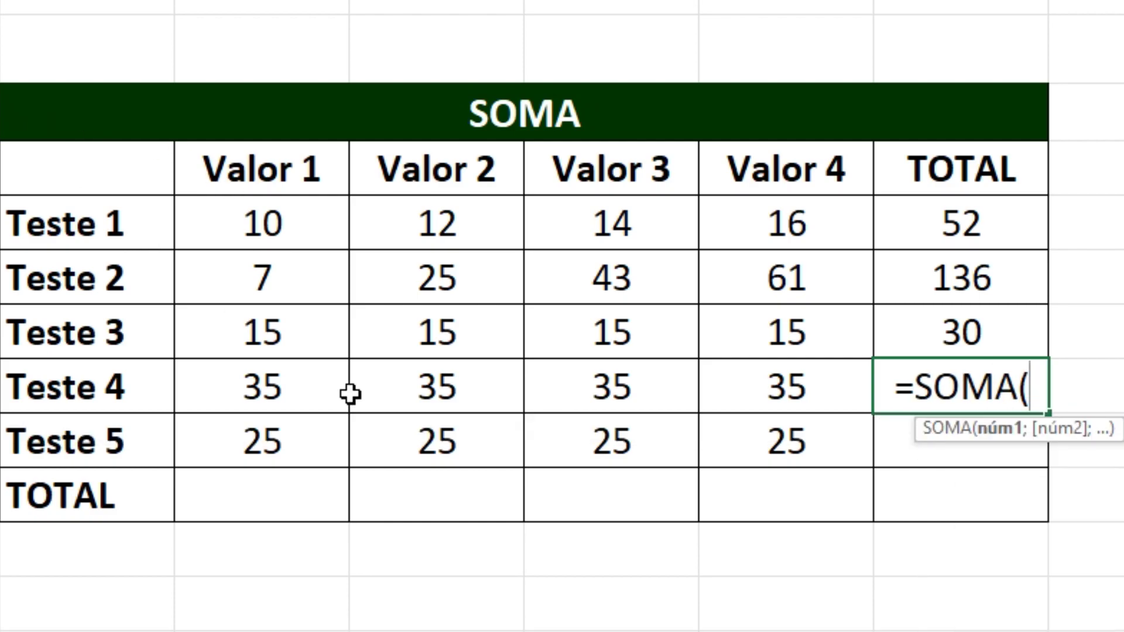
left_click(294, 395)
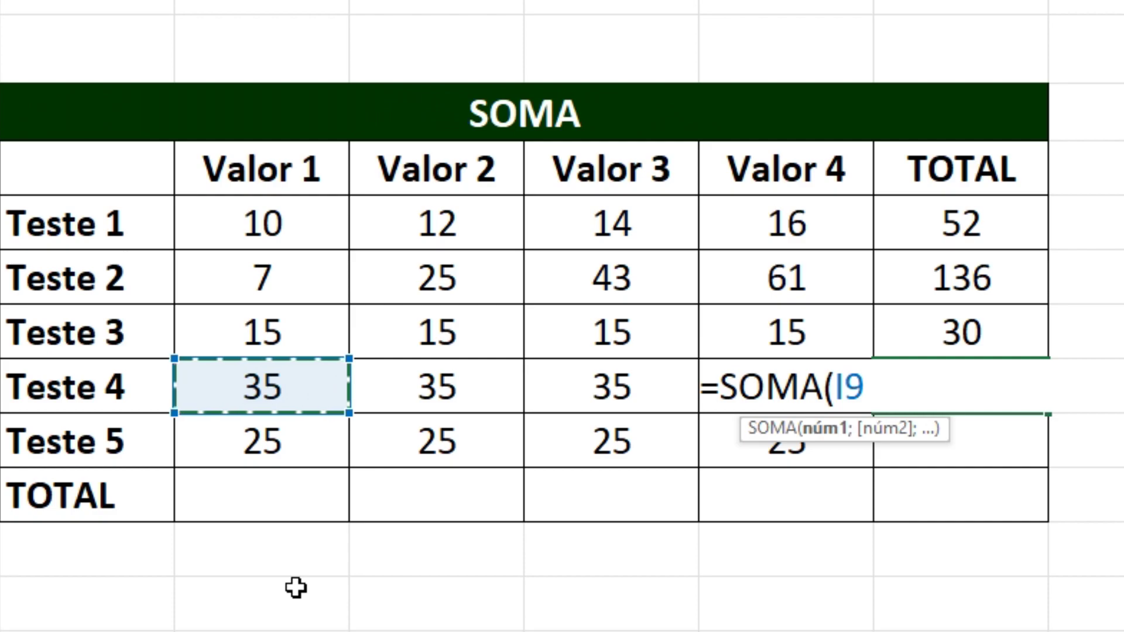
type("+")
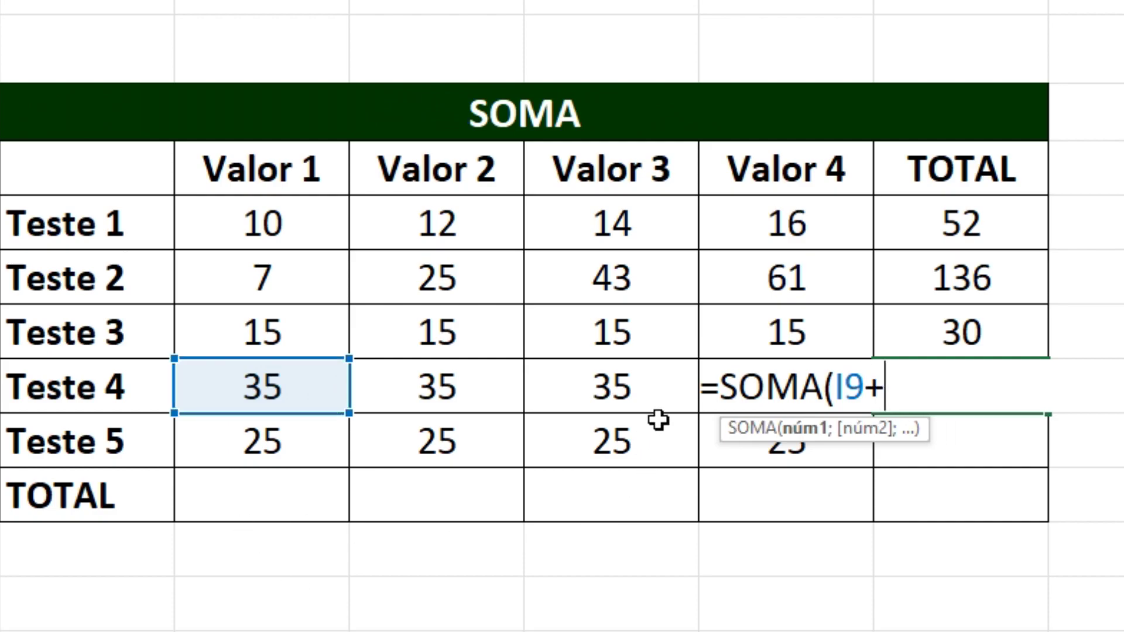
left_click(662, 381)
type(")")
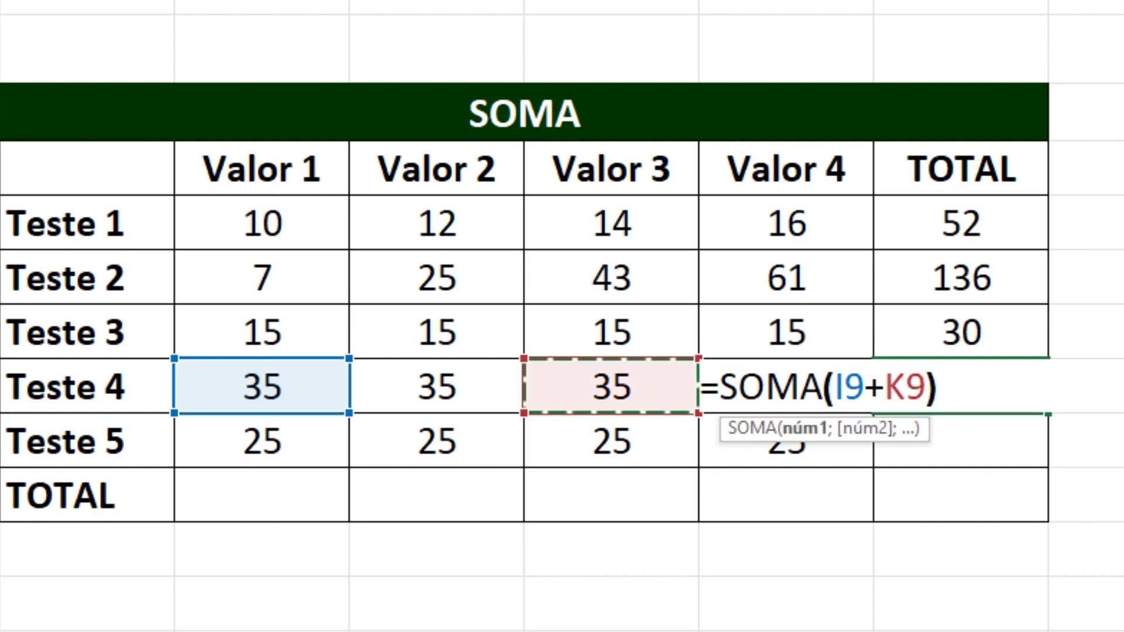
key("Return")
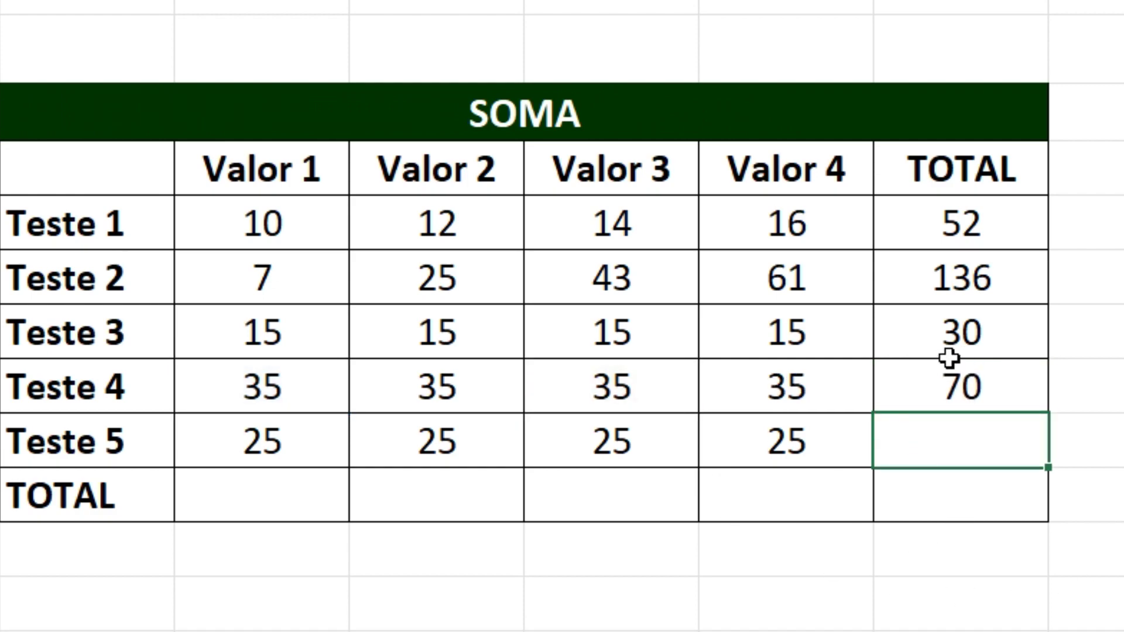
Edit the Teste 3 total to =SOMA(I8;J8;K8;L8), raising it to 60.
left_click(952, 331)
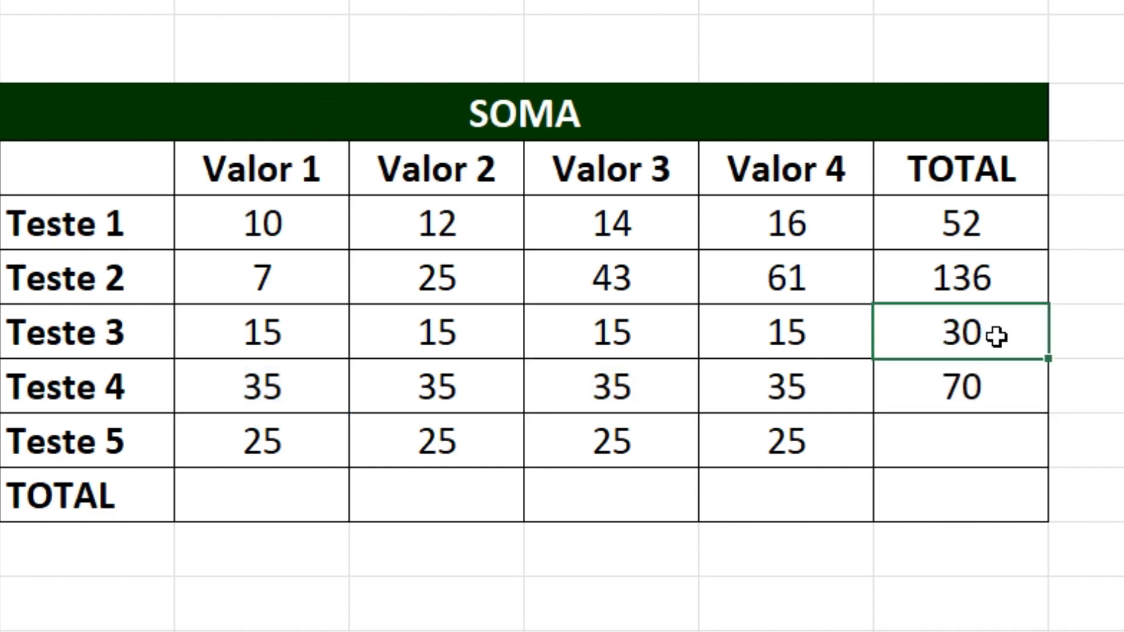
left_click(936, 389)
left_click(952, 334)
left_click(948, 385)
left_click(963, 354)
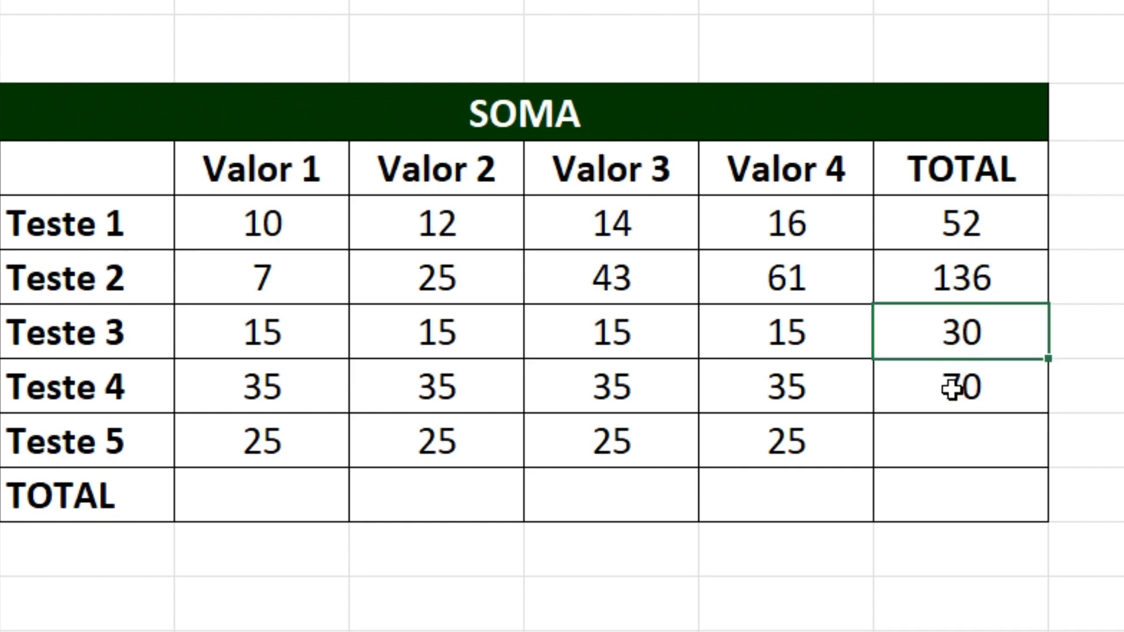
left_click(954, 438)
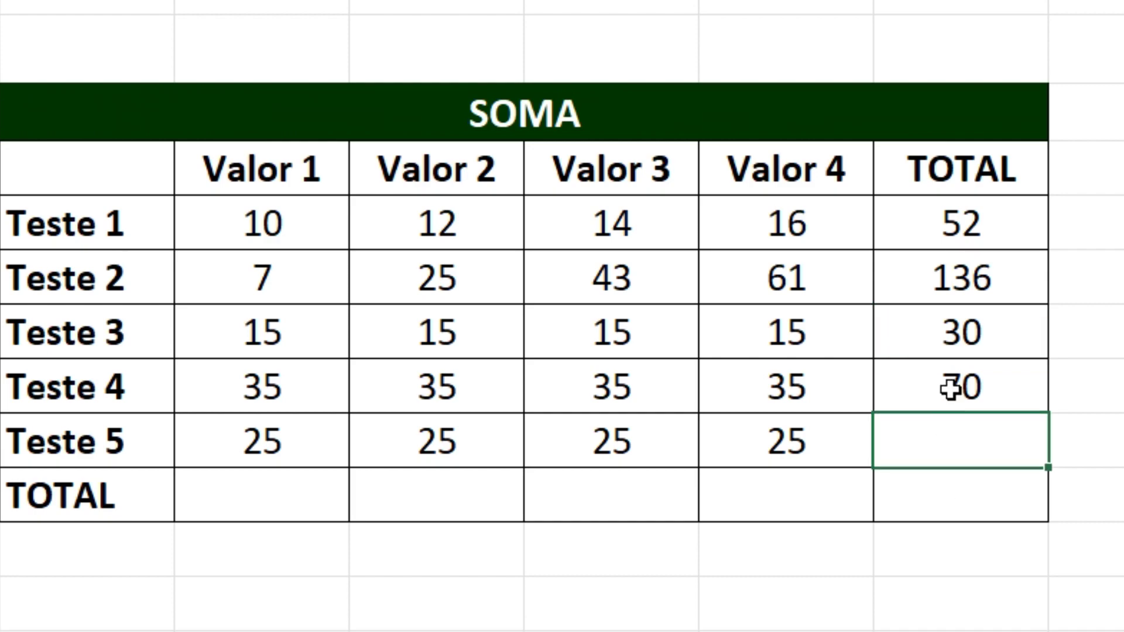
double_click(941, 333)
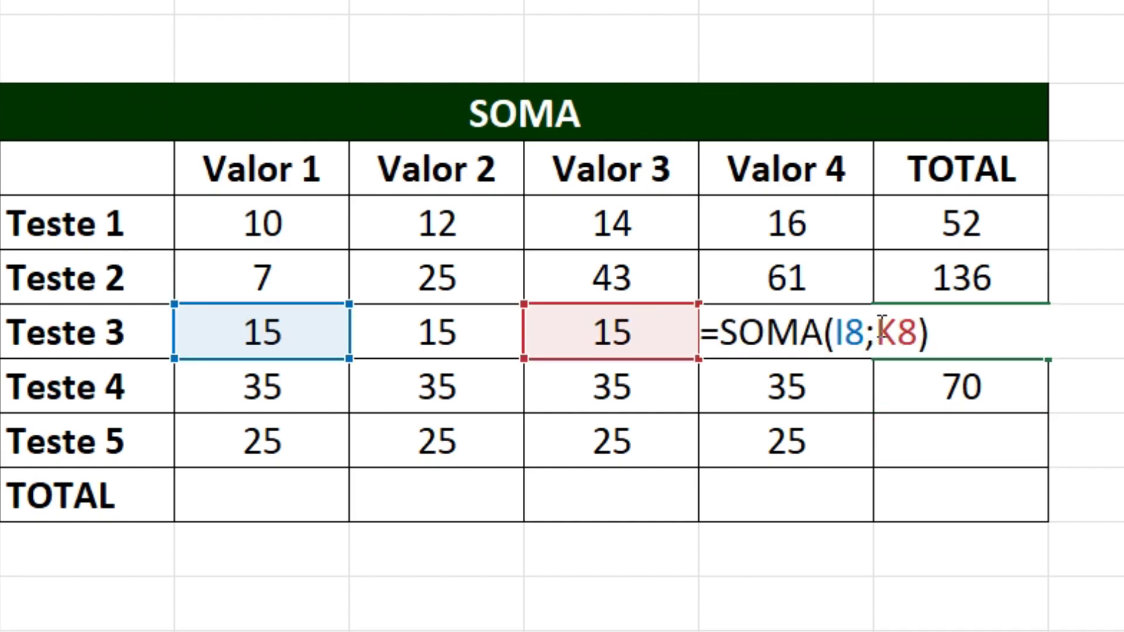
left_click(875, 332)
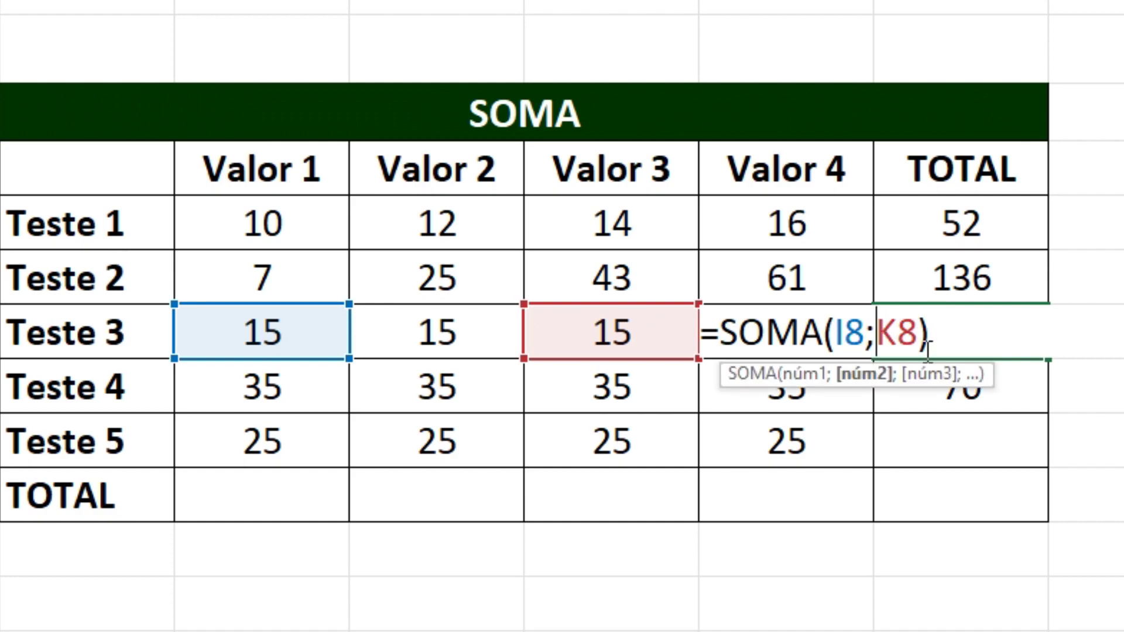
left_click(469, 332)
type(";K8")
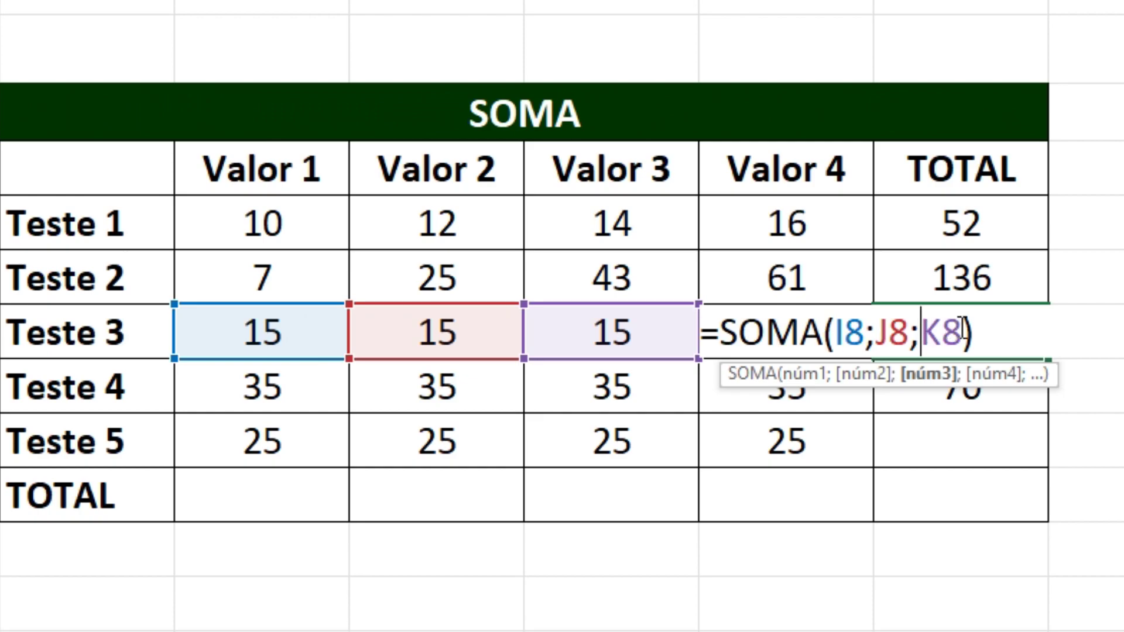
type(";")
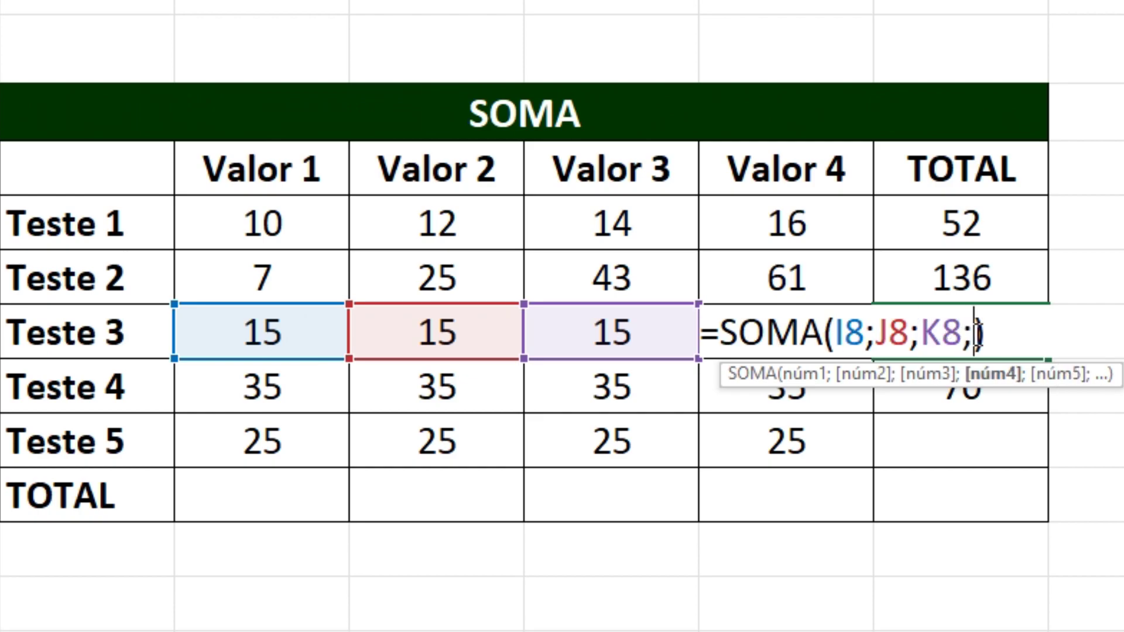
type("L")
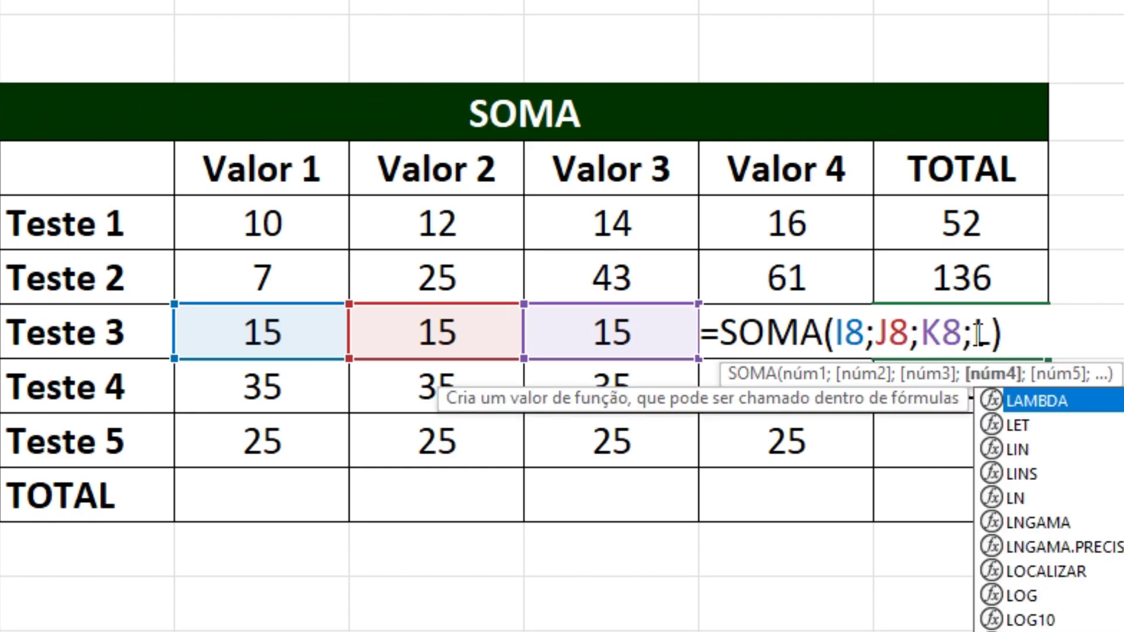
type("8")
key("Return")
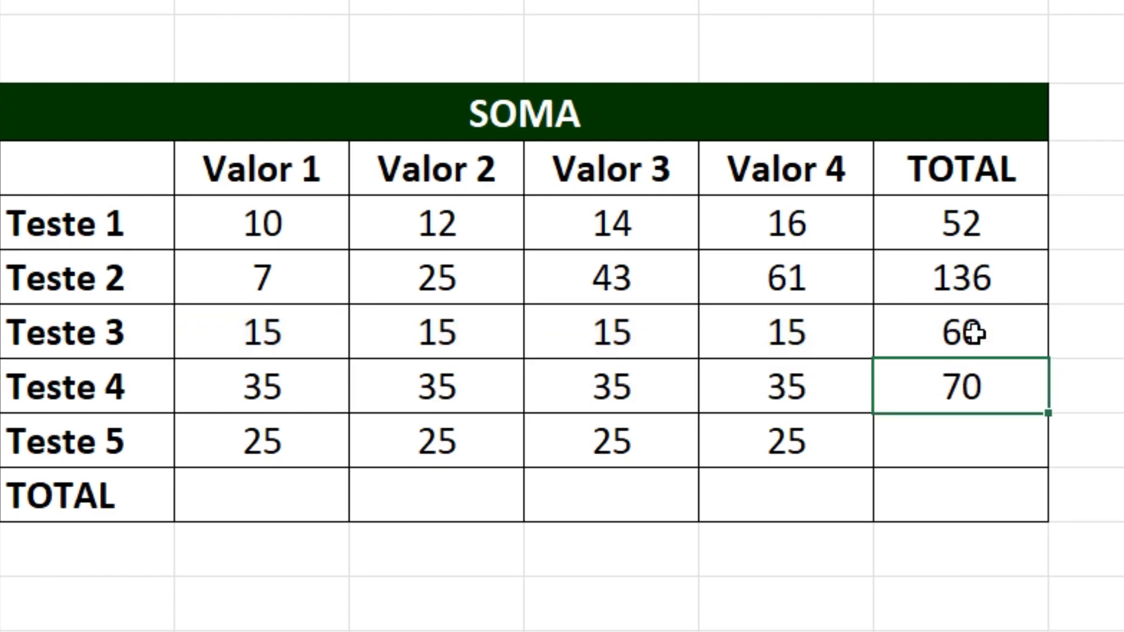
left_click(970, 333)
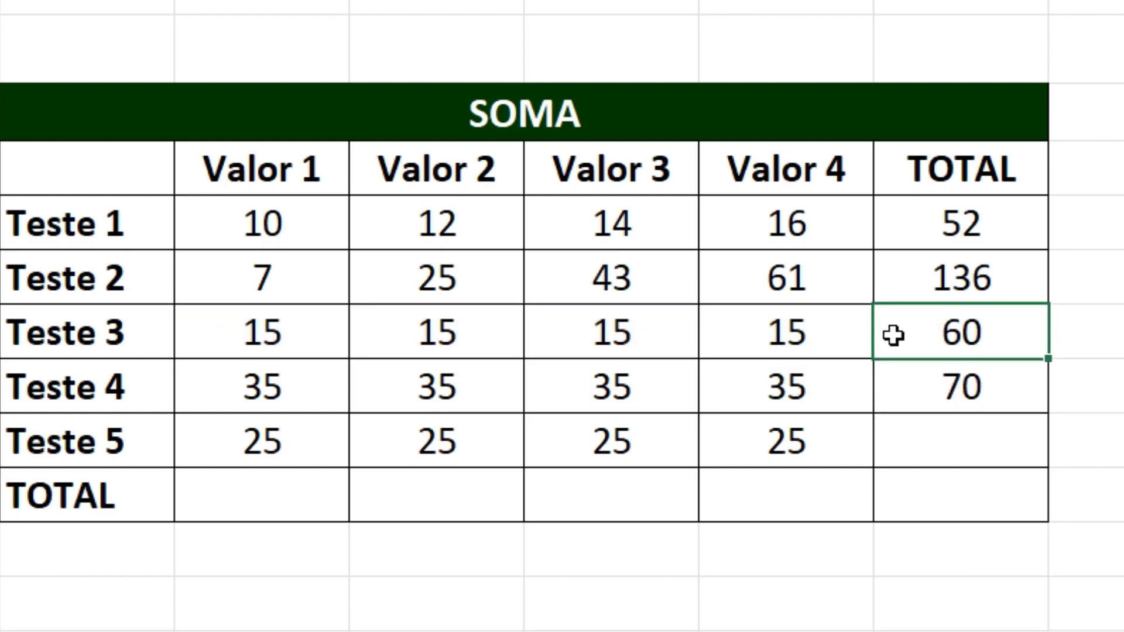
Change the Teste 4 total to =SOMA(I9+J9+K9+L9) so it shows 140.
double_click(962, 388)
left_click(886, 387)
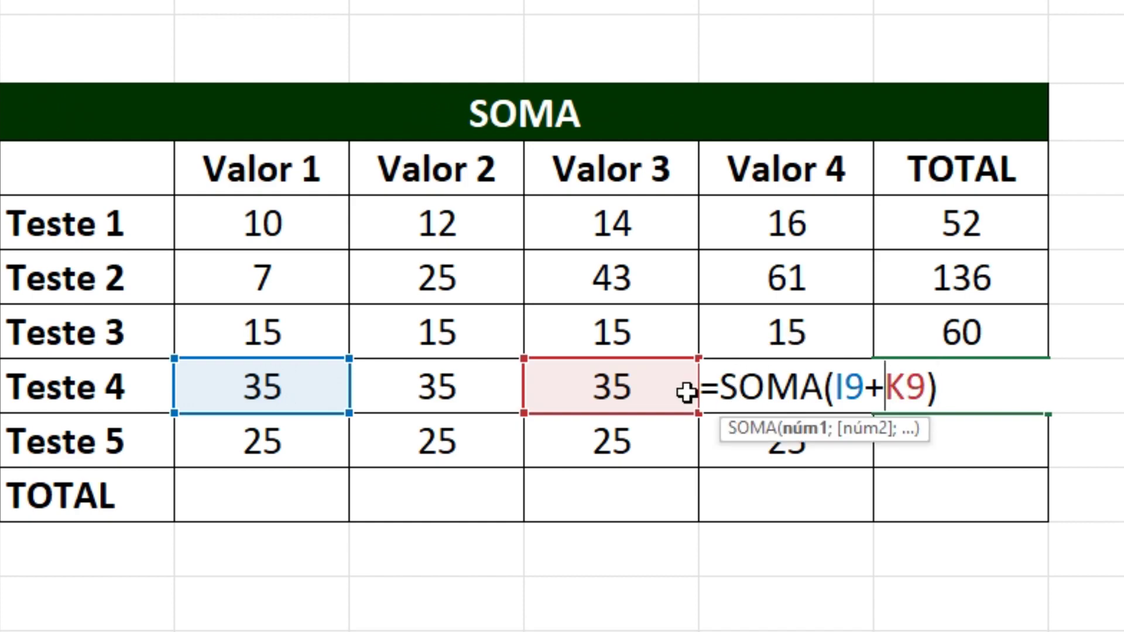
left_click(448, 392)
type("+")
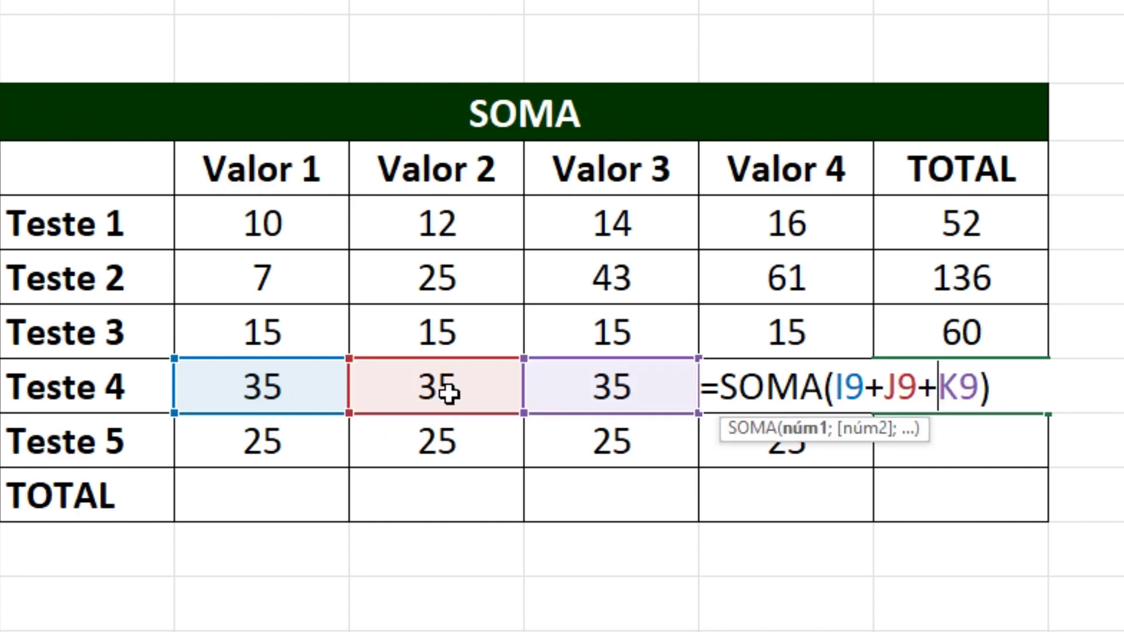
left_click(970, 387)
type("+")
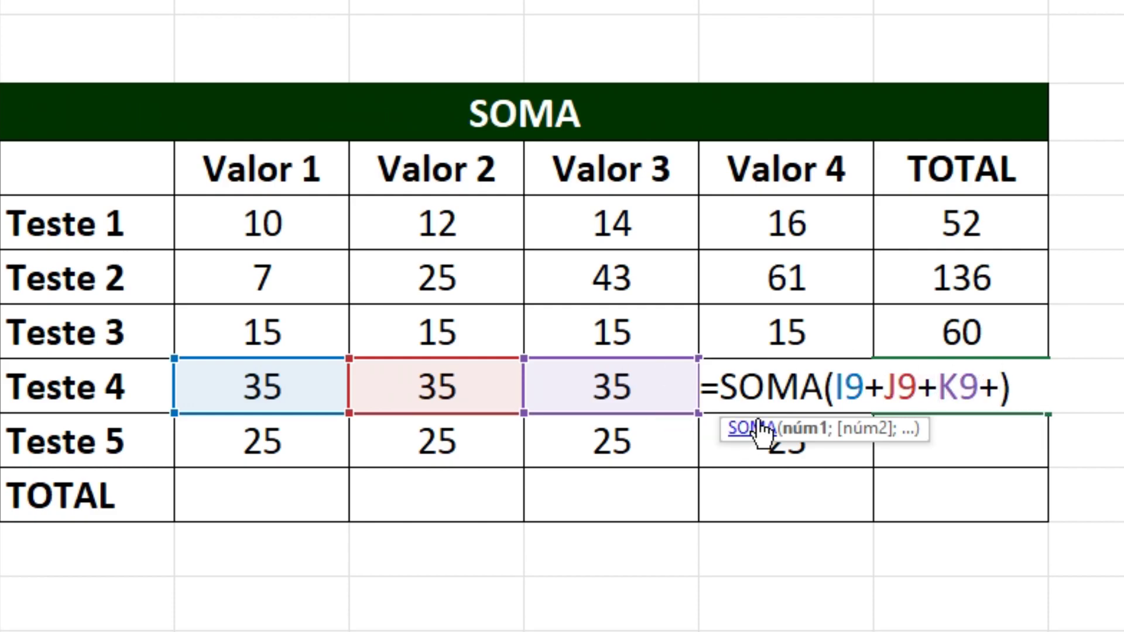
type("L")
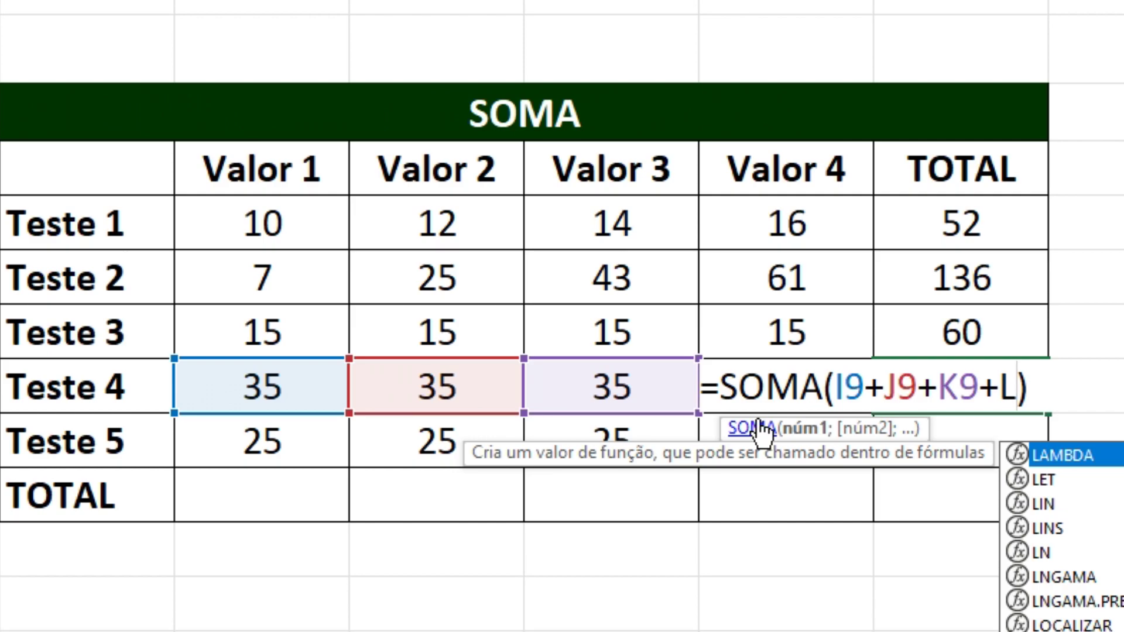
type("9")
key("Return")
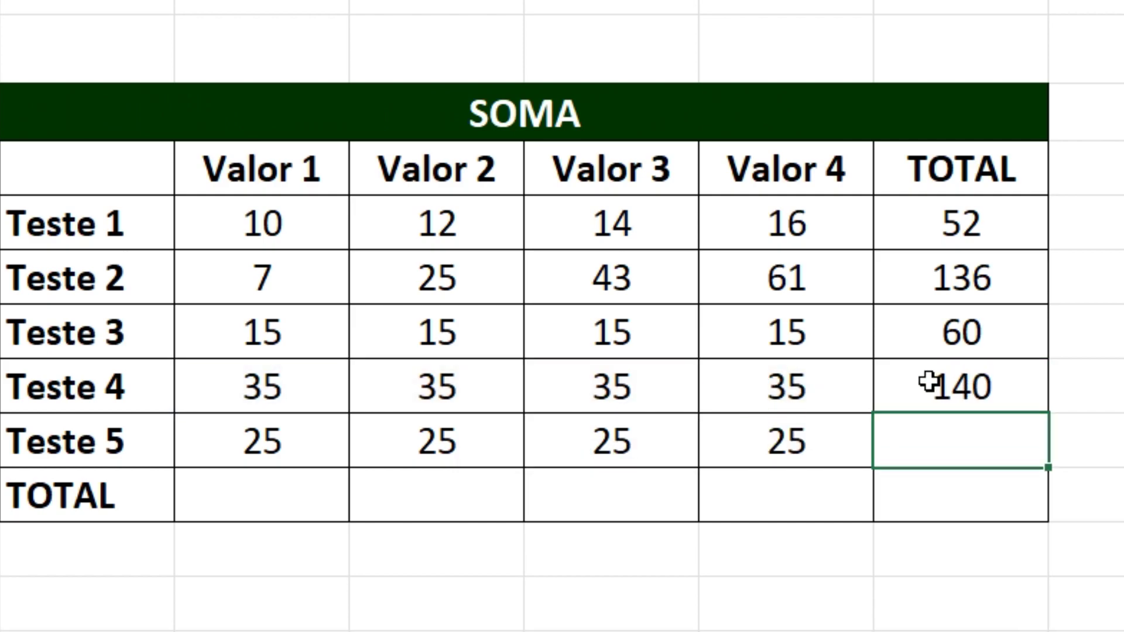
left_click(929, 384)
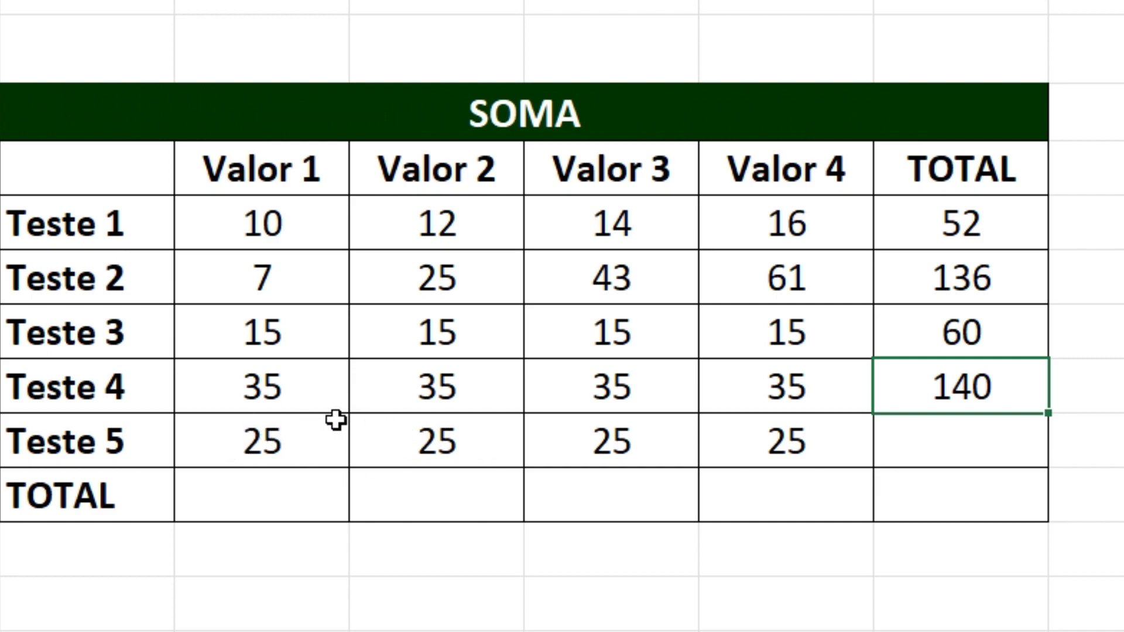
Fill the Teste 4 formula down so Teste 5 gets =SOMA(I10+J10+K10+L10), showing 100.
left_click(951, 440)
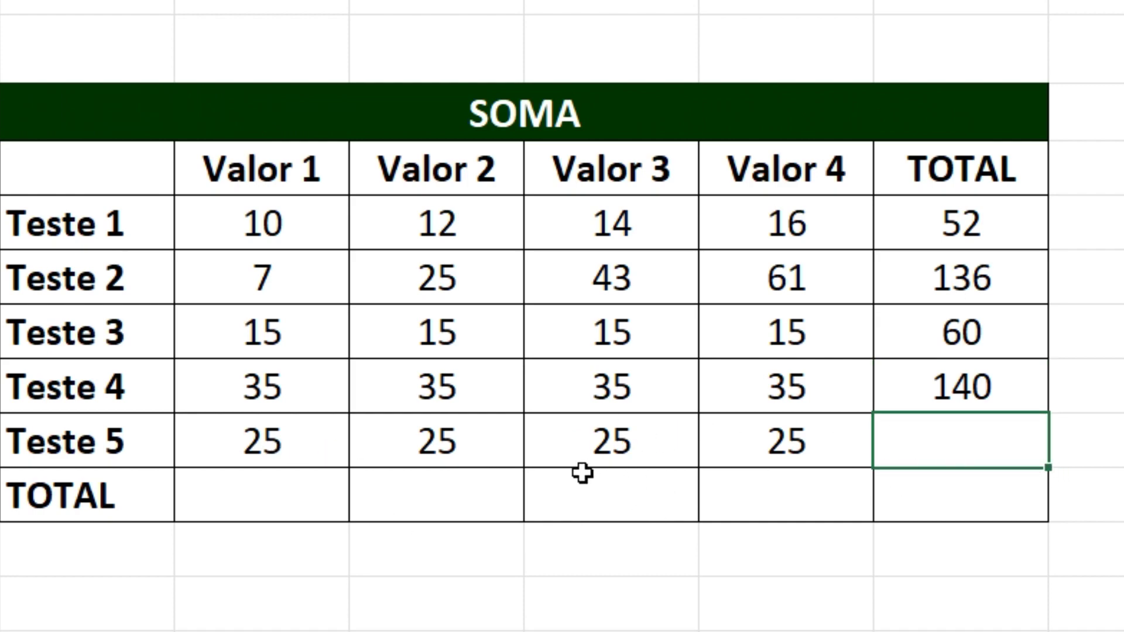
left_click(1030, 392)
left_click_drag(1048, 413, 1039, 463)
left_click(965, 439)
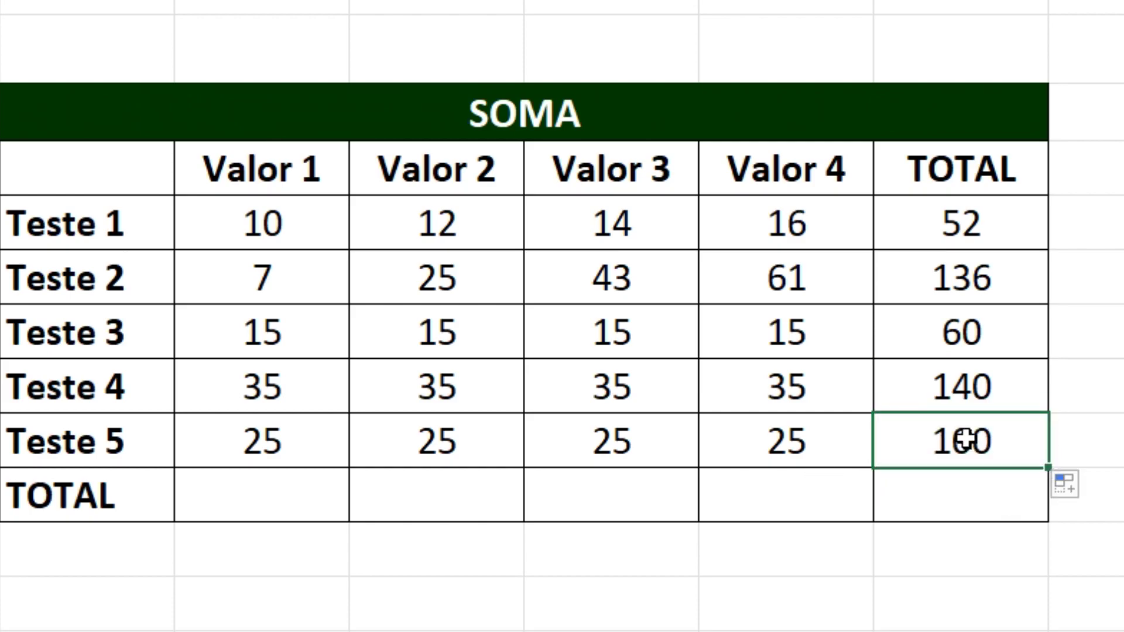
double_click(981, 451)
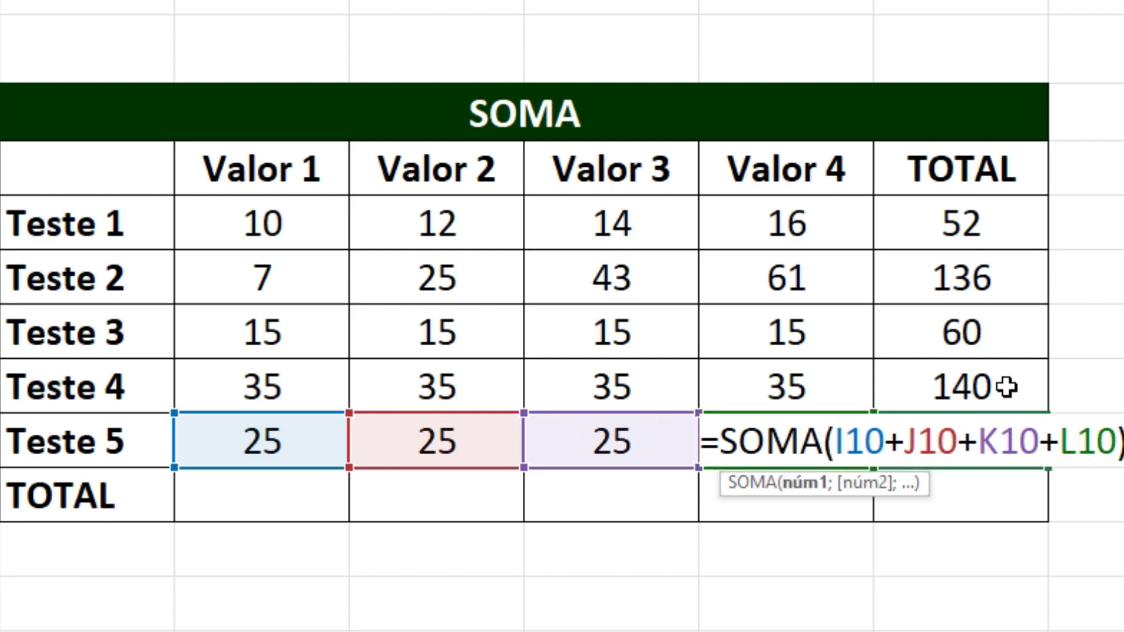
key("Return")
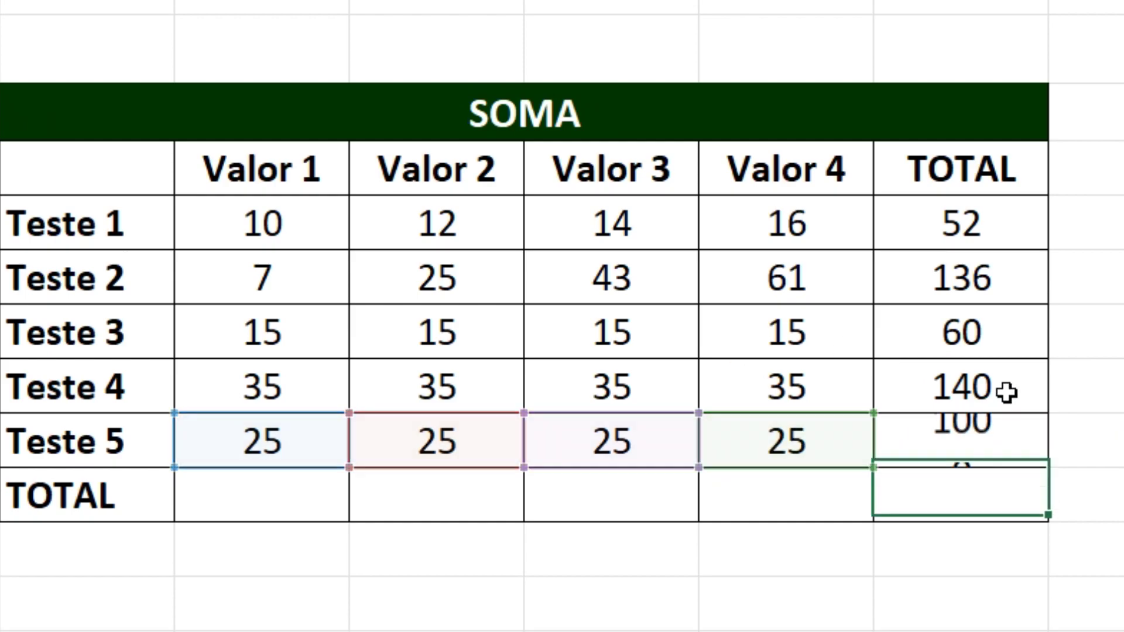
left_click(1000, 231)
Copy the Teste 1 total formula =SOMA(I6:L6) down the TOTAL column to row 10.
double_click(960, 227)
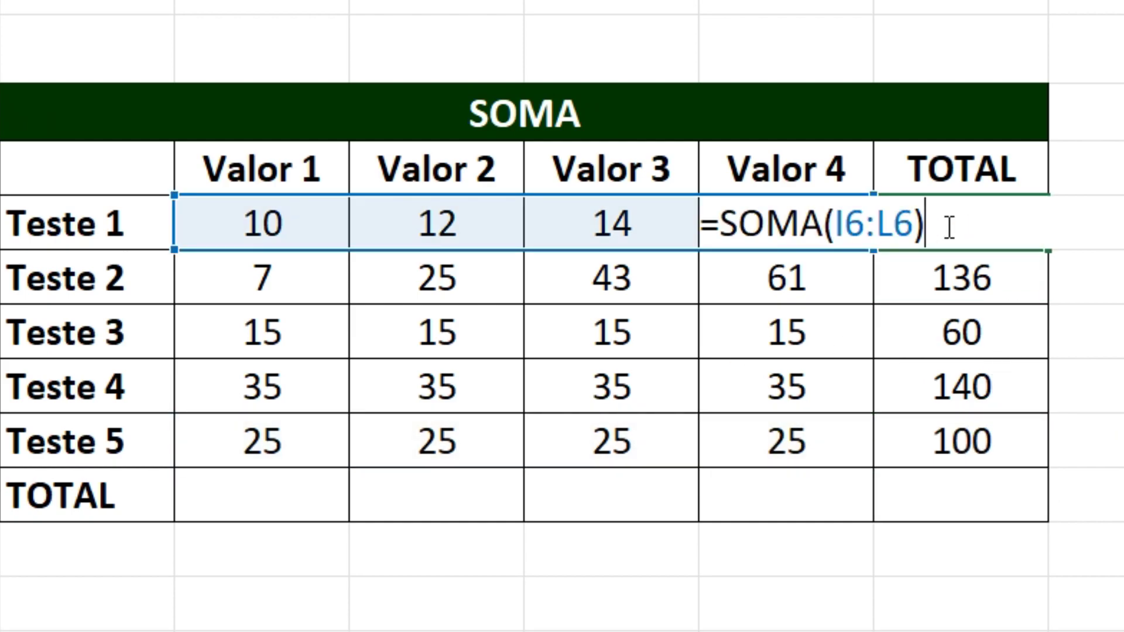
key("Return")
left_click(1016, 242)
left_click_drag(1048, 250, 1017, 446)
Verify the copied range formulas behind the Teste 2, 3 and 4 totals.
left_click(988, 273)
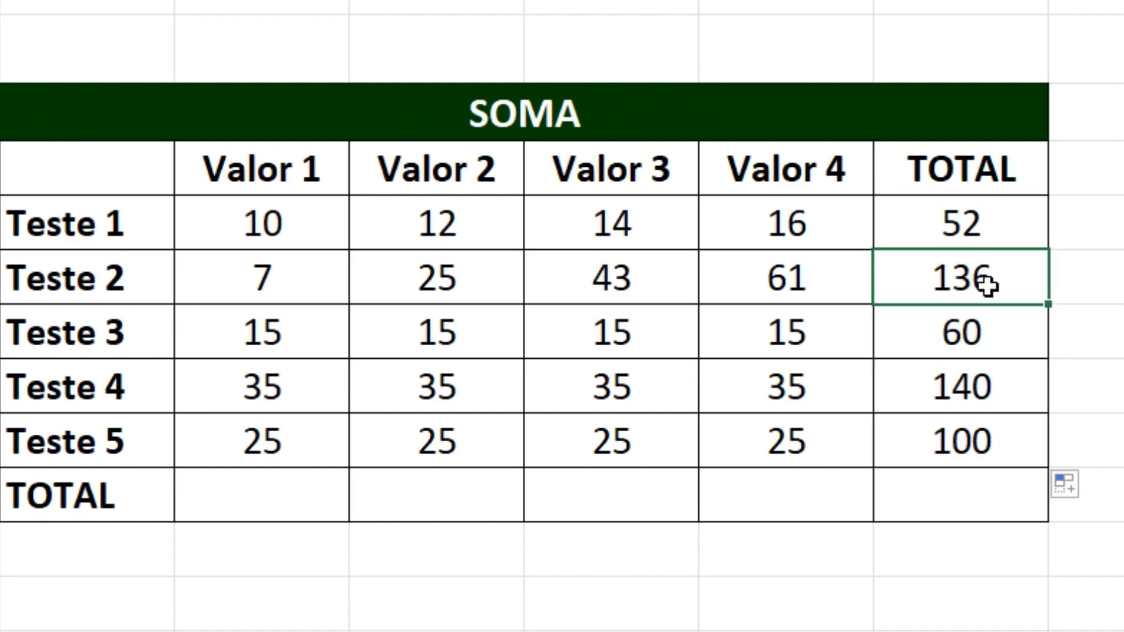
double_click(988, 274)
key("Return")
double_click(974, 328)
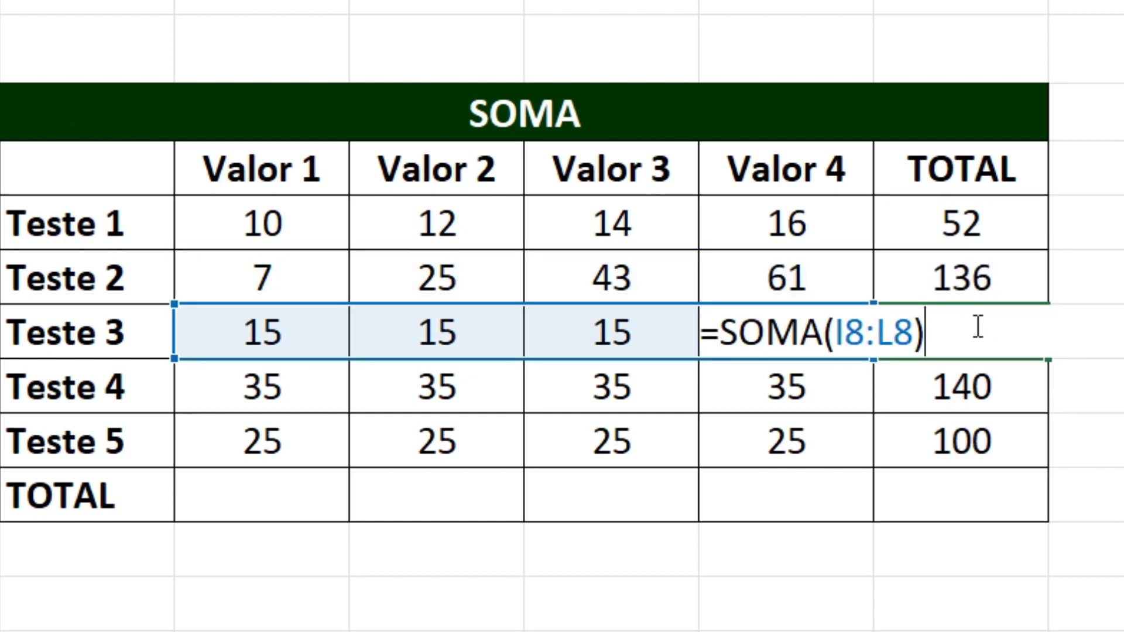
key("Return")
double_click(971, 388)
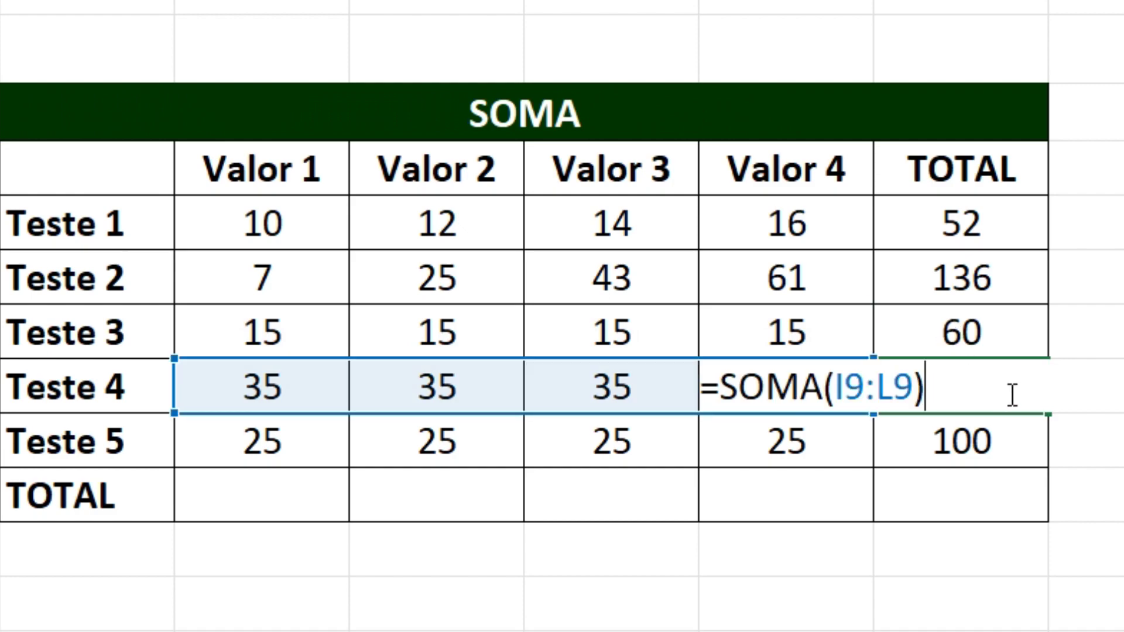
key("Return")
left_click(1009, 211)
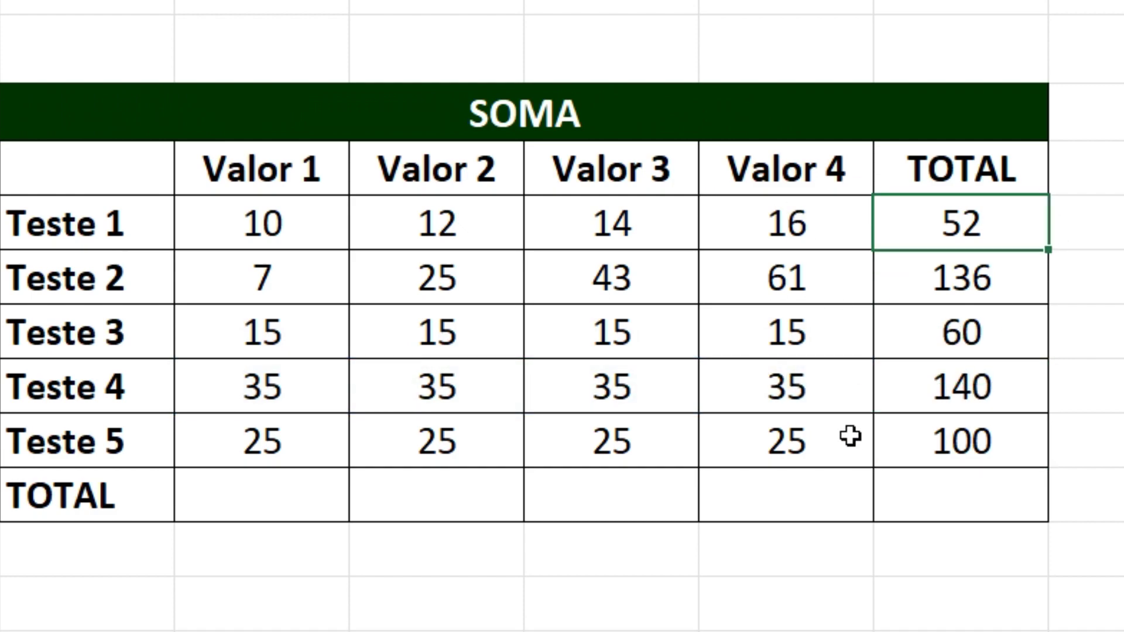
left_click_drag(254, 494, 915, 507)
AutoSum the Valor 1 column into the TOTAL row, giving 92.
left_click(255, 491)
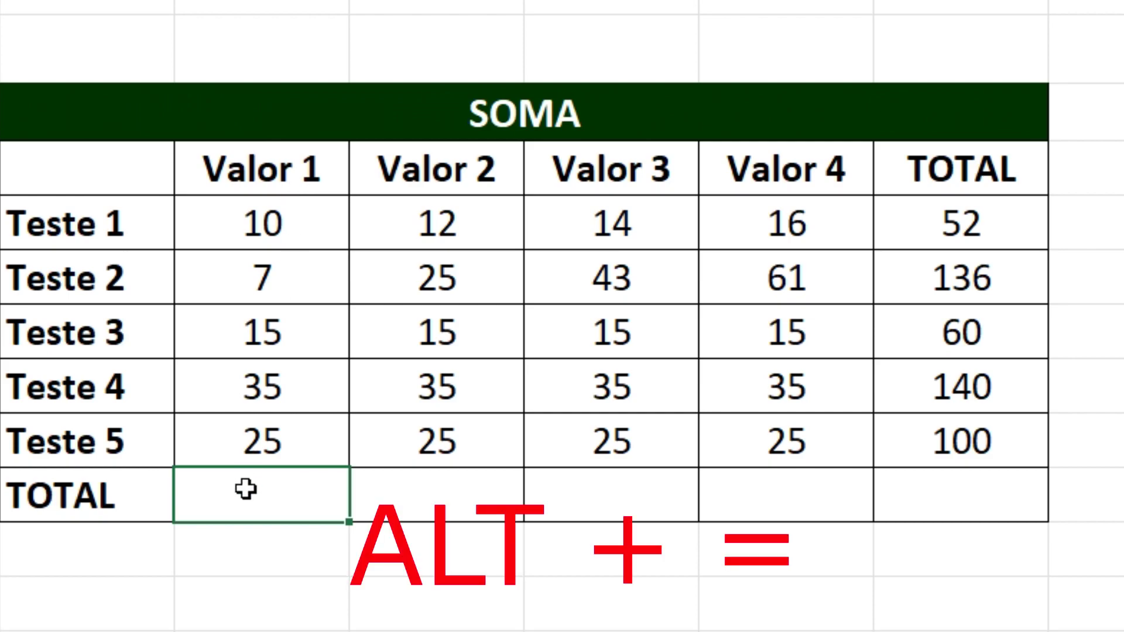
key("alt+equal")
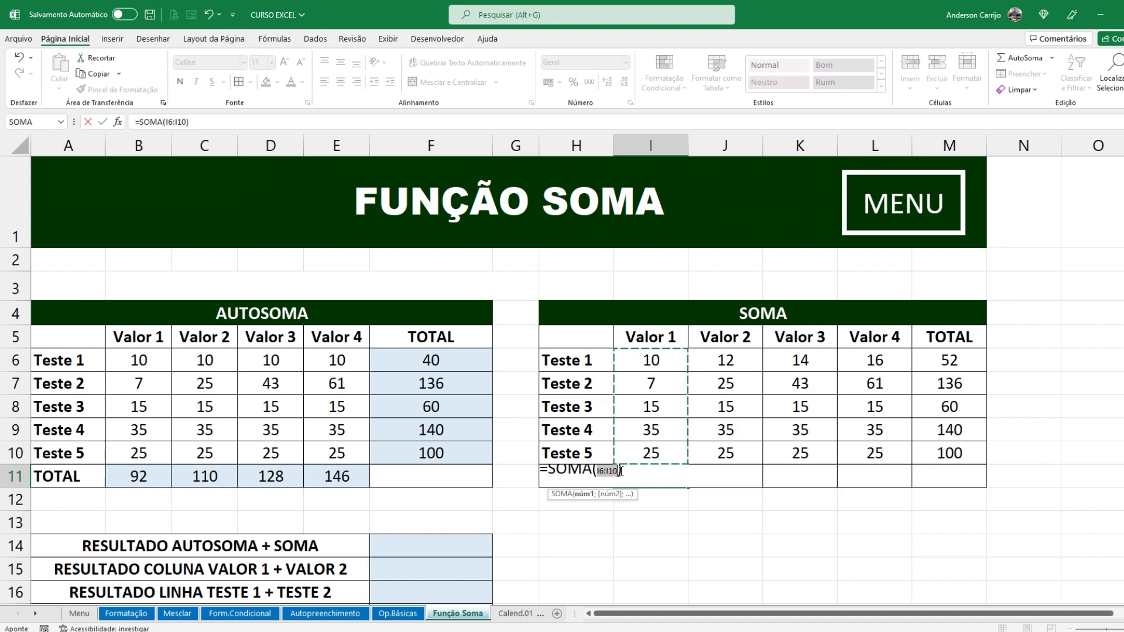
key("Return")
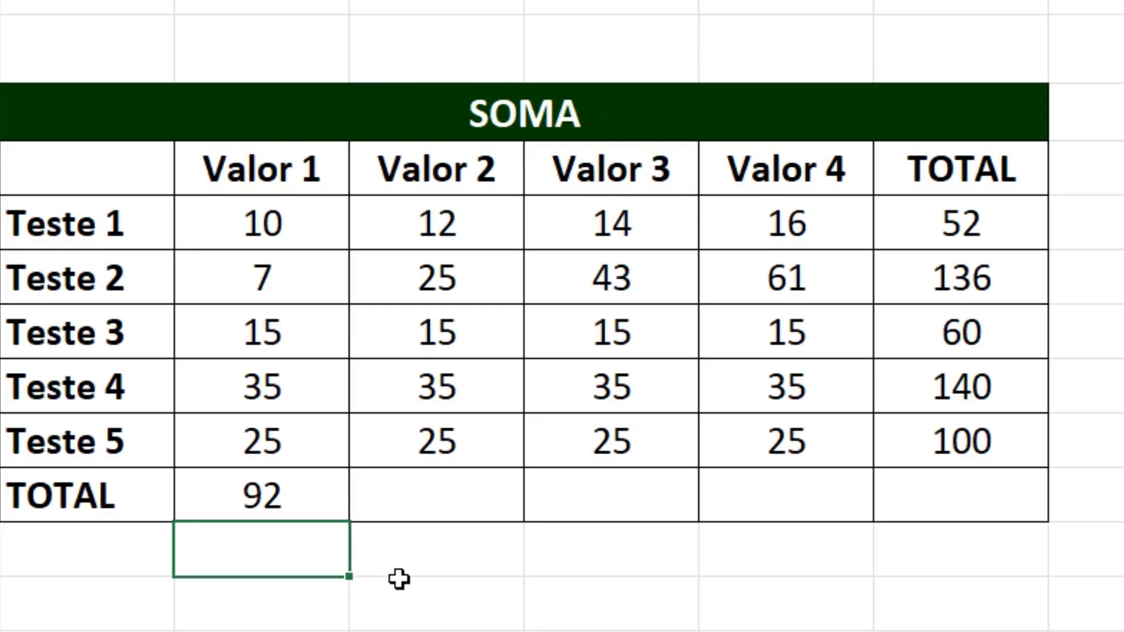
AutoSum the remaining columns at once, producing totals 112, 132 and 152.
left_click_drag(716, 476, 800, 474)
left_click_drag(615, 491, 899, 499)
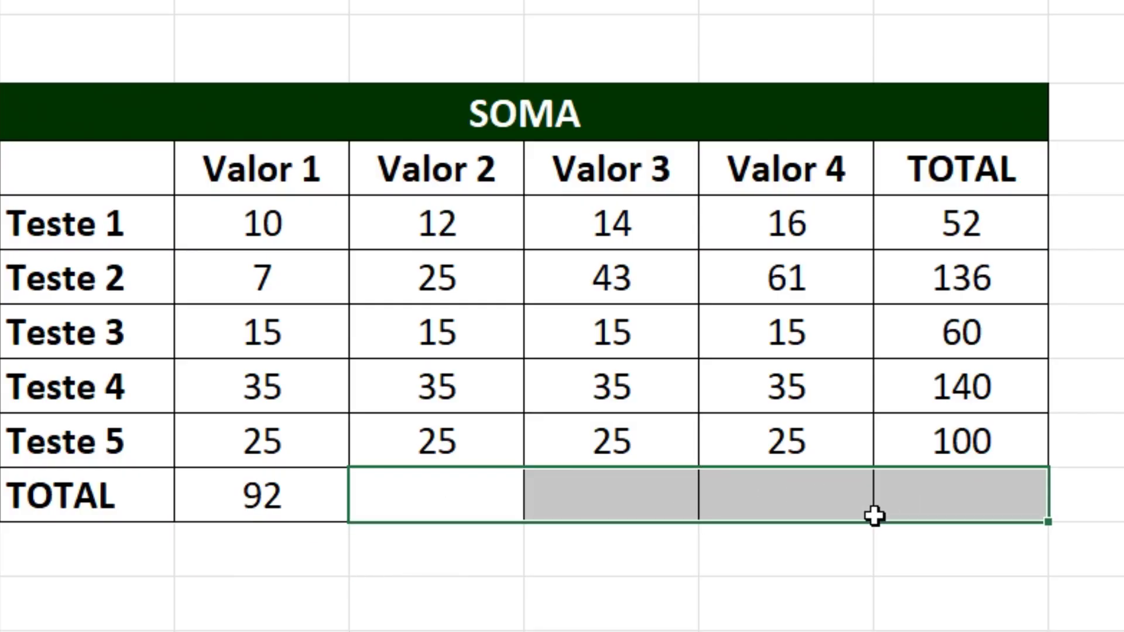
key("alt+equal")
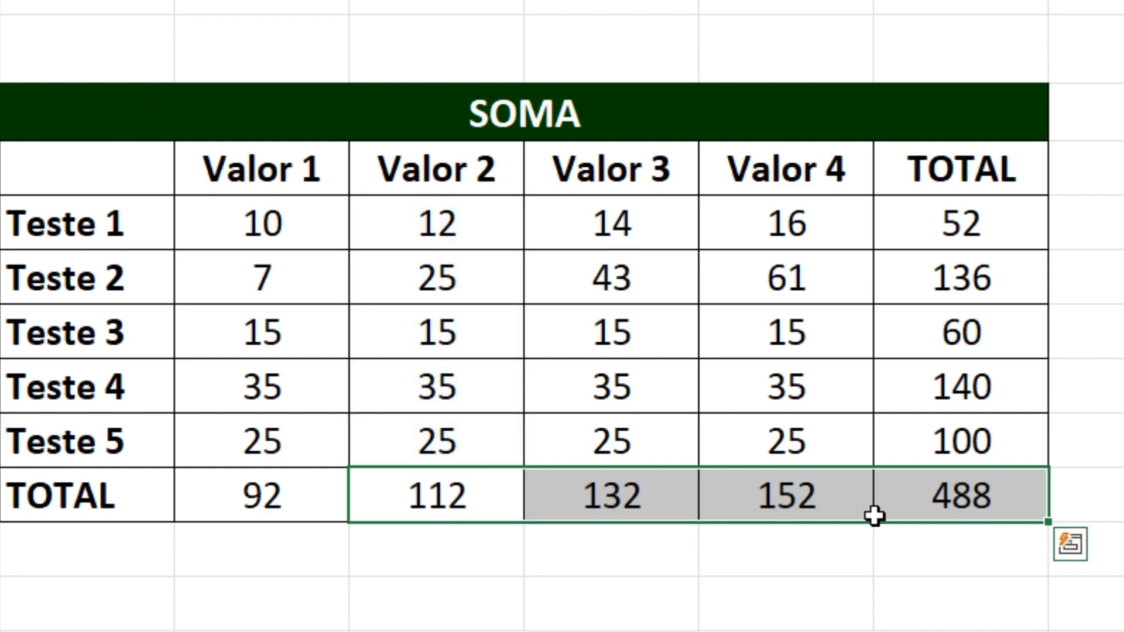
left_click_drag(263, 494, 726, 490)
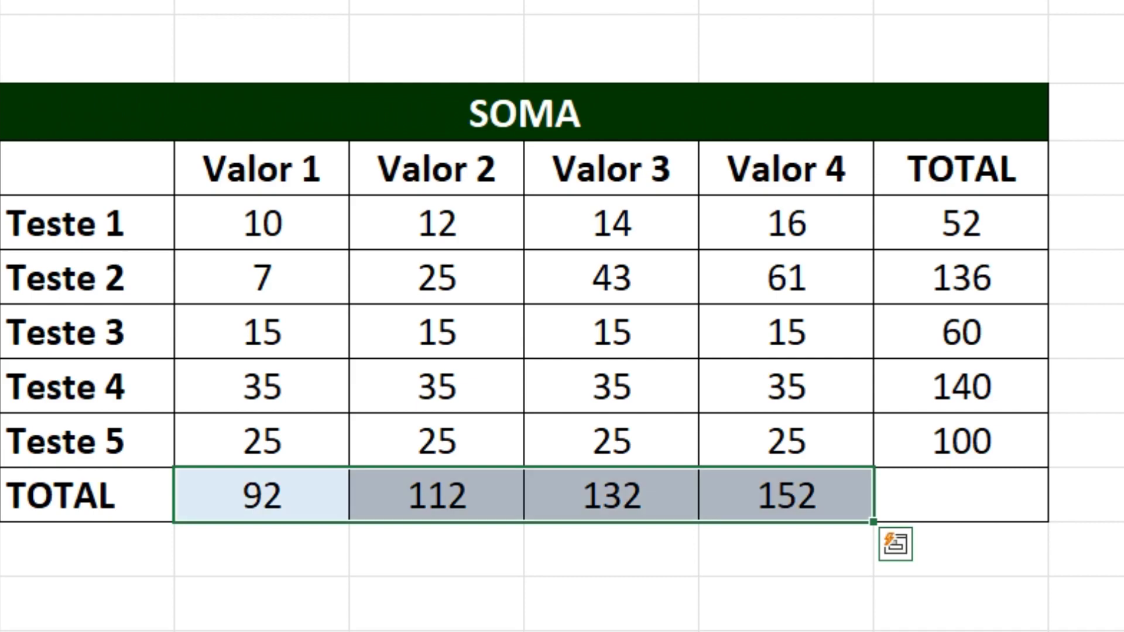
left_click_drag(983, 211, 994, 440)
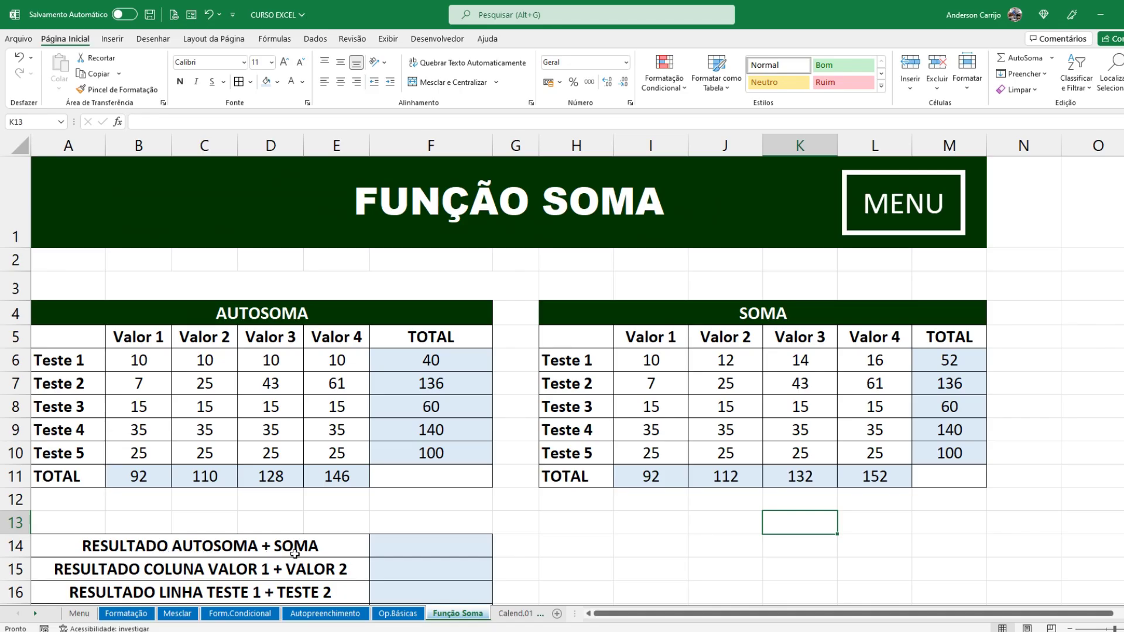
left_click(403, 547)
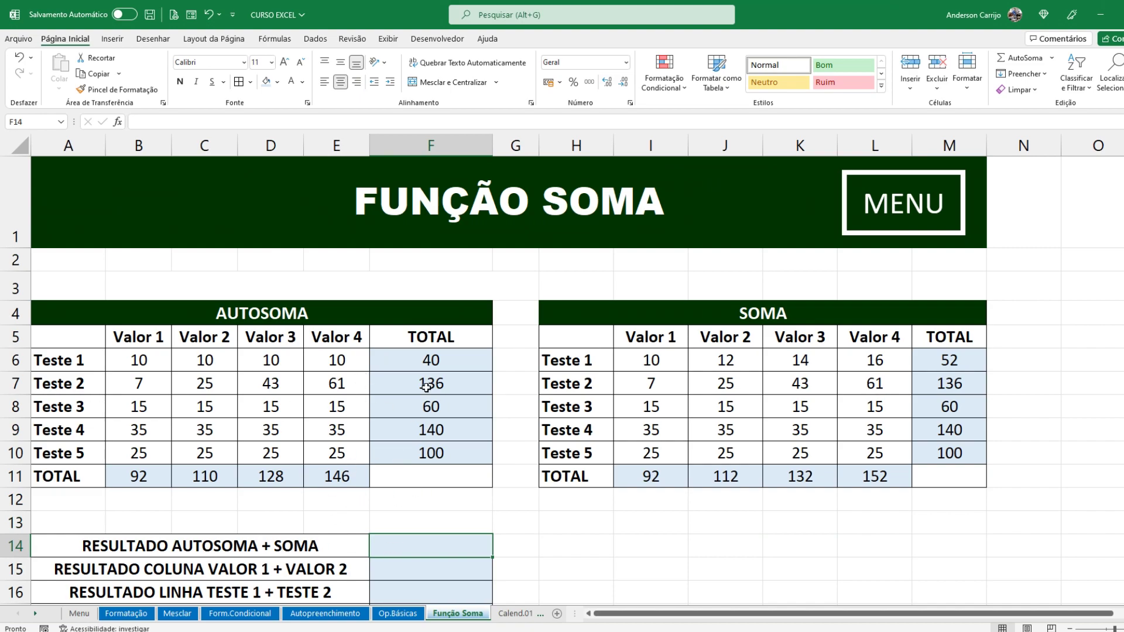
Put =SOMA(F6:F10;M6:M10) in the RESULTADO AUTOSOMA + SOMA cell, giving 964.
left_click_drag(404, 334, 415, 443)
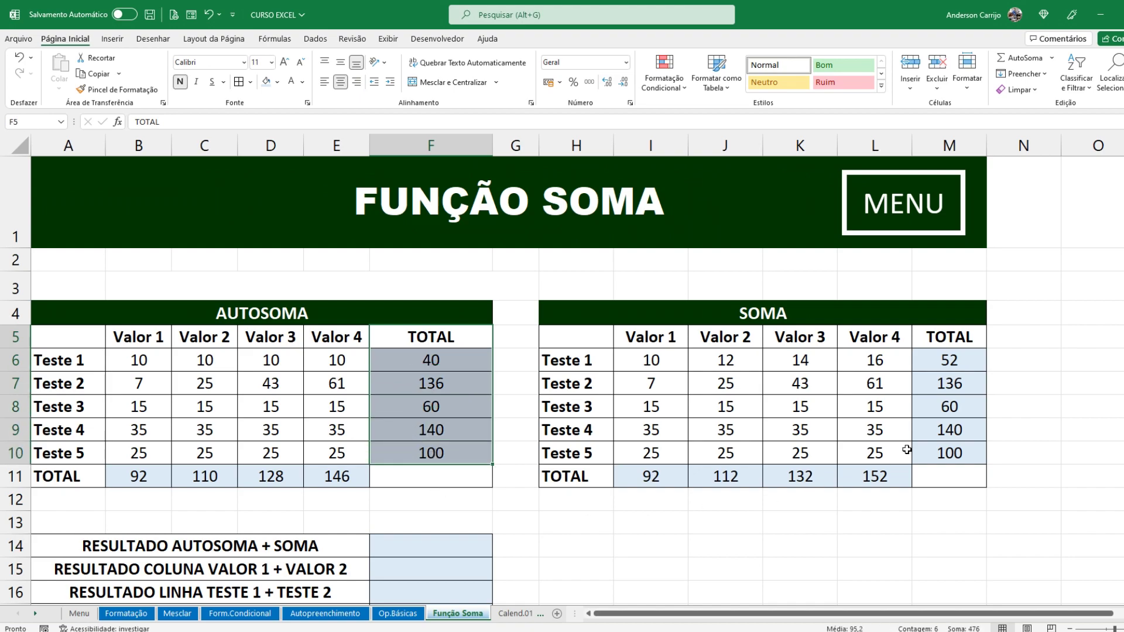
left_click_drag(963, 339, 967, 454)
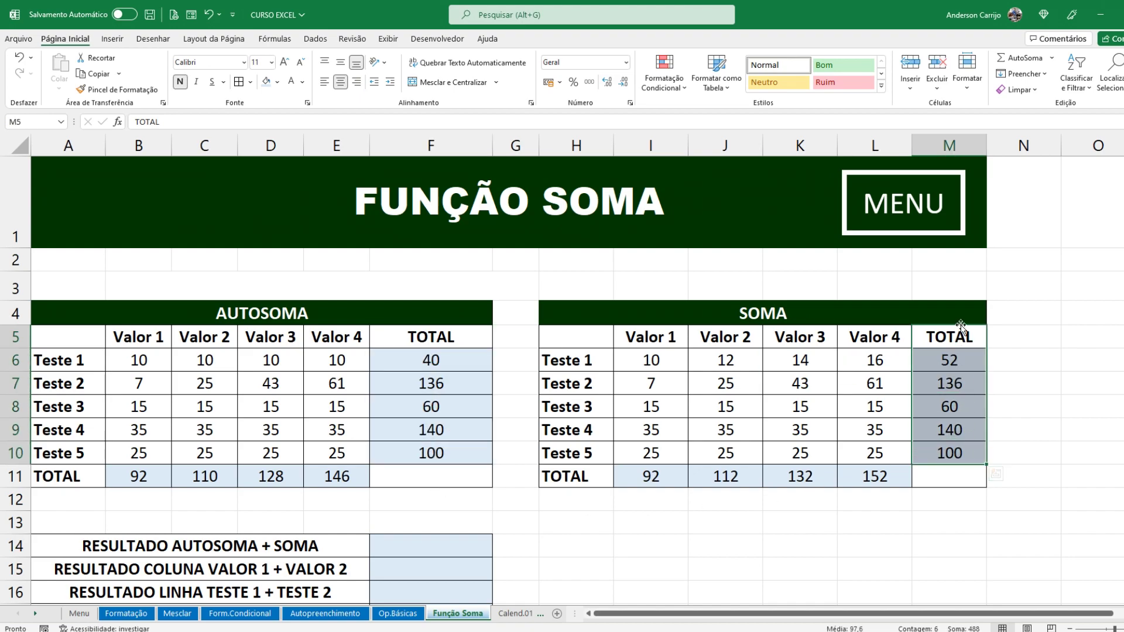
left_click(443, 546)
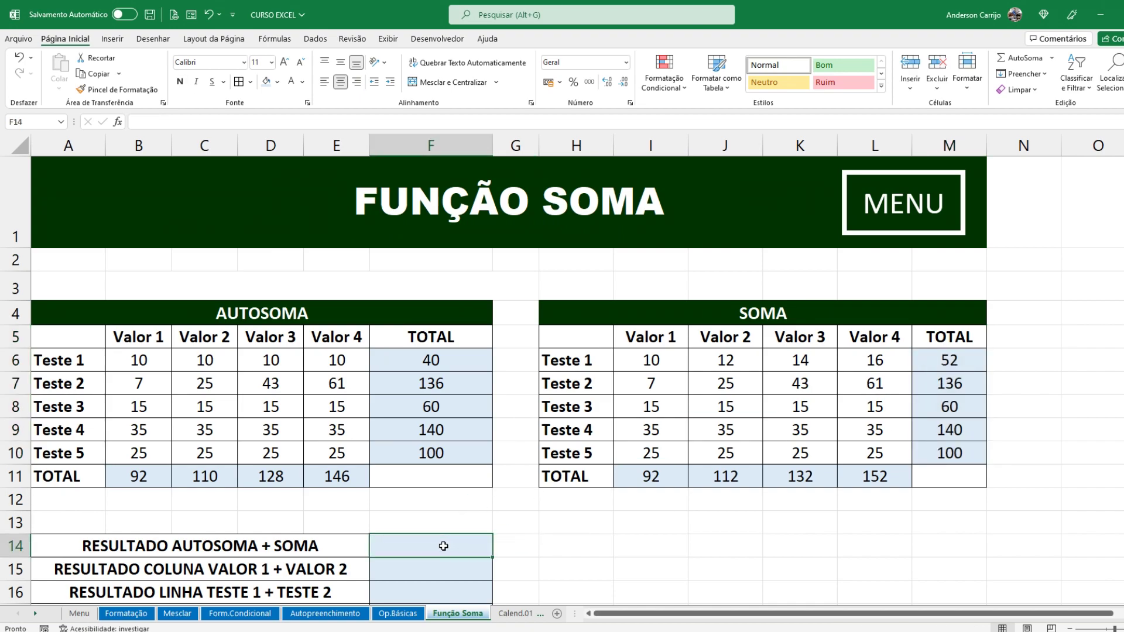
type("=")
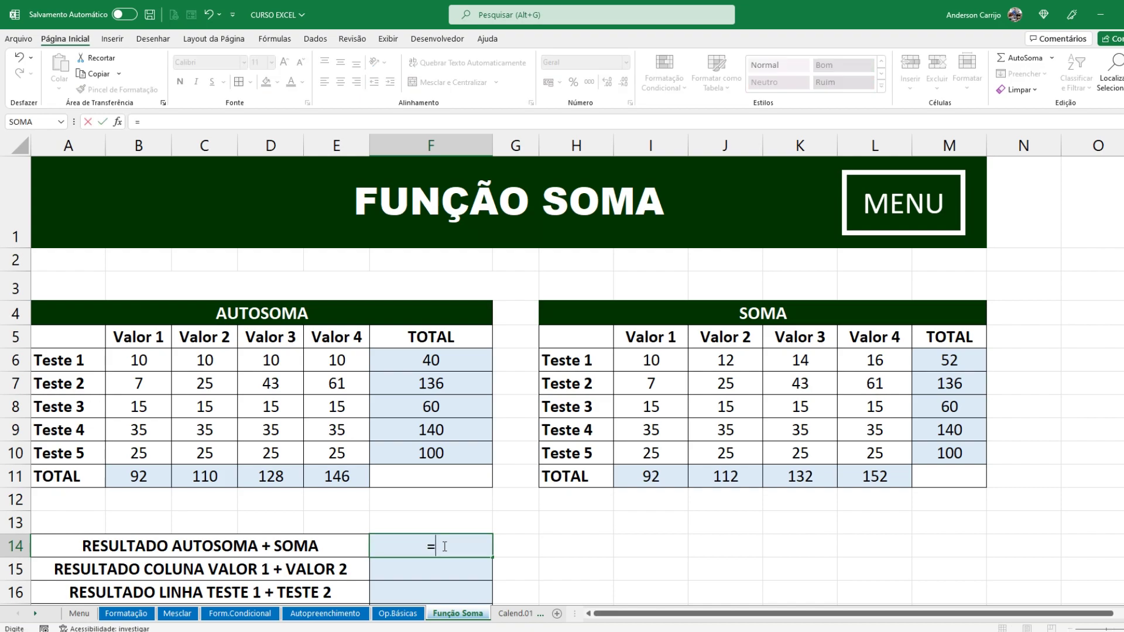
type("SOMA")
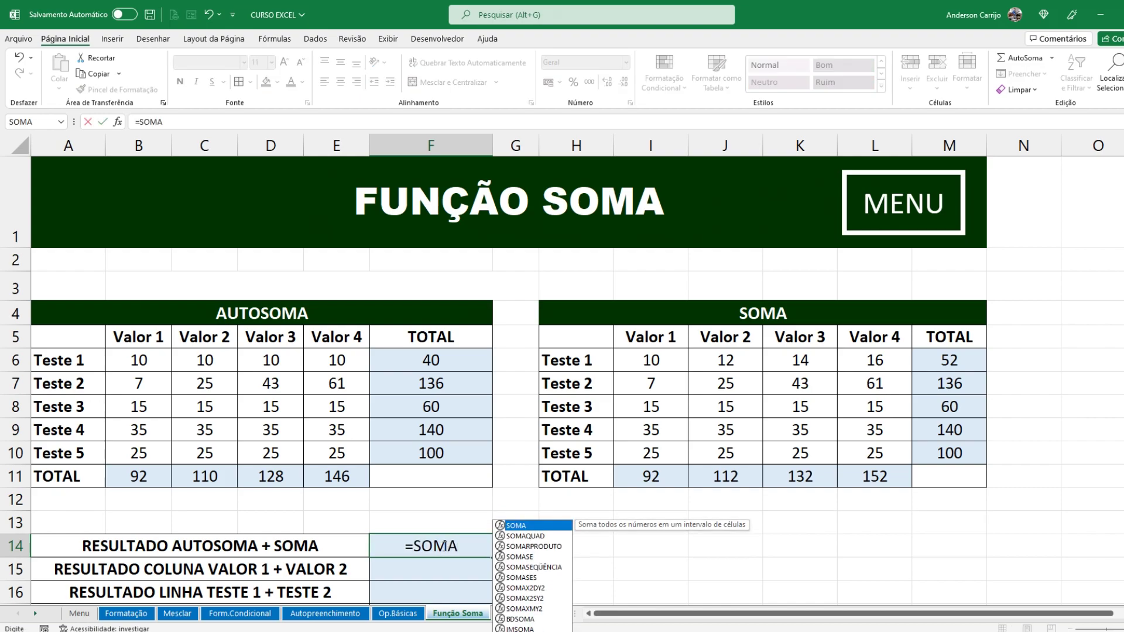
type("(")
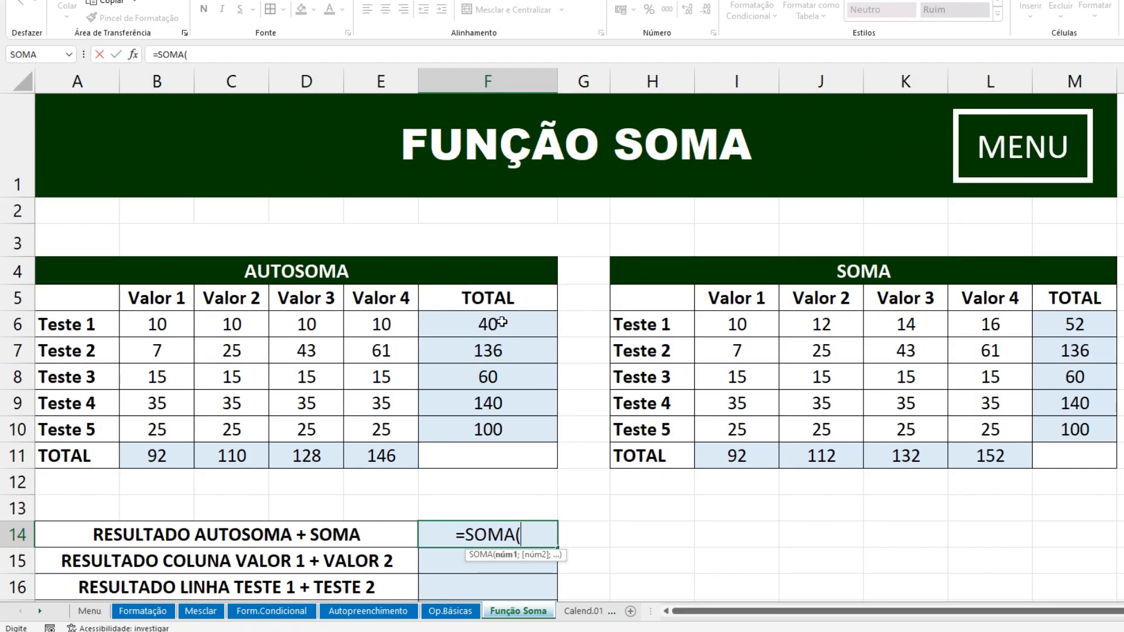
left_click_drag(443, 358, 443, 451)
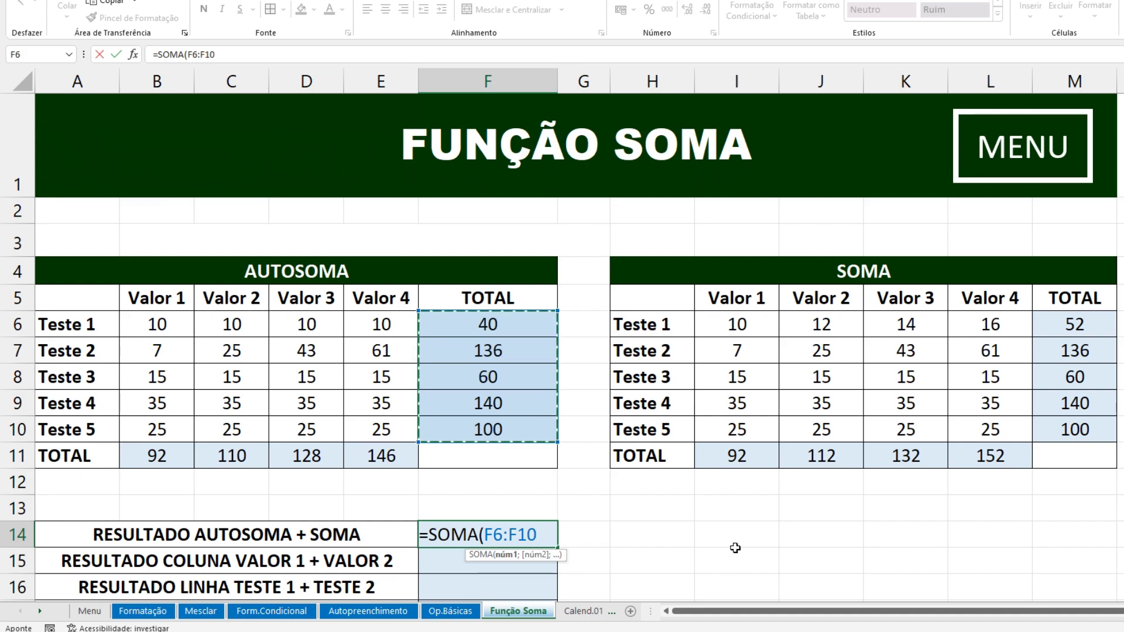
type(";")
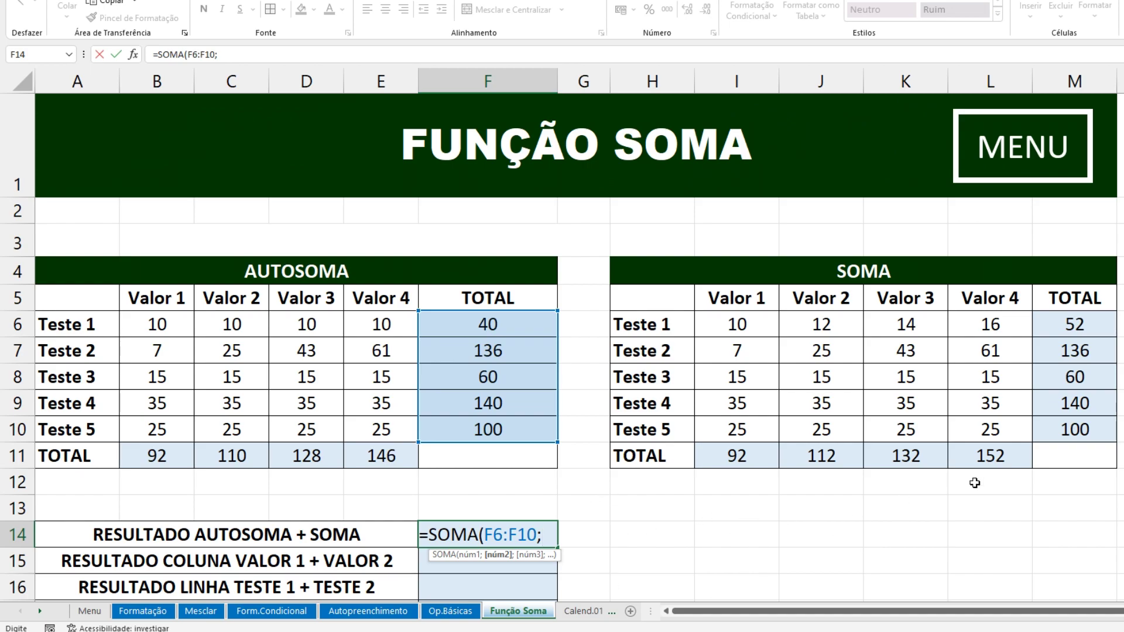
left_click_drag(1071, 324, 1079, 429)
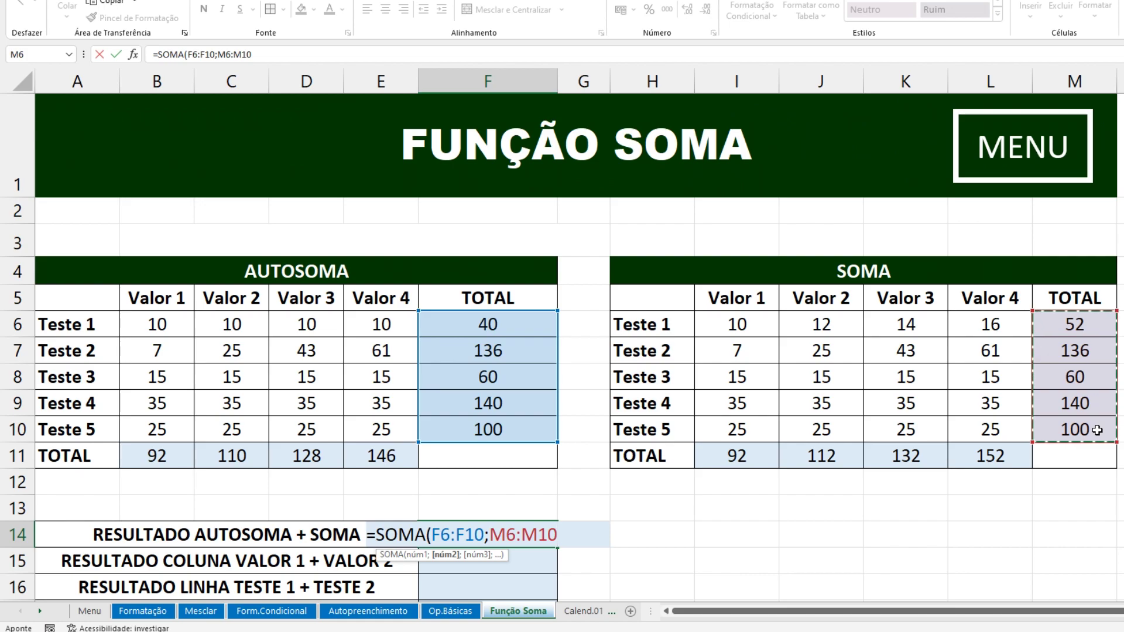
type(")")
key("Return")
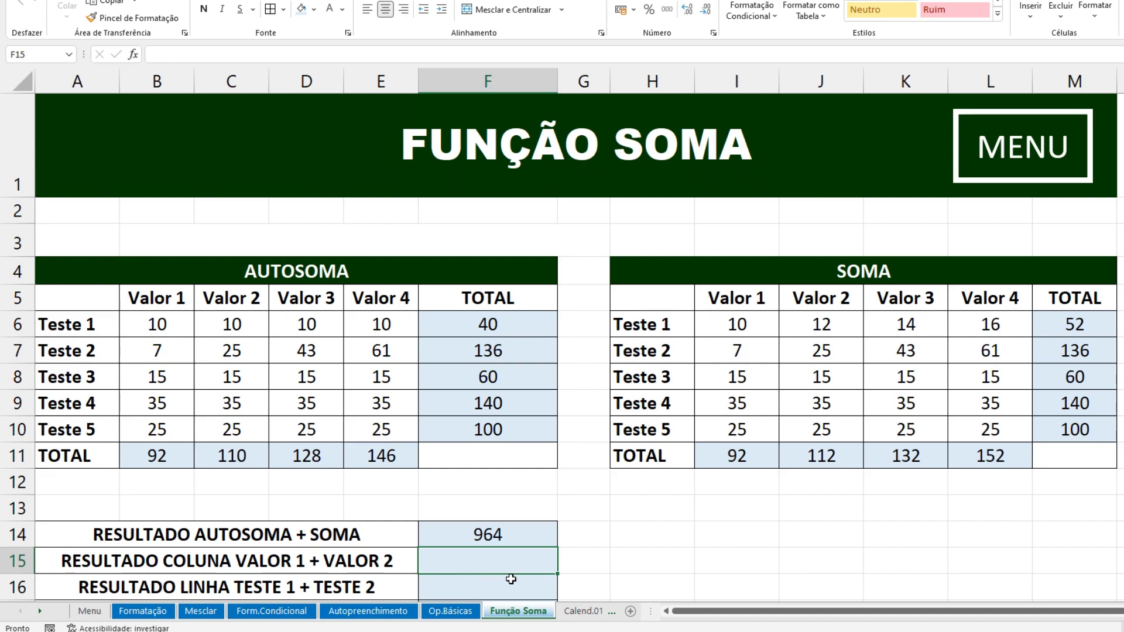
type("=")
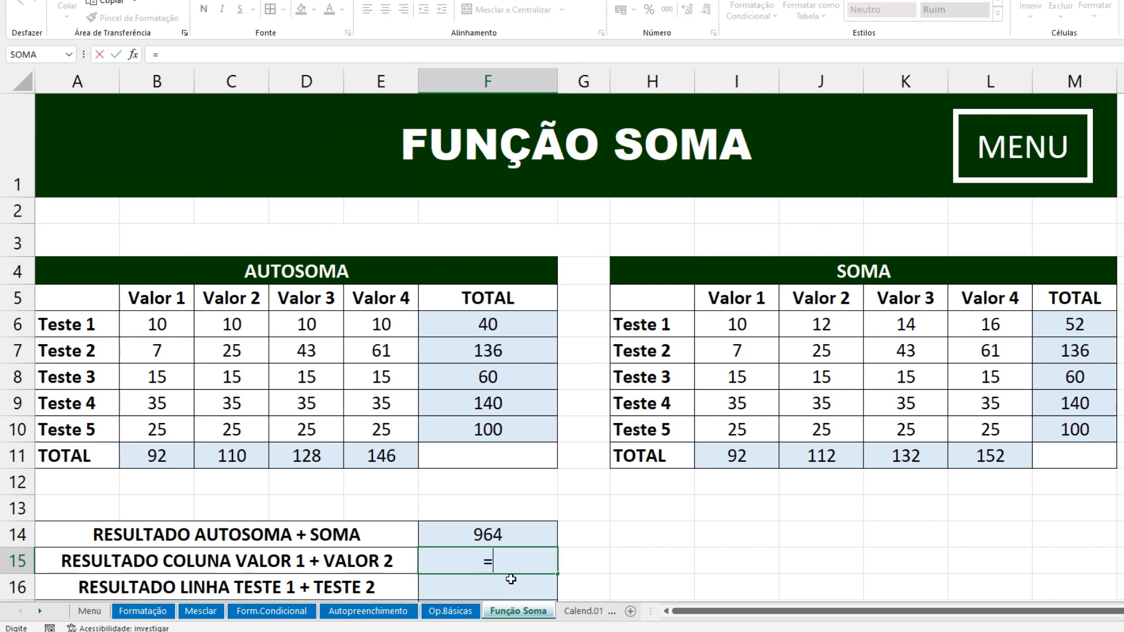
type("SOMA(")
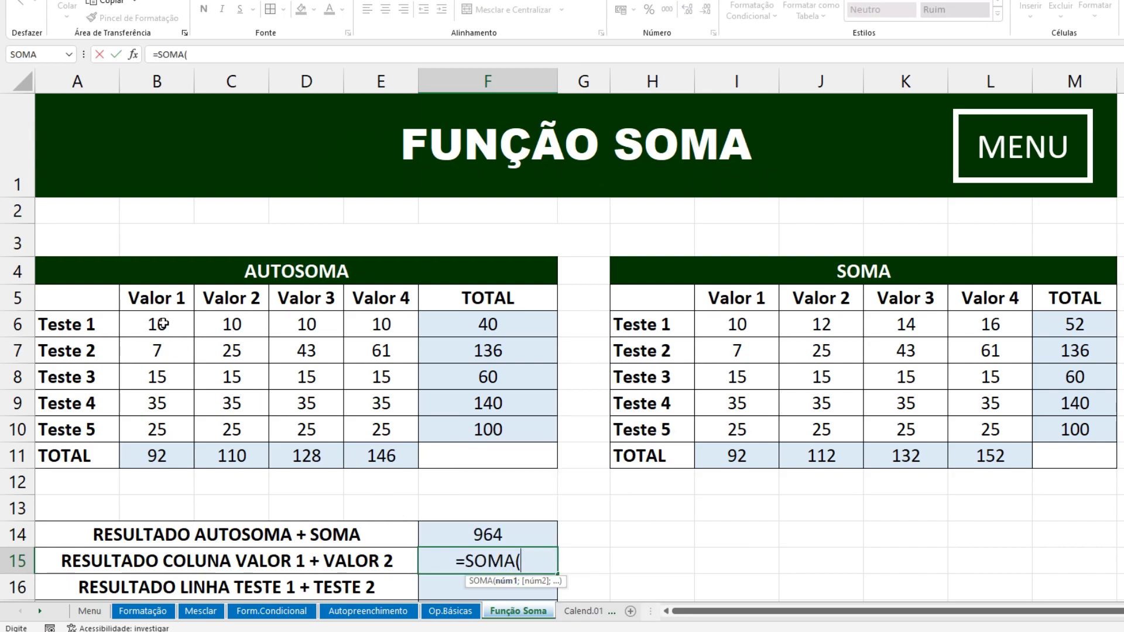
Complete F15 as =SOMA(B6:B10+C6:C10), returning 202.
left_click_drag(162, 324, 168, 426)
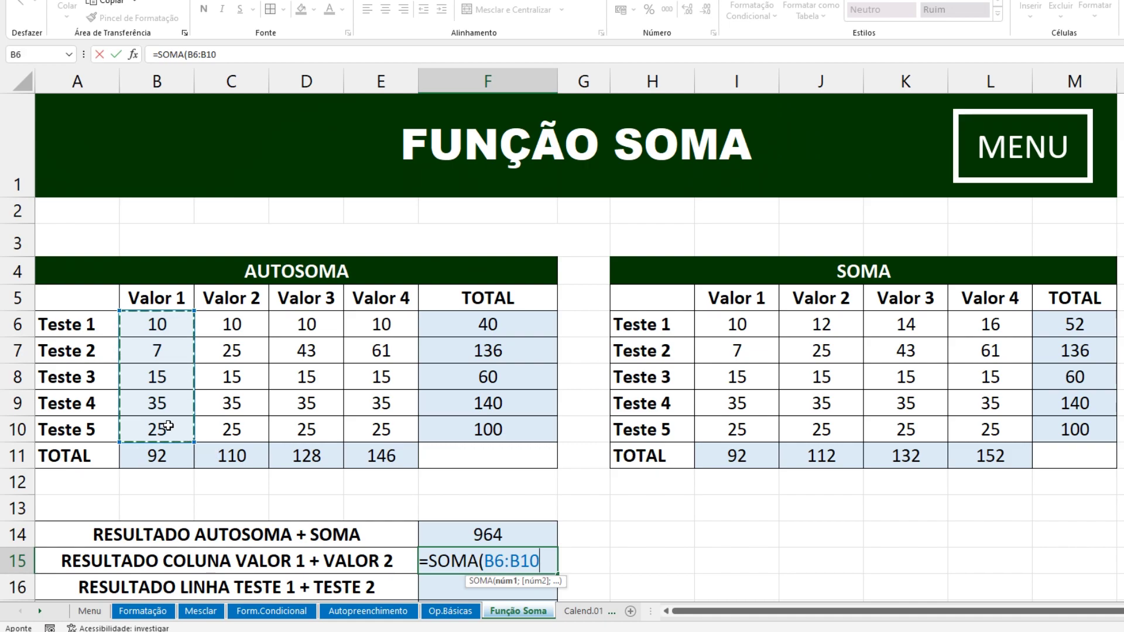
type("+")
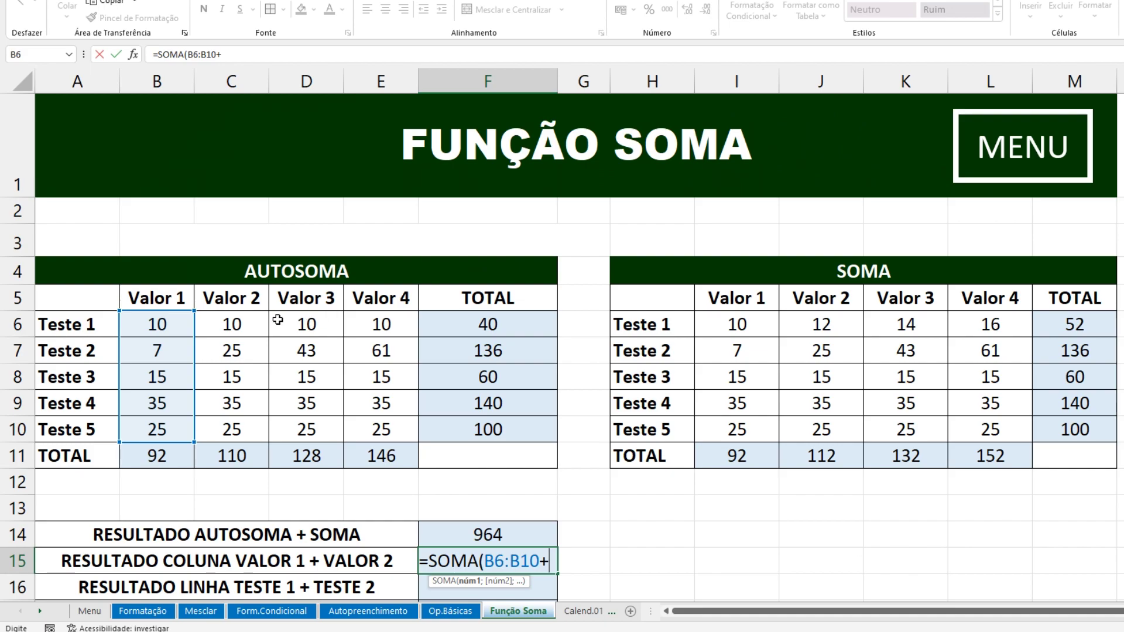
left_click_drag(249, 322, 243, 426)
type(")")
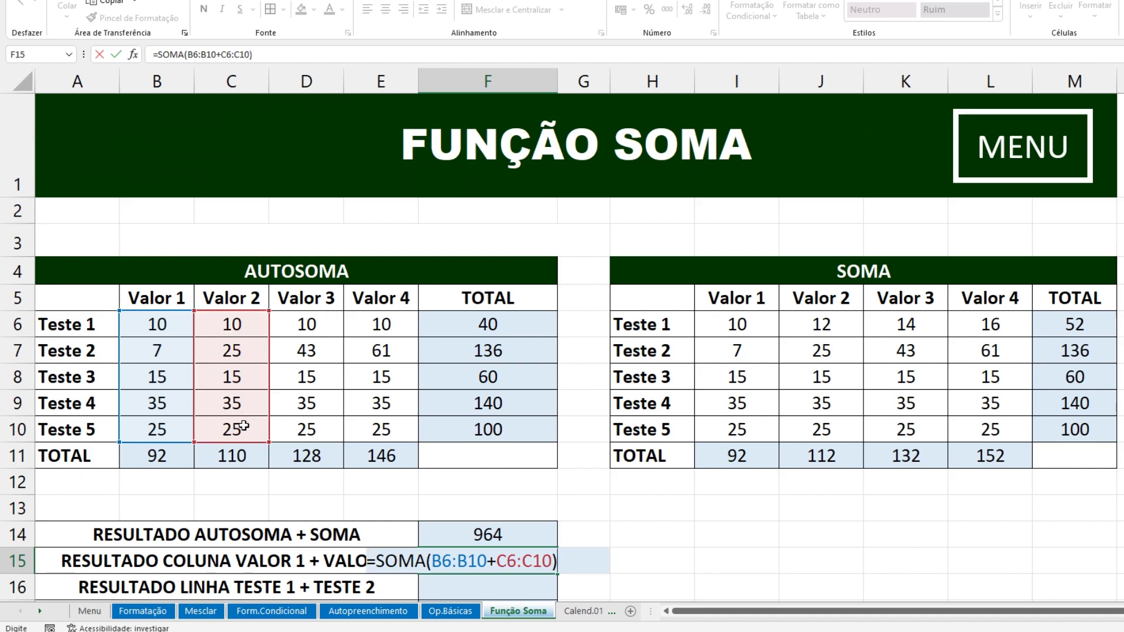
key("Return")
key("Up")
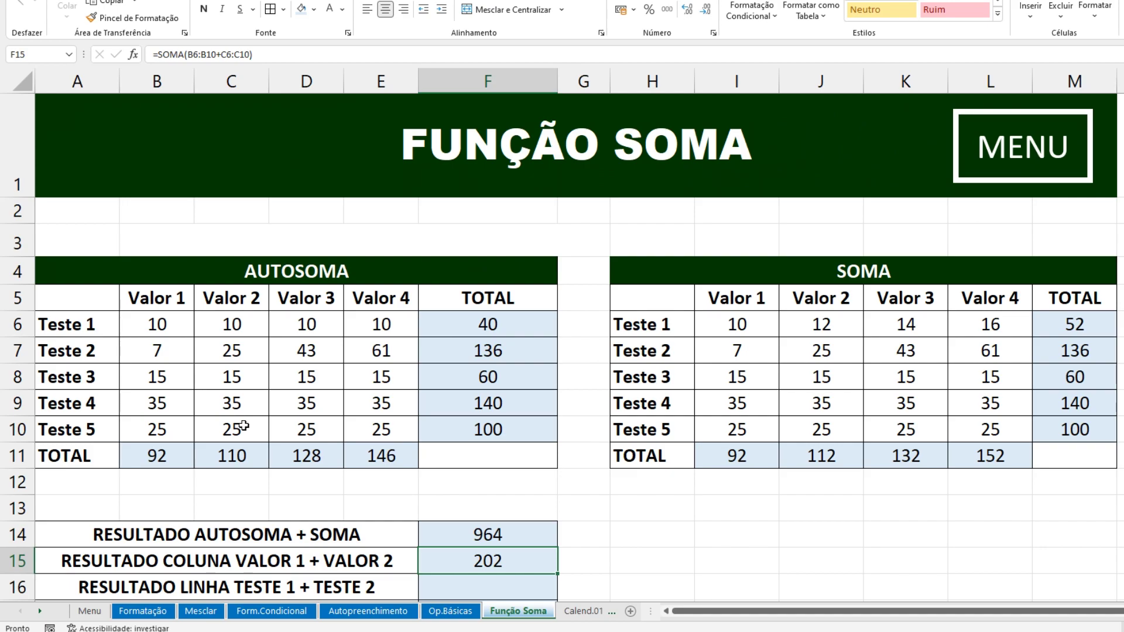
Review the formulas behind the Valor 1 and Valor 2 totals and F15.
left_click(228, 455)
left_click(187, 455)
left_click(226, 455)
left_click(176, 455)
left_click(237, 455)
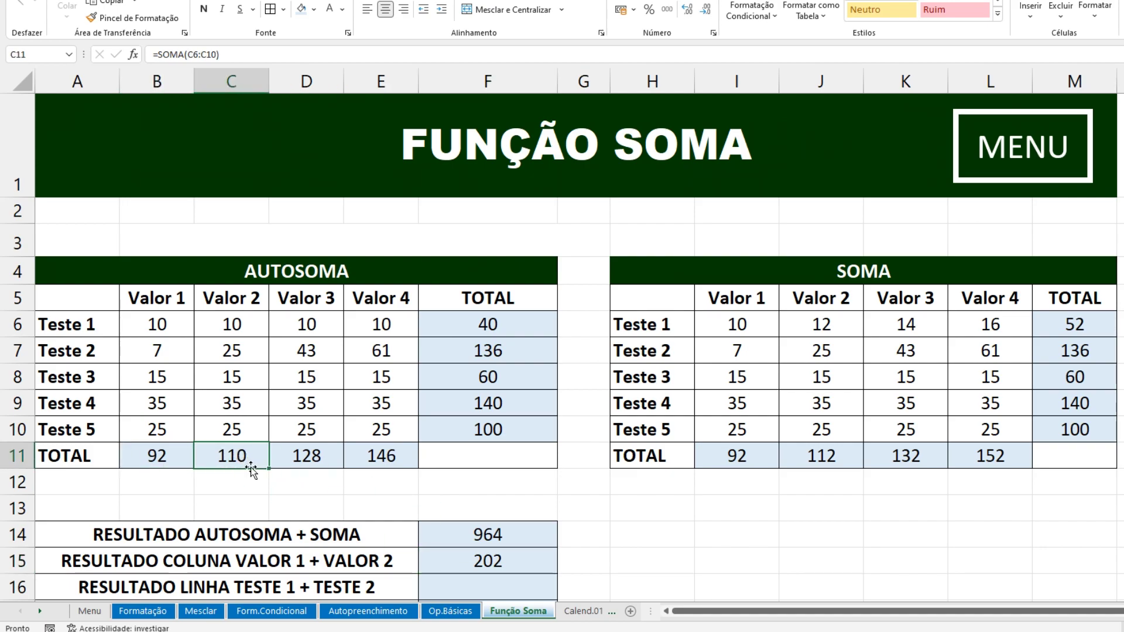
left_click(177, 457)
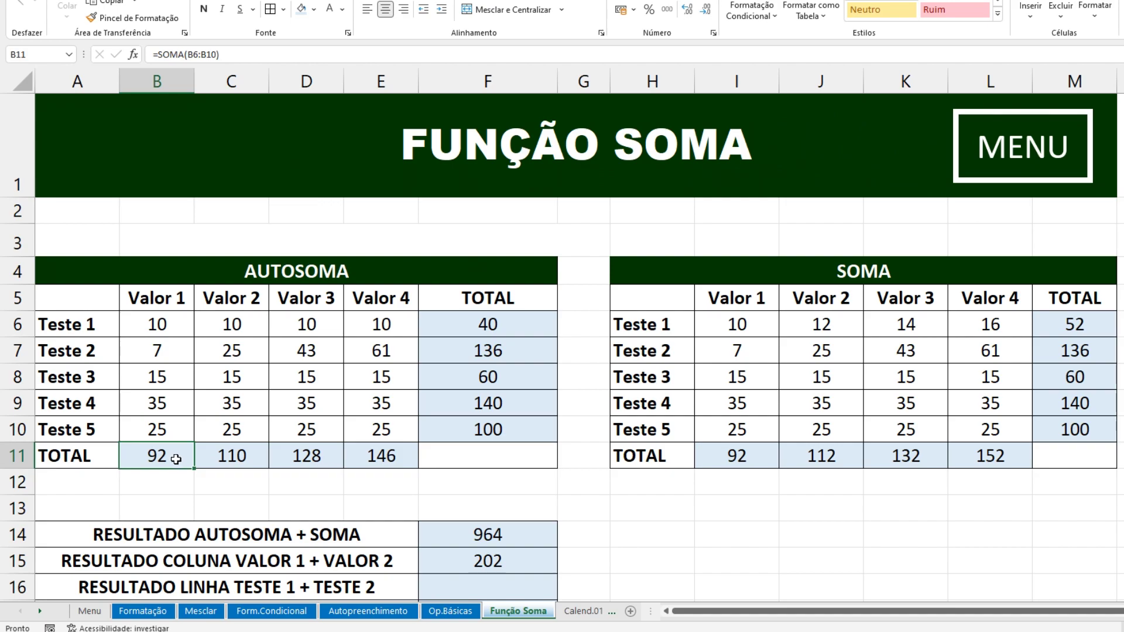
left_click(495, 562)
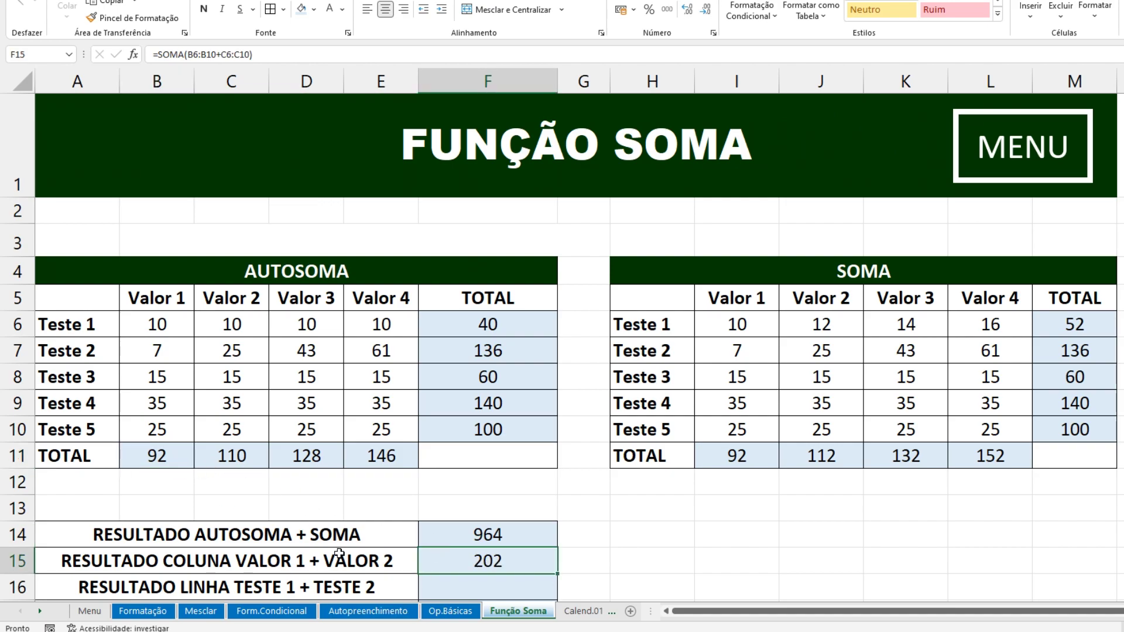
left_click(491, 588)
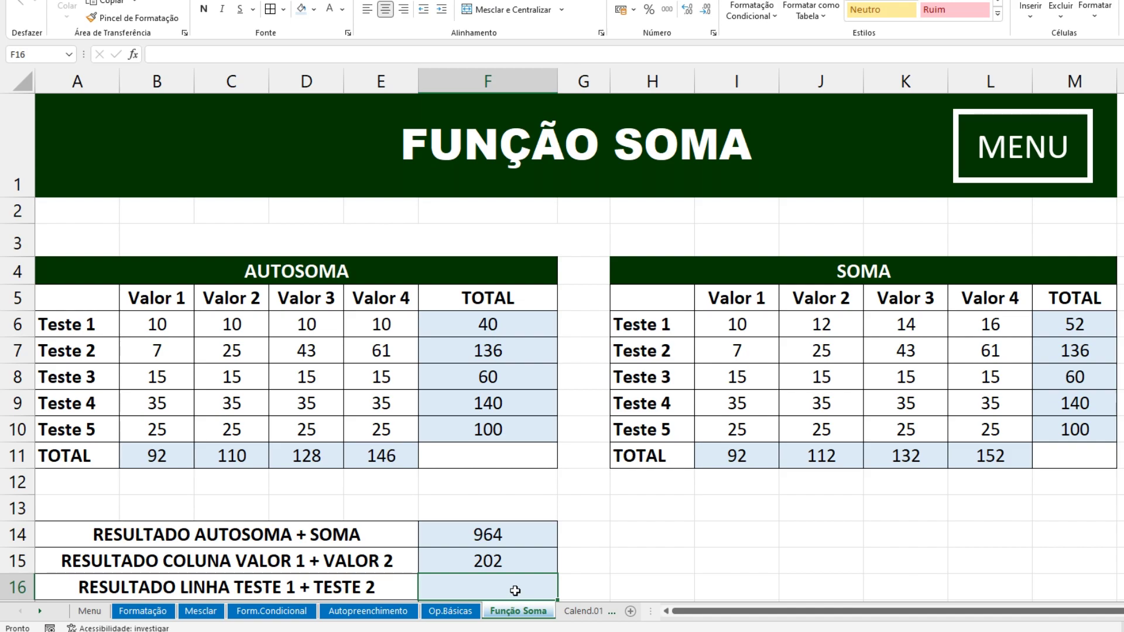
Enter =SOMA(B6:E6+B7:E7) in F16 to total the Teste 1 and Teste 2 rows.
scroll(473, 542, "down", 1)
type("=")
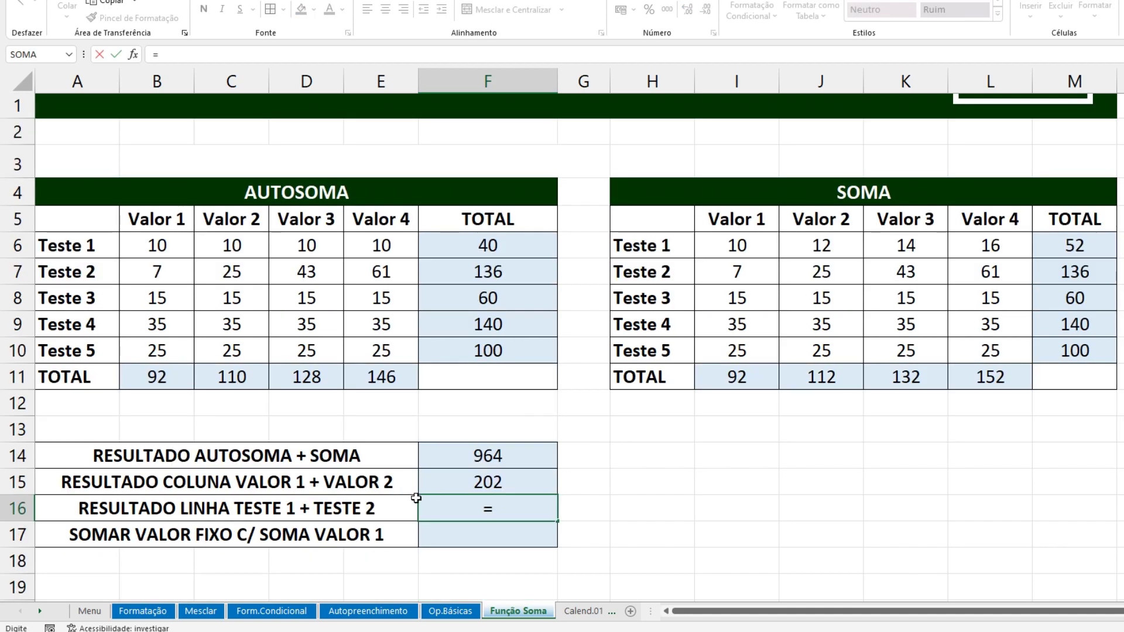
type("SOMA(")
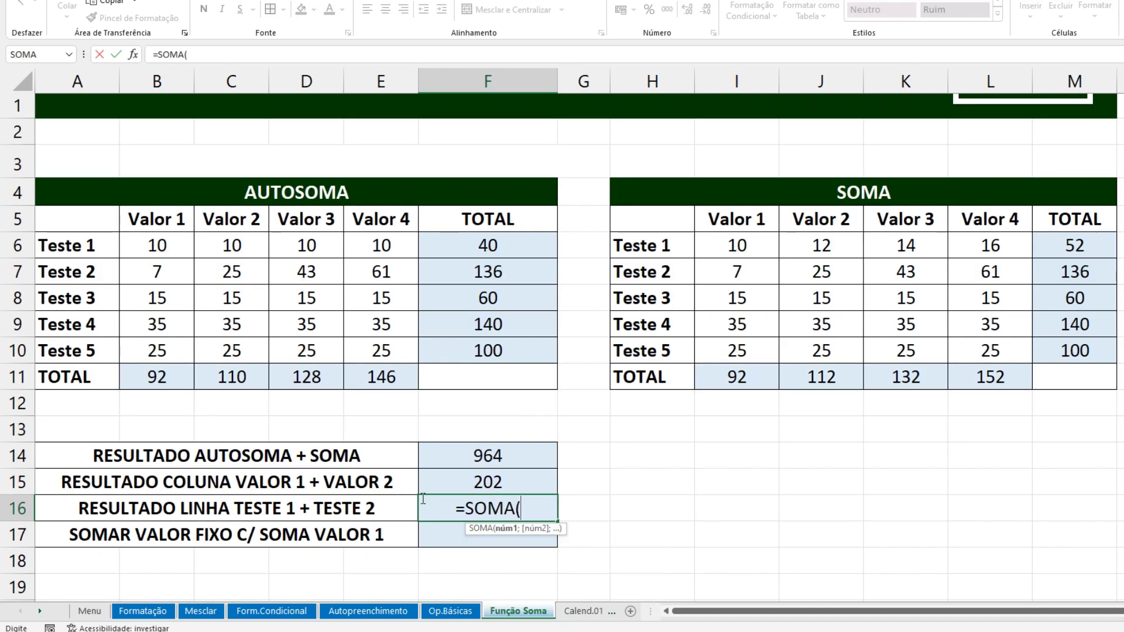
left_click_drag(151, 241, 381, 248)
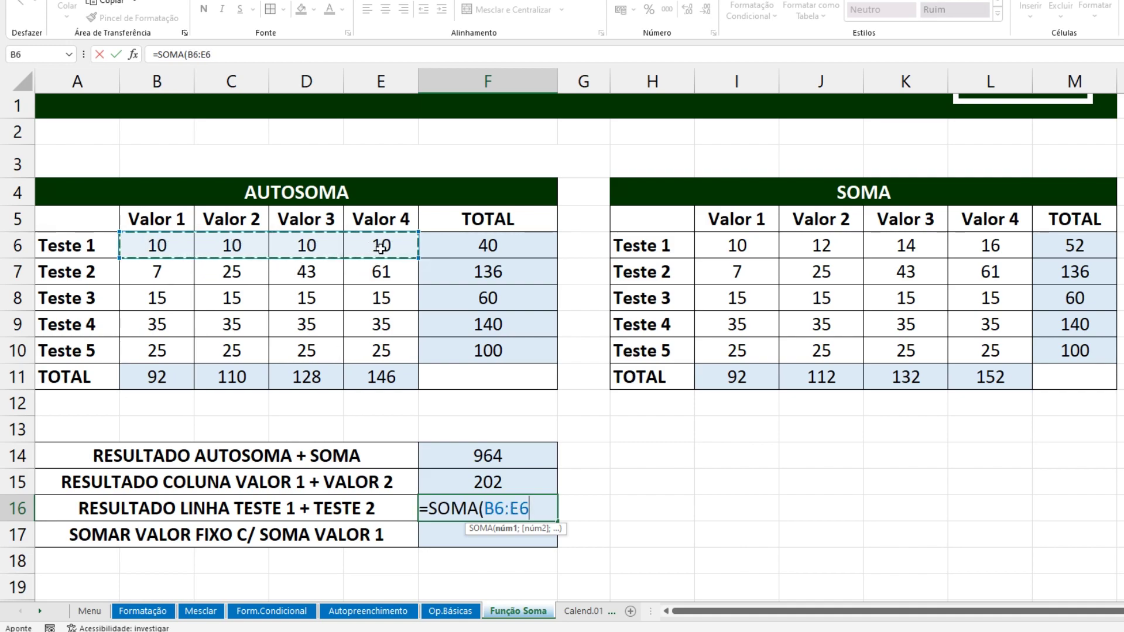
type("+")
left_click_drag(181, 282, 382, 276)
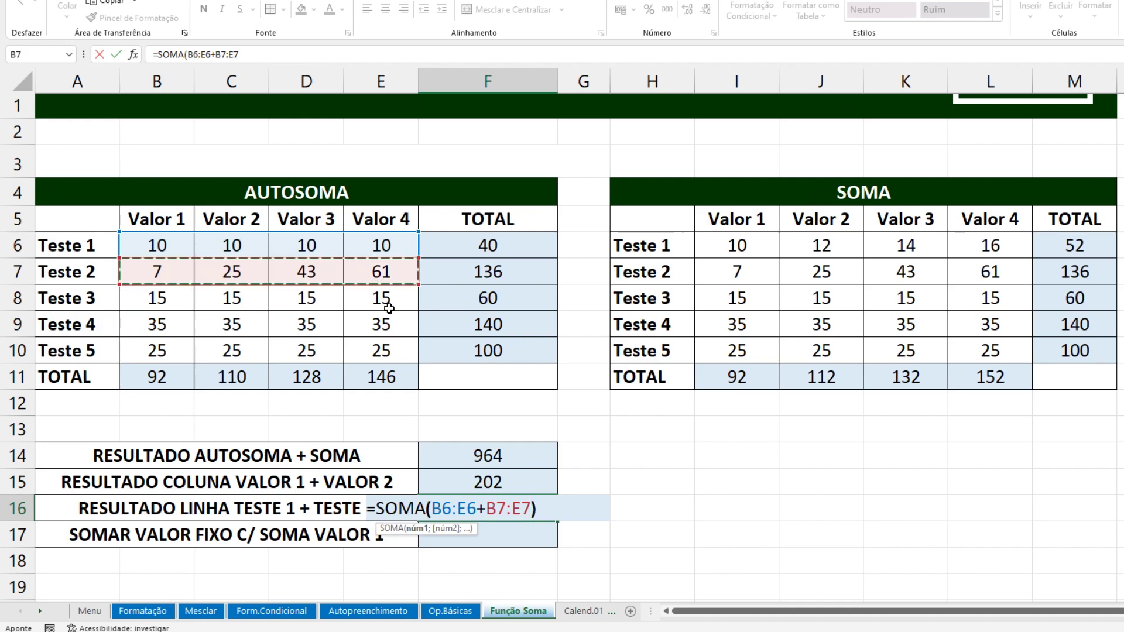
key("Return")
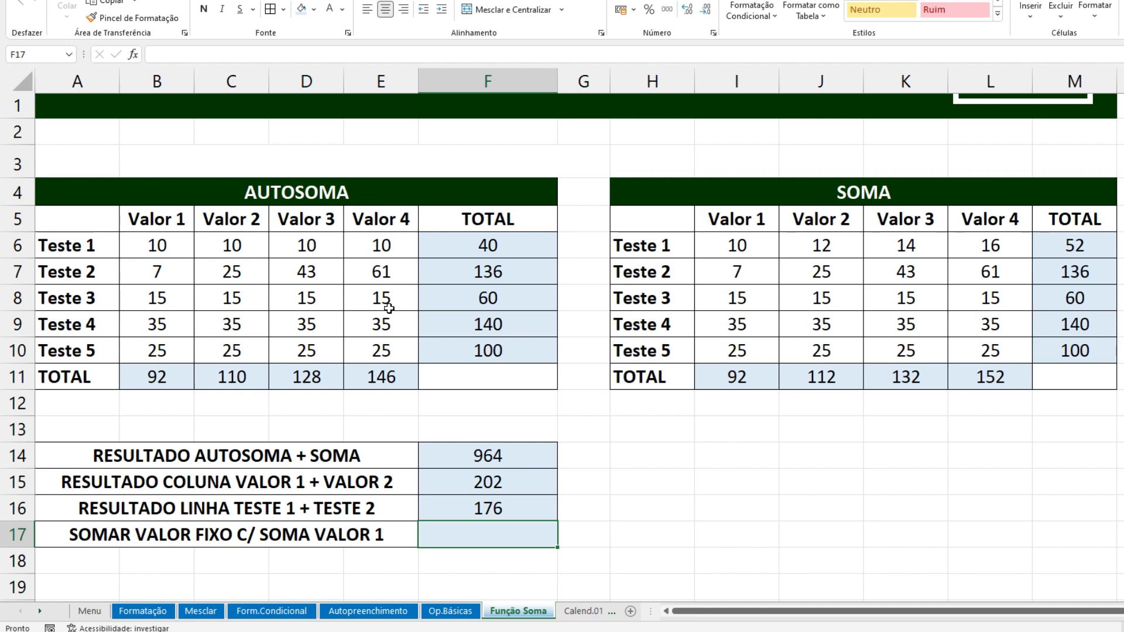
left_click(387, 517)
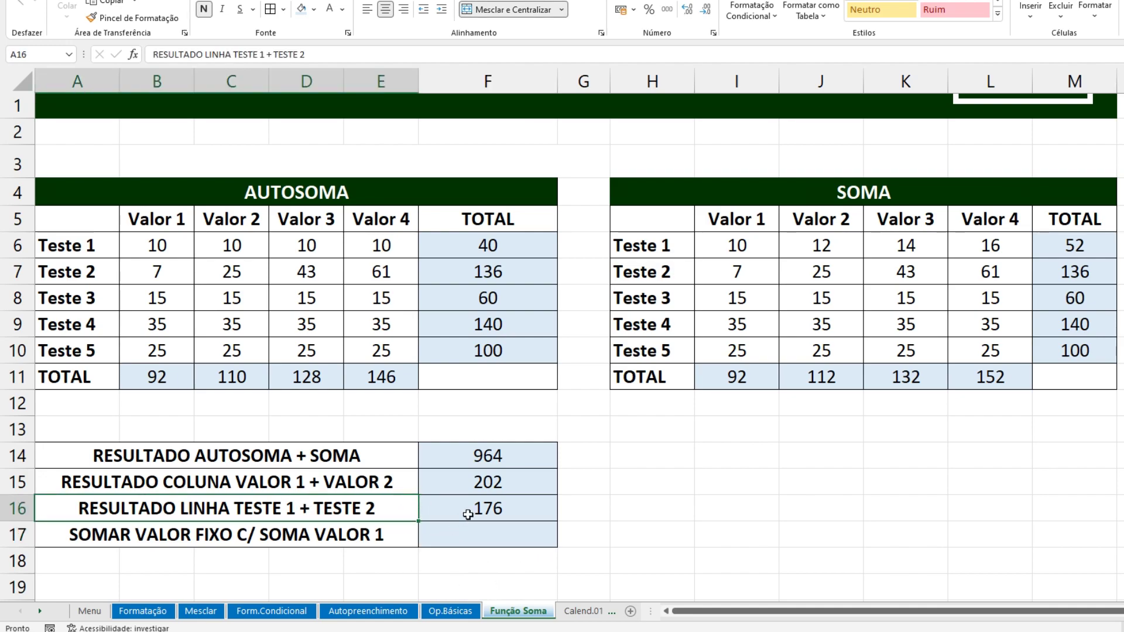
Rename the A16 label to RESULTADO LINHA TESTE 1+2+3+4.
double_click(285, 506)
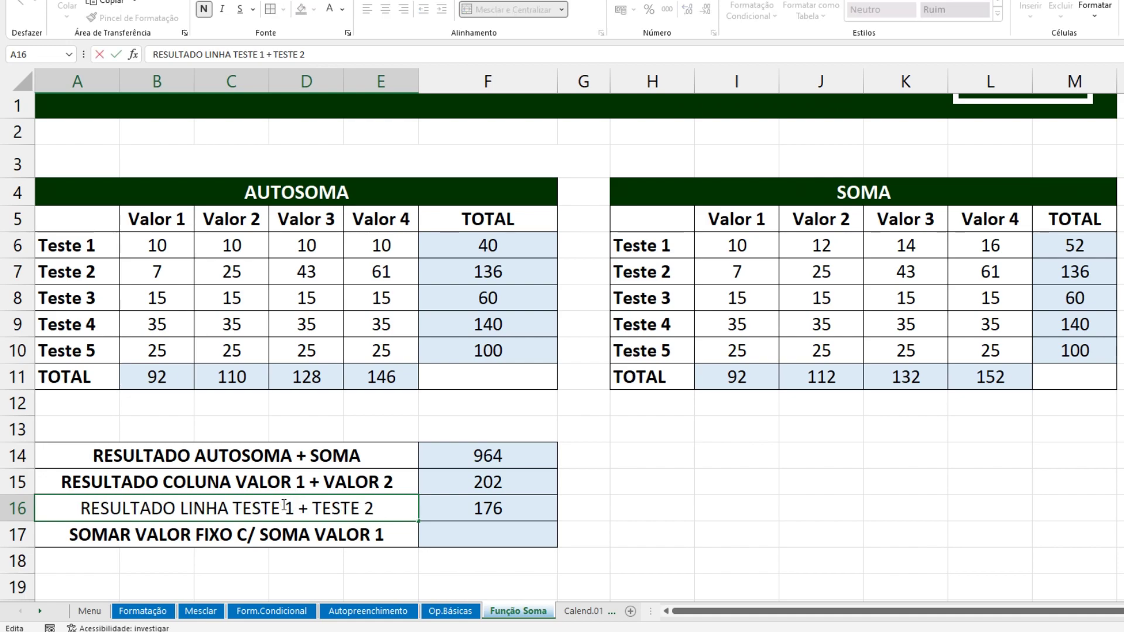
left_click_drag(283, 506, 387, 508)
key("BackSpace")
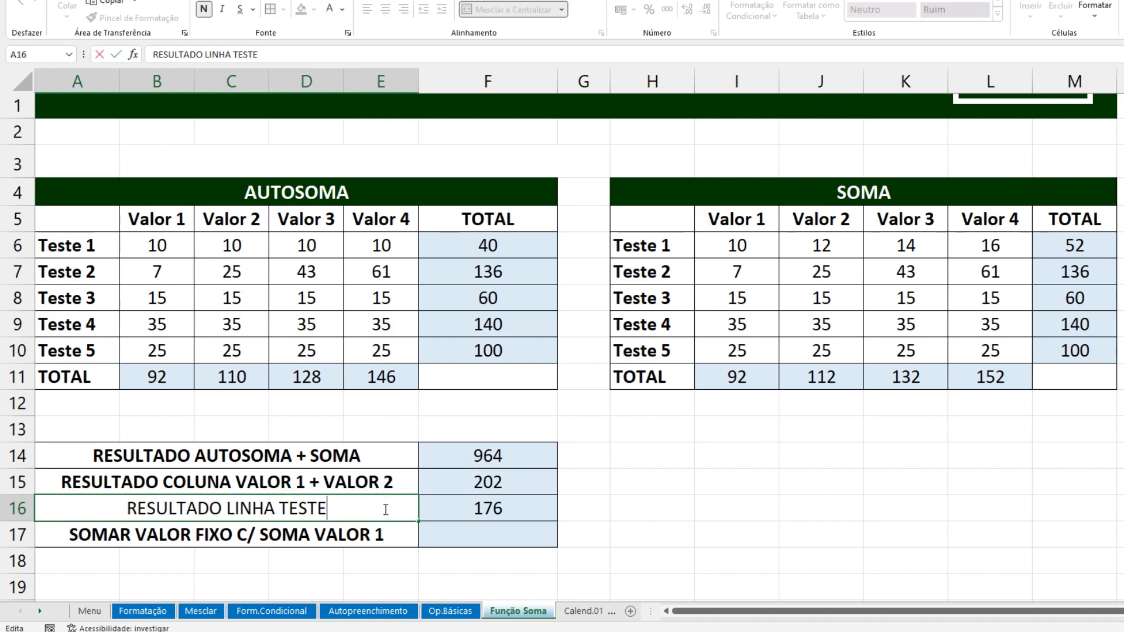
type(" 1")
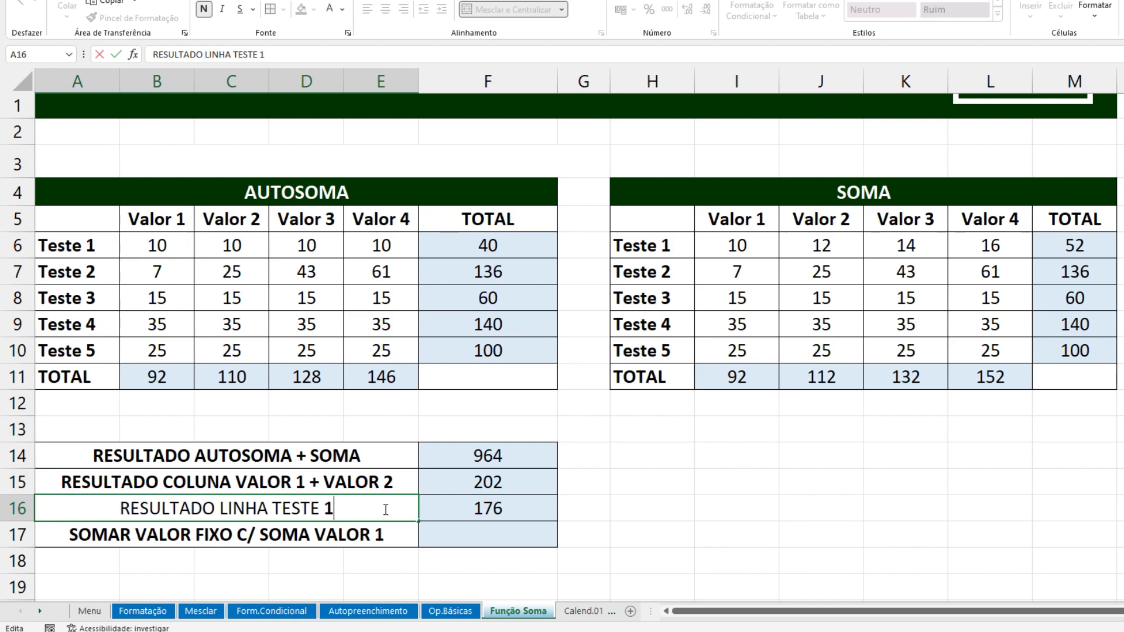
type("+2+3+4")
key("Return")
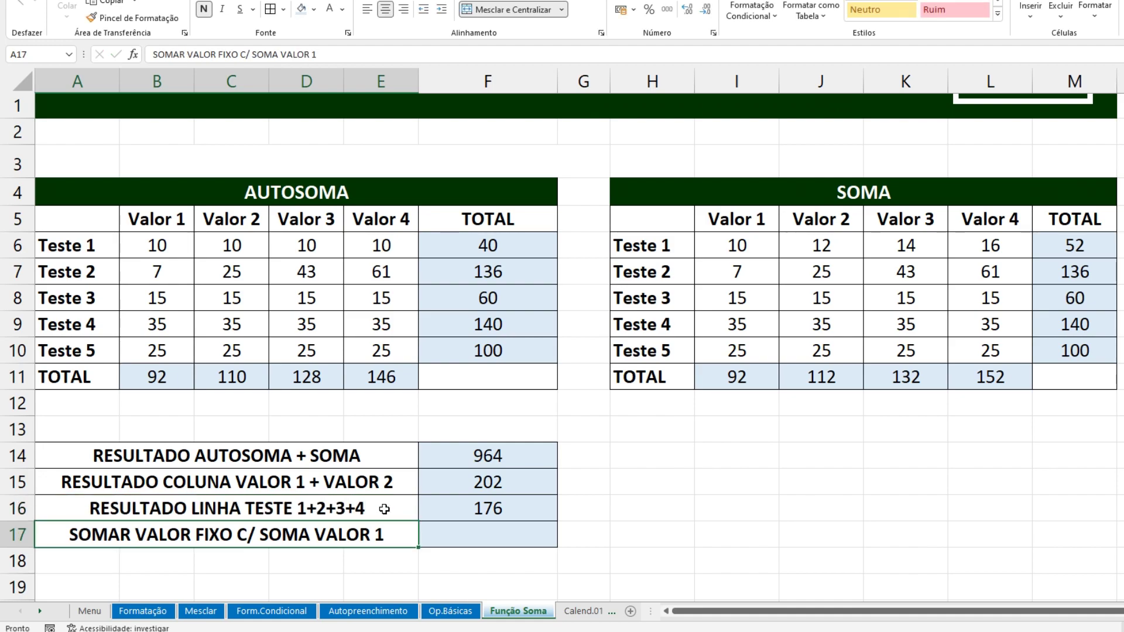
Rewrite F16 as =SOMA(B6:E10) so it returns 476.
left_click(519, 504)
type("=")
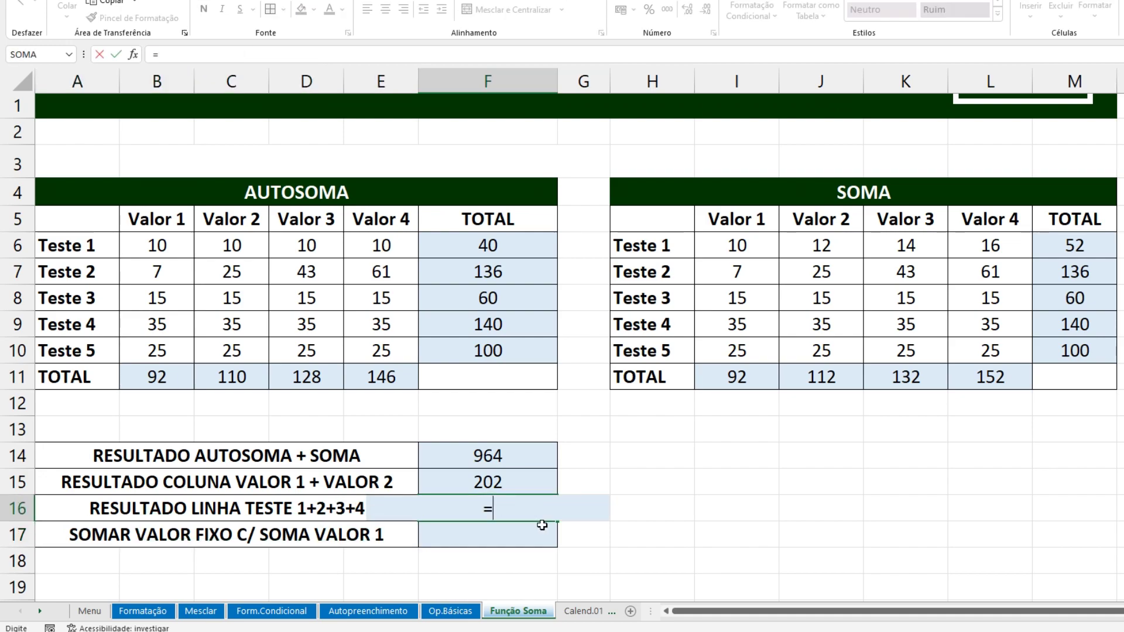
type("SOMA(")
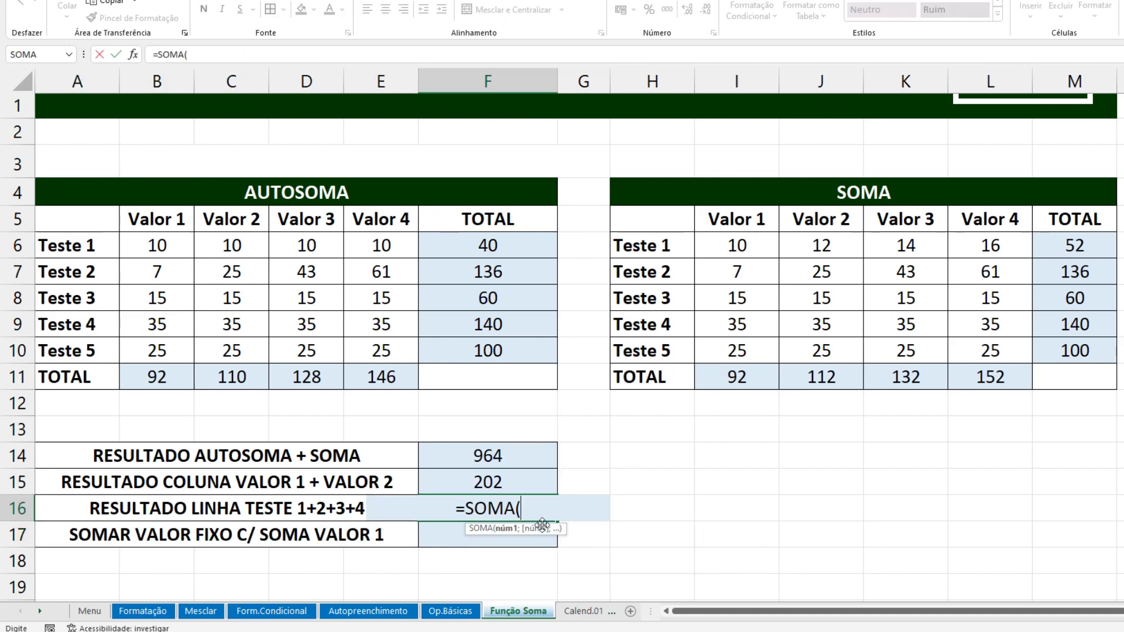
left_click_drag(157, 245, 373, 341)
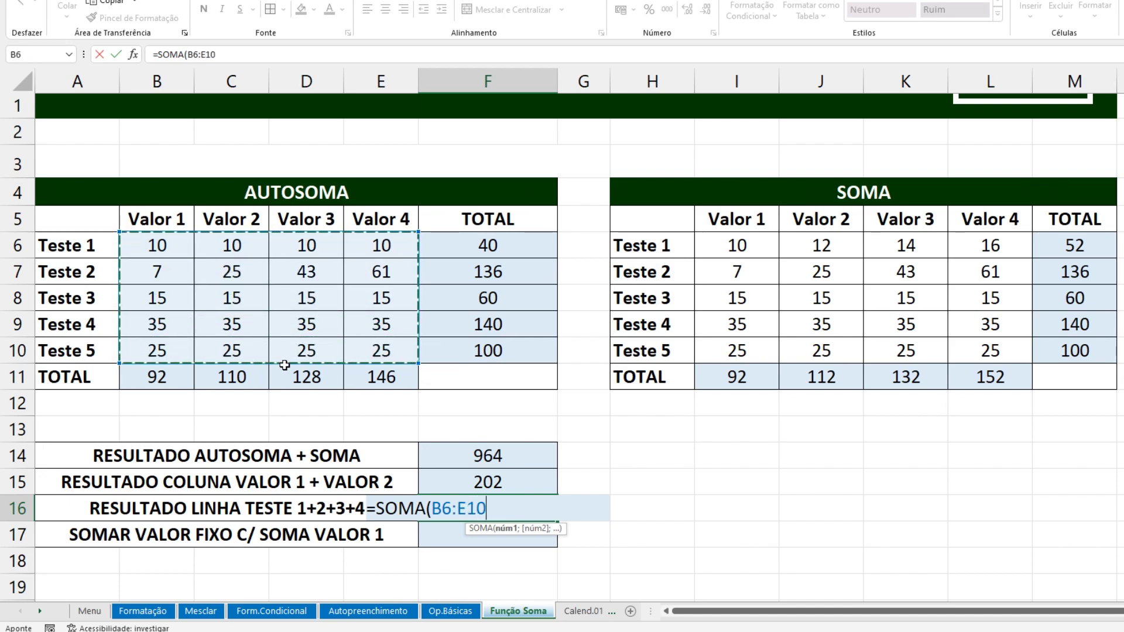
type(")")
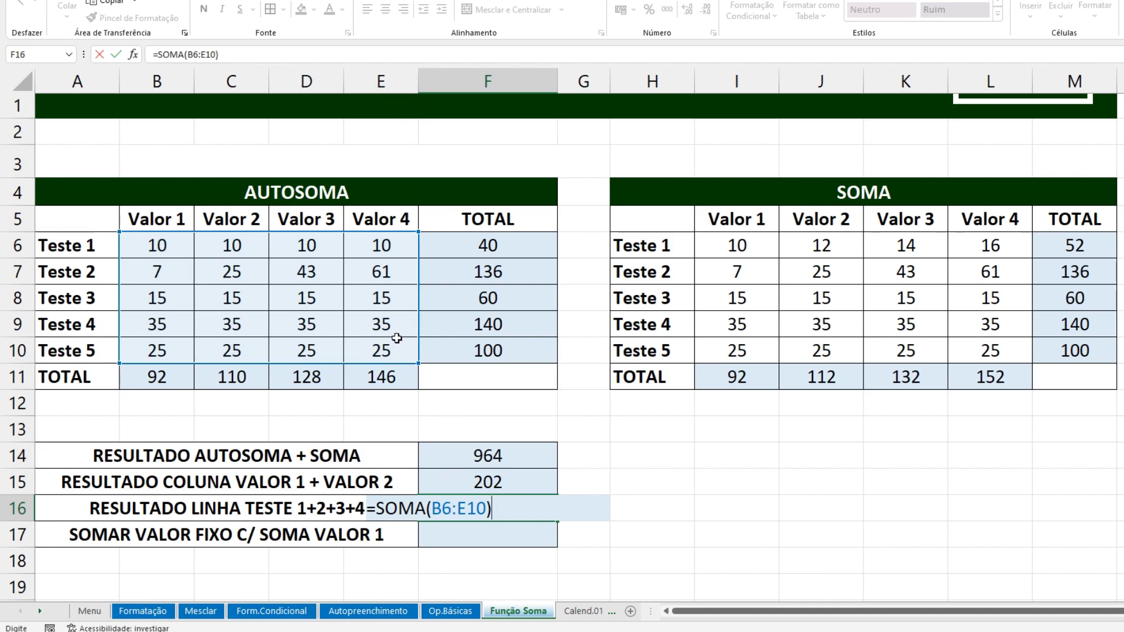
key("Return")
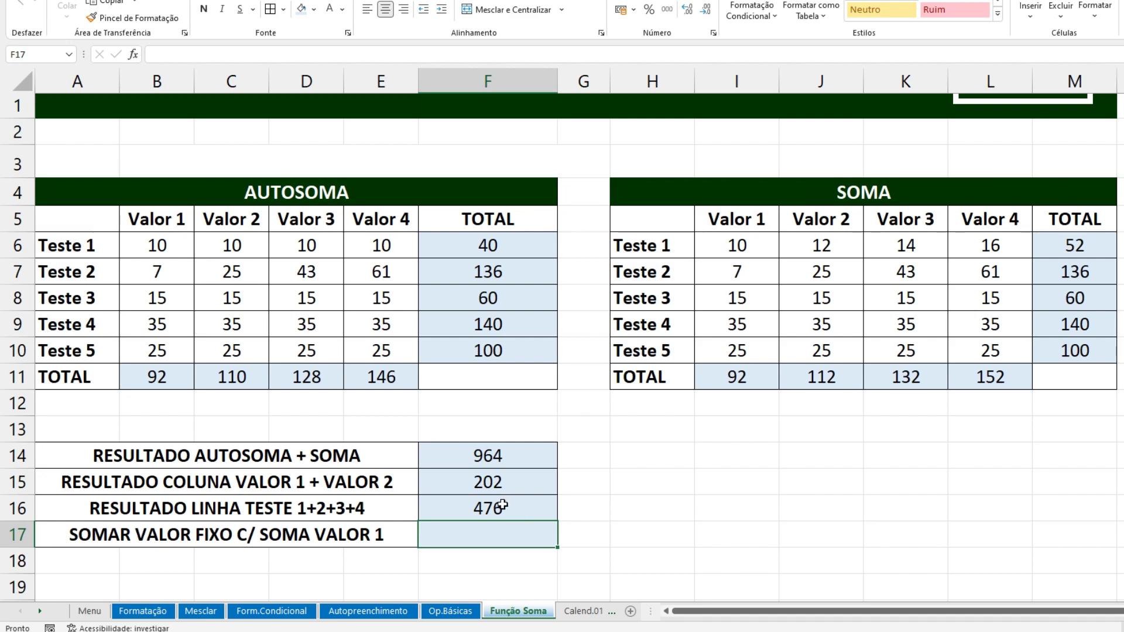
Enter =SOMA(B6:E10;24) in F17 so it returns 500.
type("=")
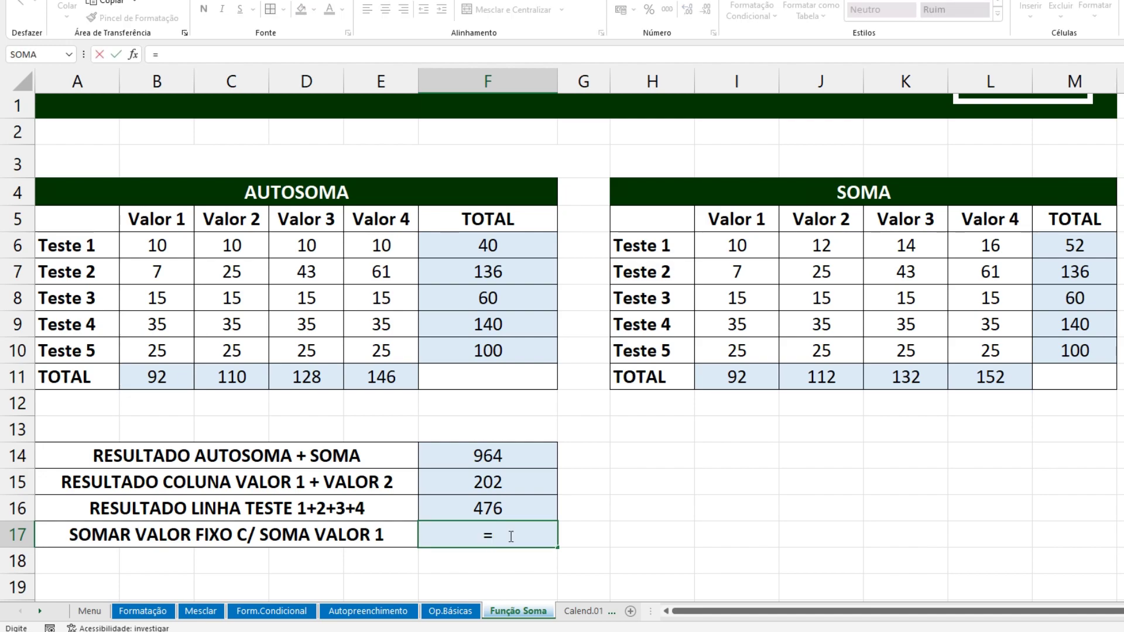
type("SOMA")
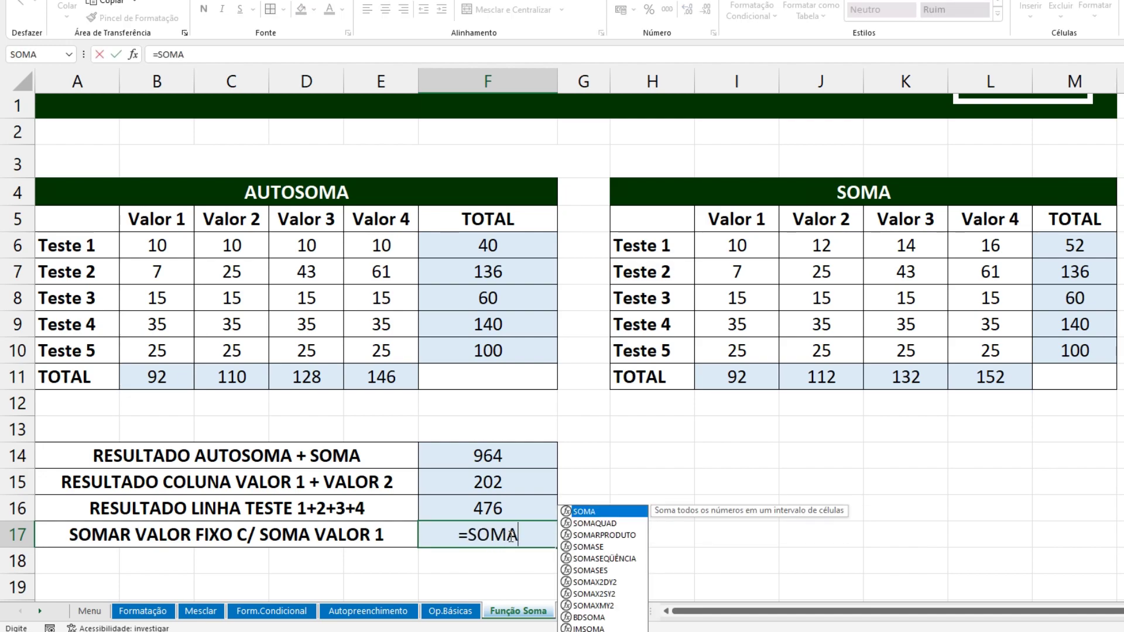
type("(")
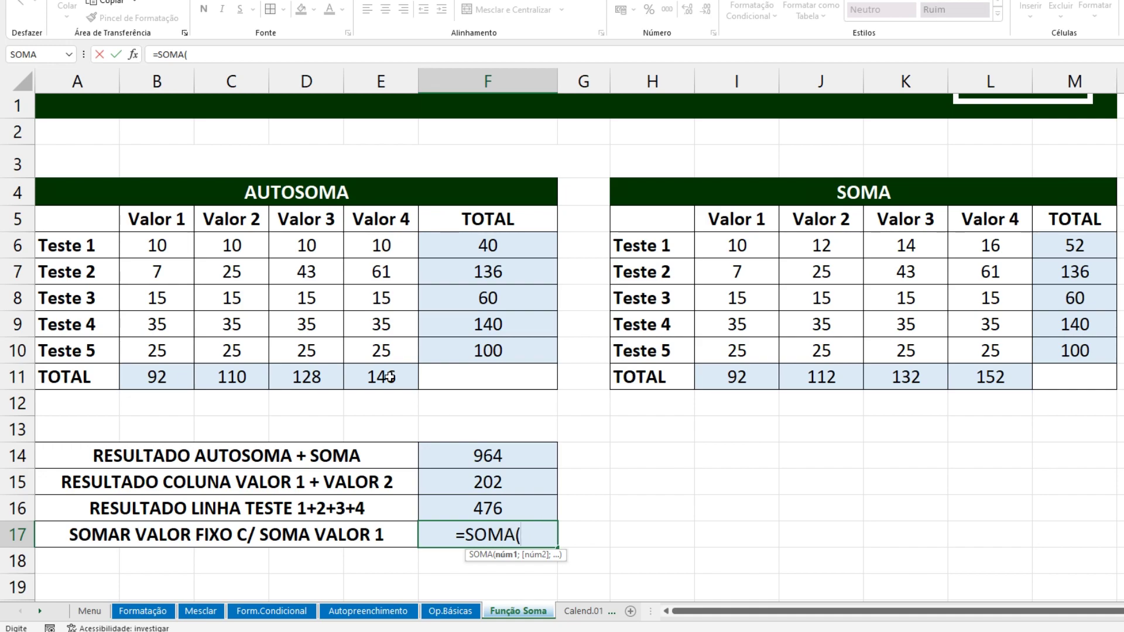
left_click_drag(157, 245, 381, 346)
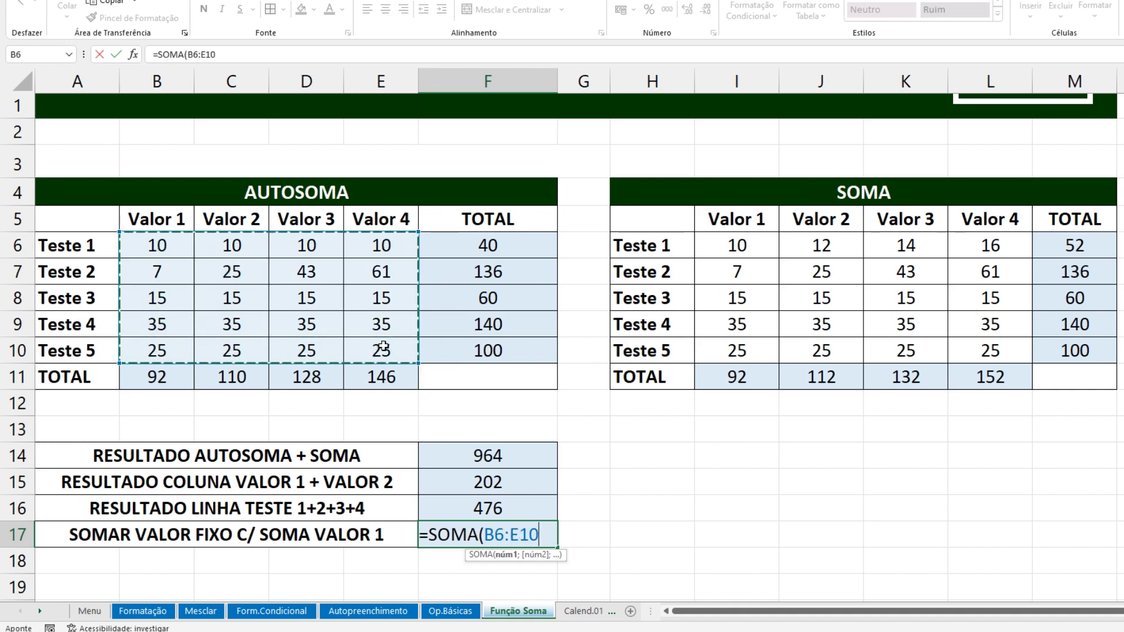
type(";")
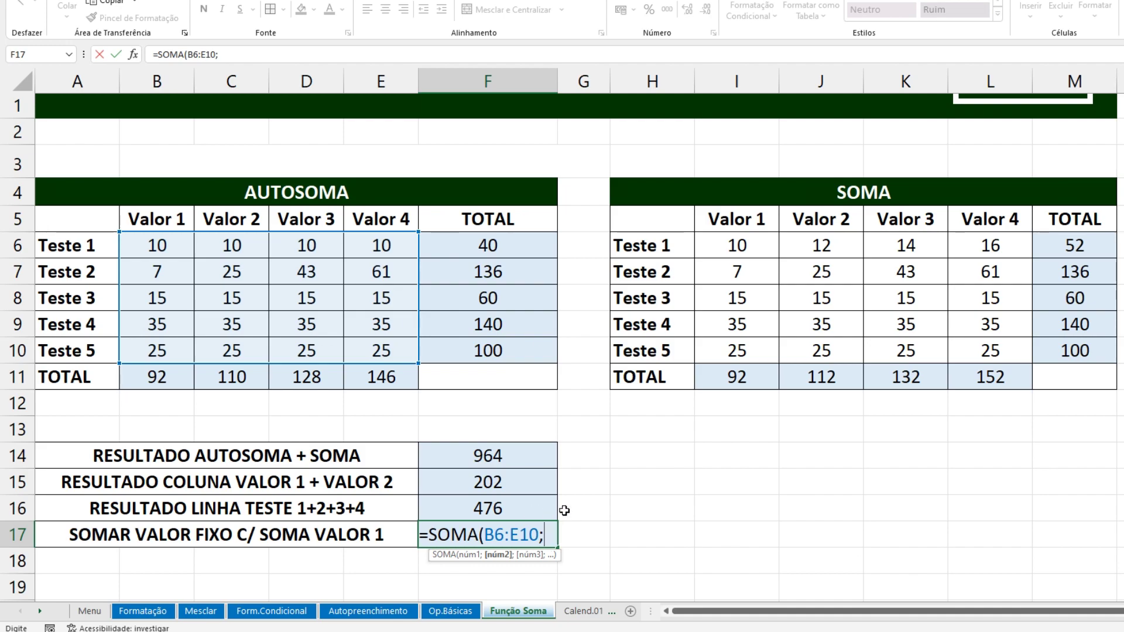
type("24")
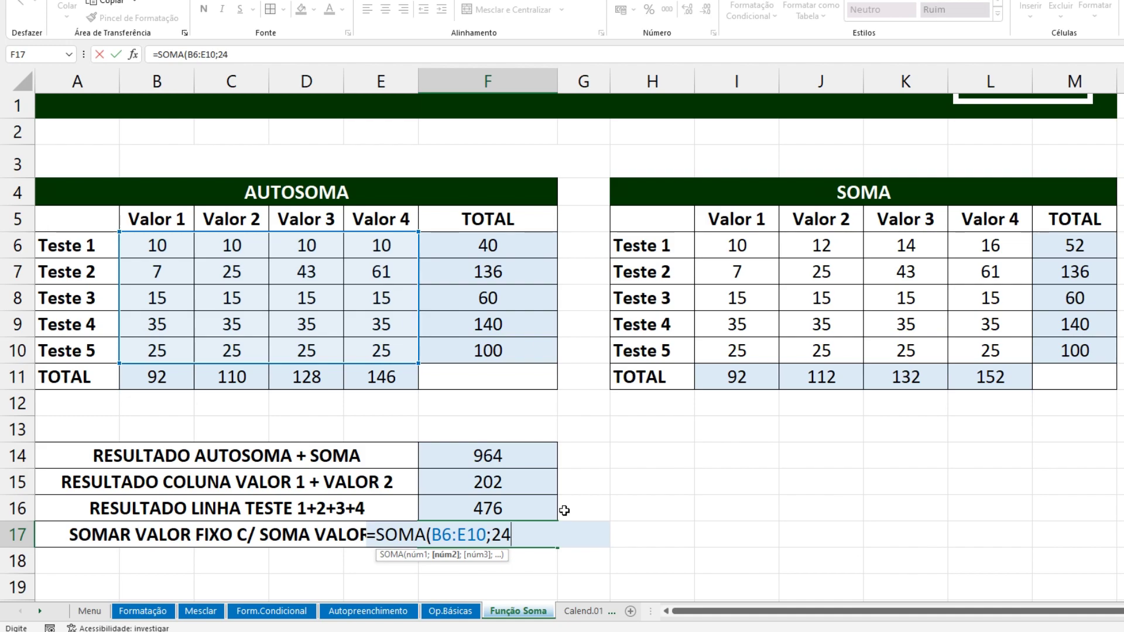
type(")")
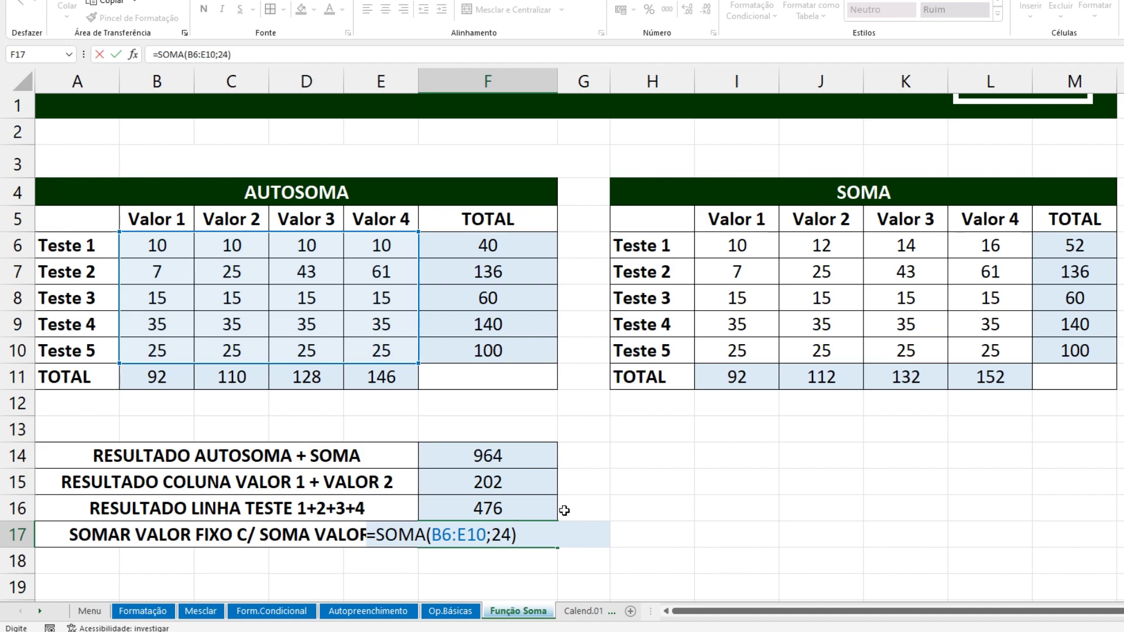
left_click(490, 536)
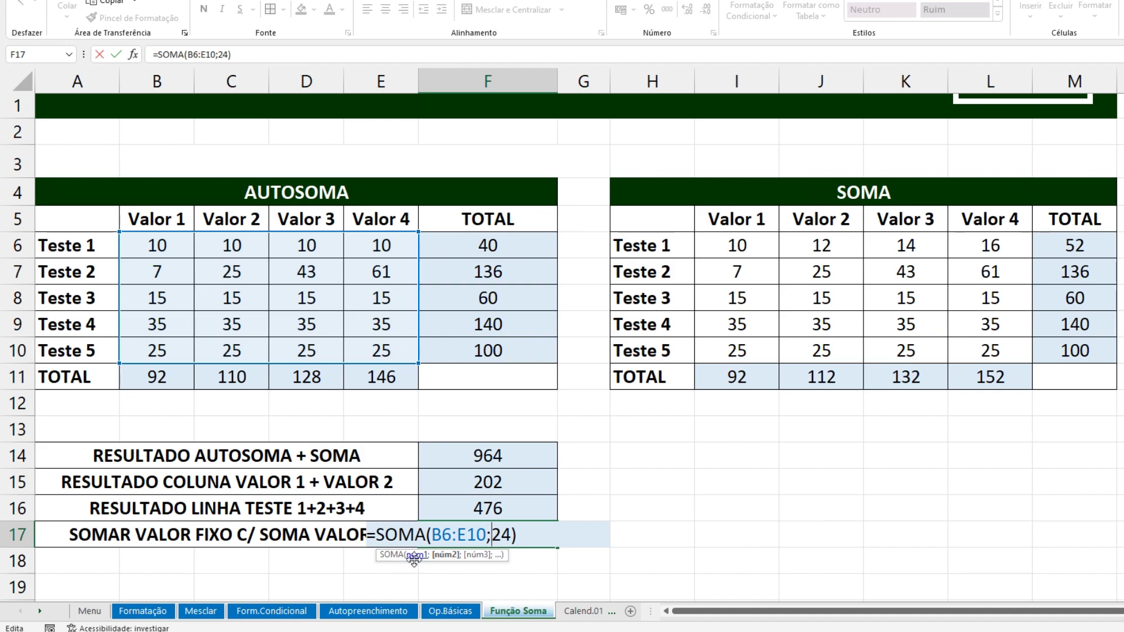
key("Return")
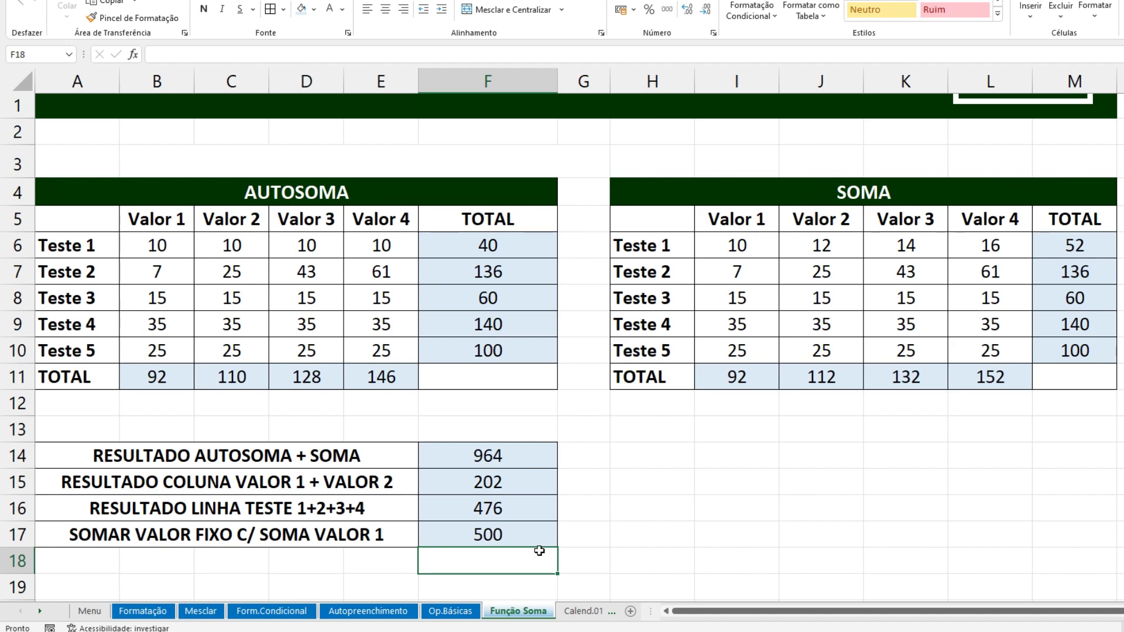
left_click(180, 245)
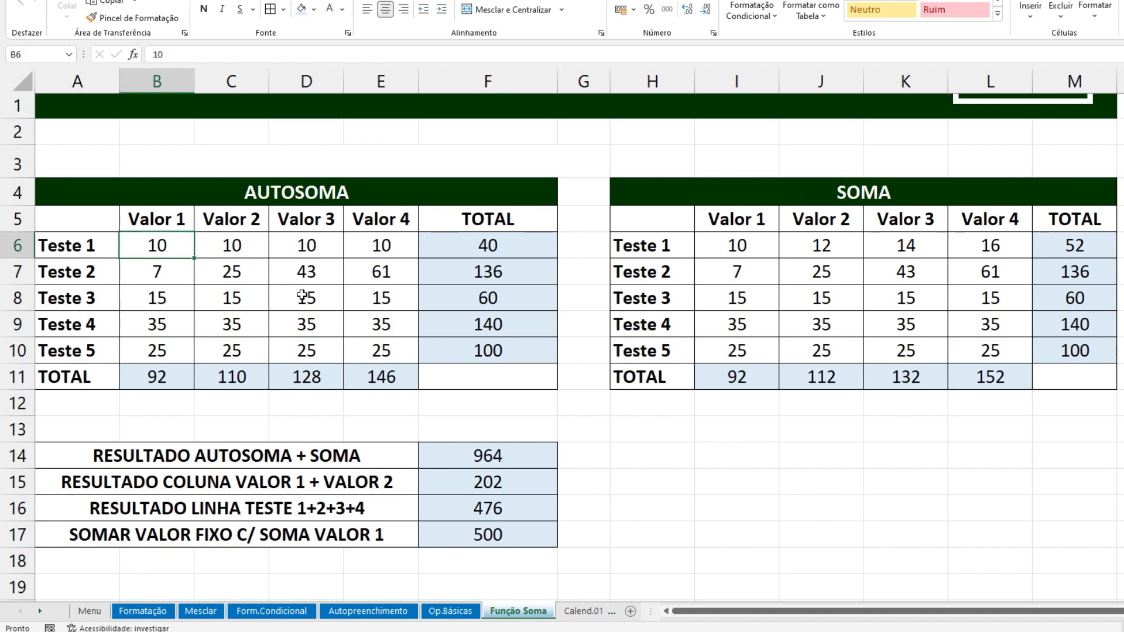
Enter 100 in cells B6, C6 and D6.
type("100")
key("Tab")
type("100")
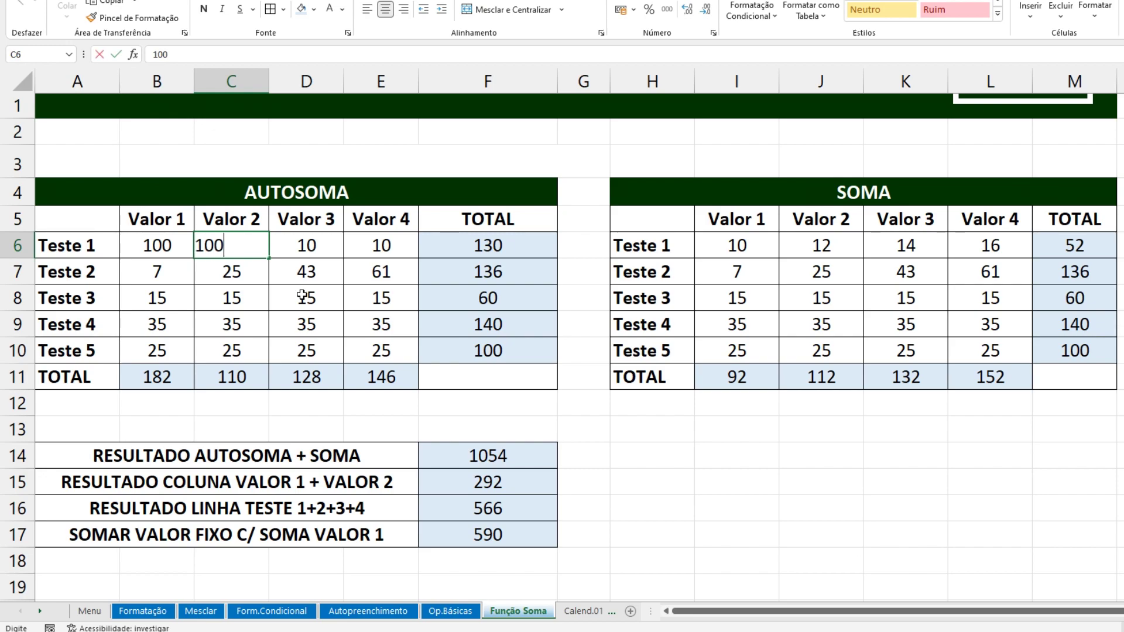
key("Tab")
type("100")
key("Return")
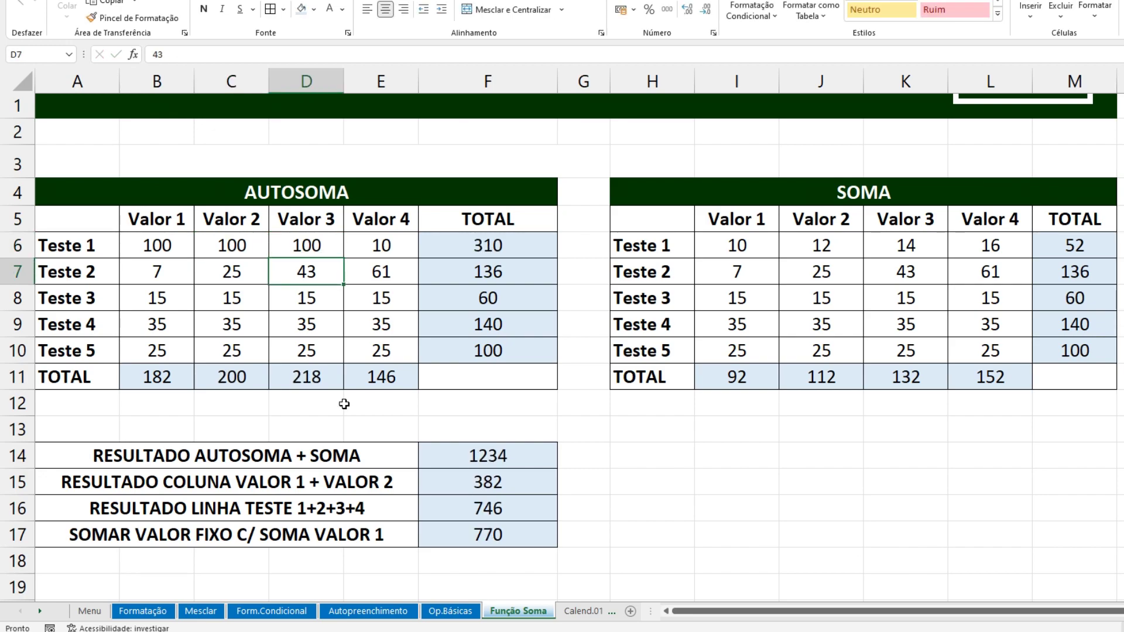
Change F17's fixed value from 24 to 1000, making =SOMA(B6:E10;1000).
left_click(493, 534)
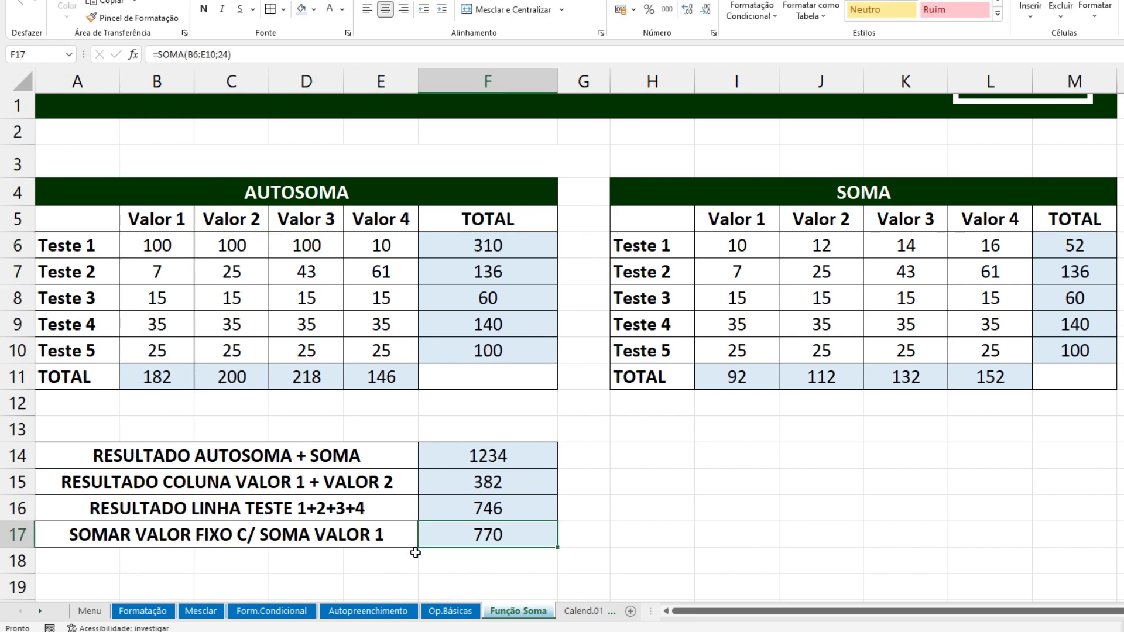
double_click(498, 536)
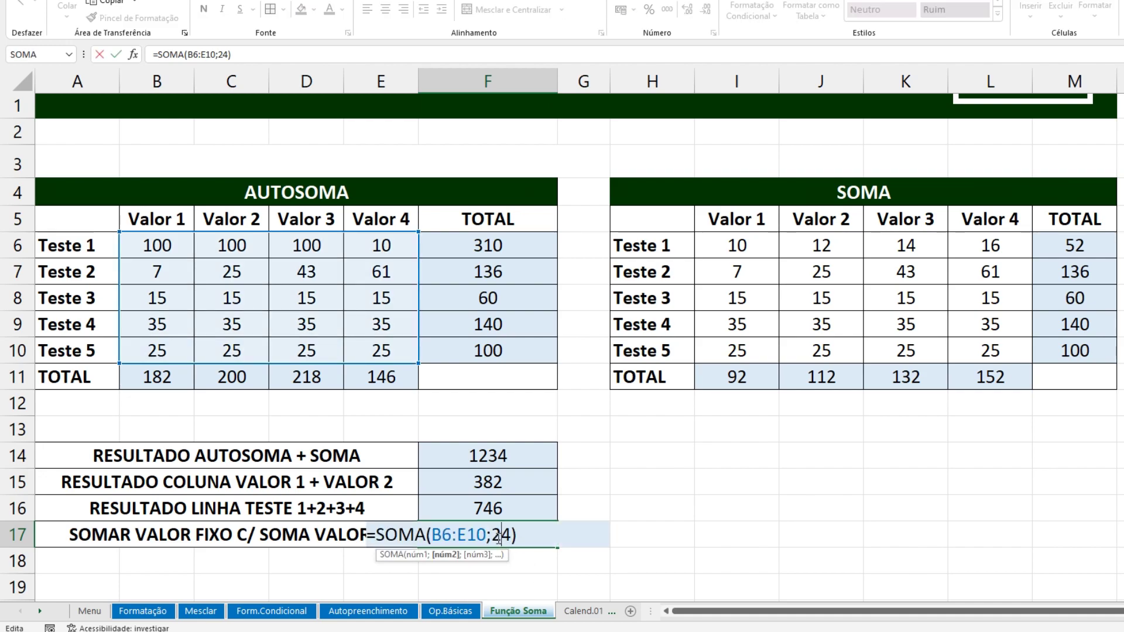
key("Delete")
key("Delete")
type("1000")
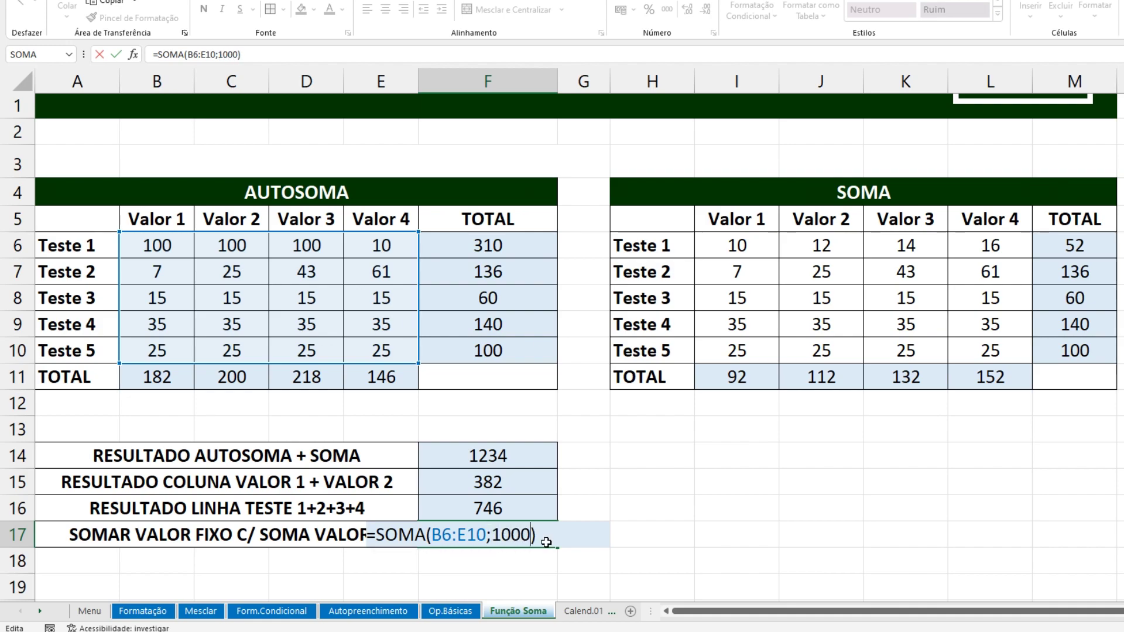
key("Return")
left_click(459, 527)
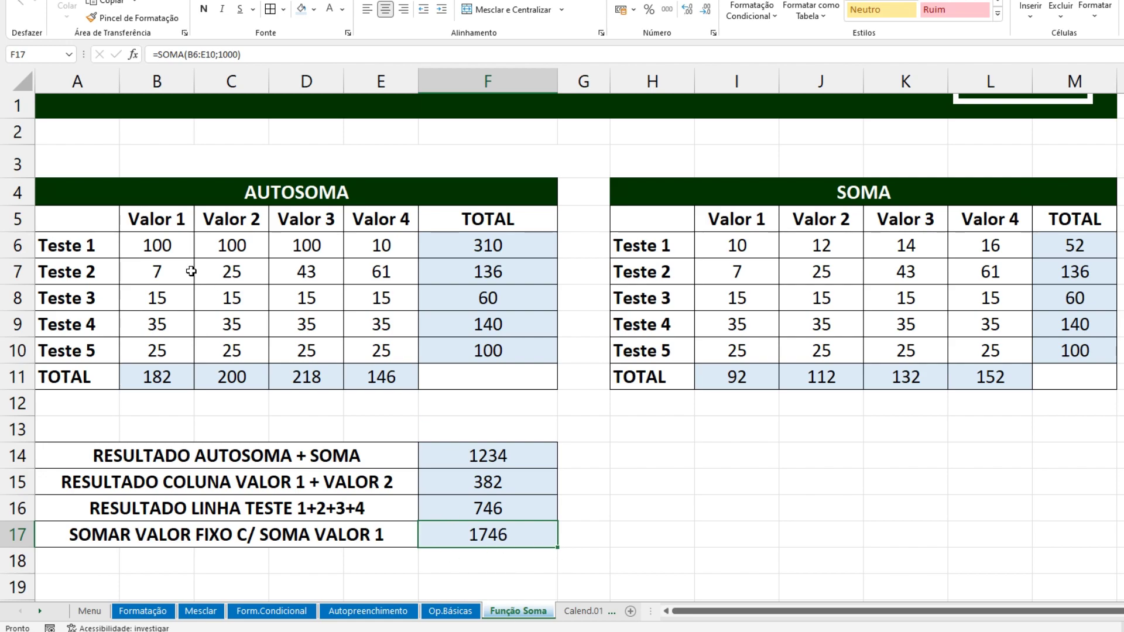
left_click(177, 246)
Zero every AUTOSOMA value by filling 0 from B6 across B6:E10.
type("0")
key("Return")
left_click(177, 246)
left_click_drag(193, 258, 194, 362)
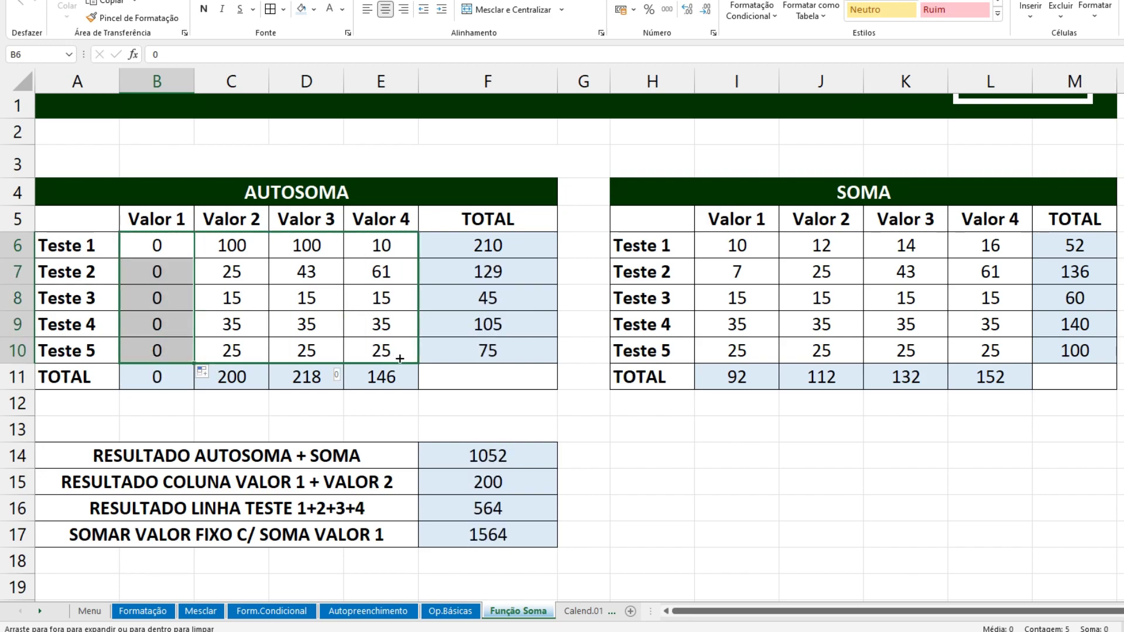
left_click_drag(260, 362, 387, 362)
left_click(176, 247)
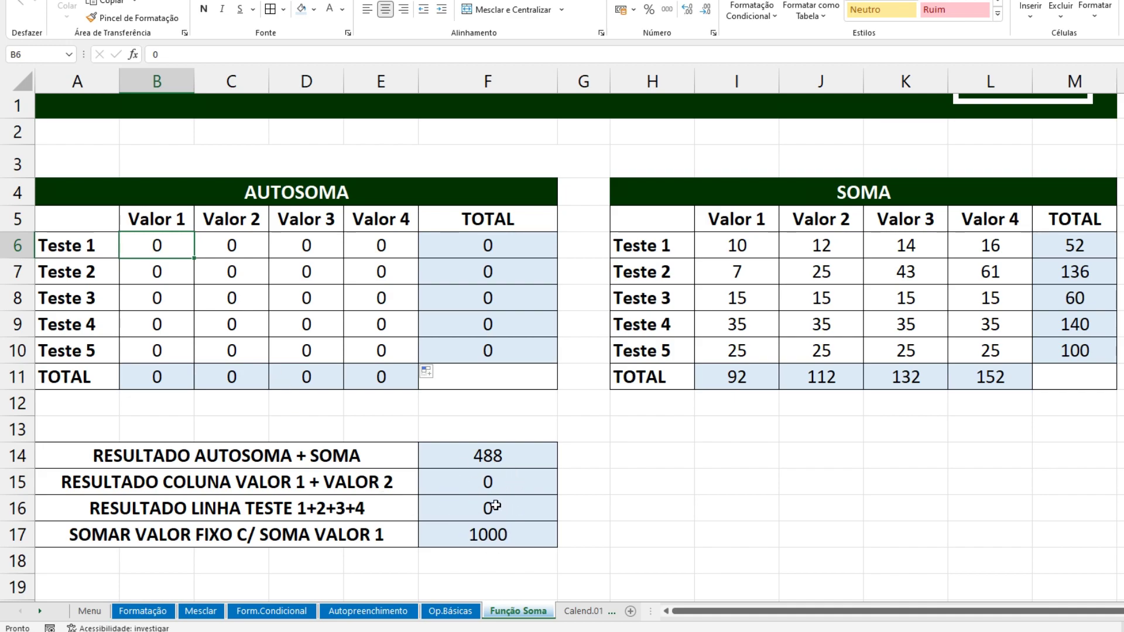
Review the formulas in F17 and F14 without changing them.
left_click(488, 536)
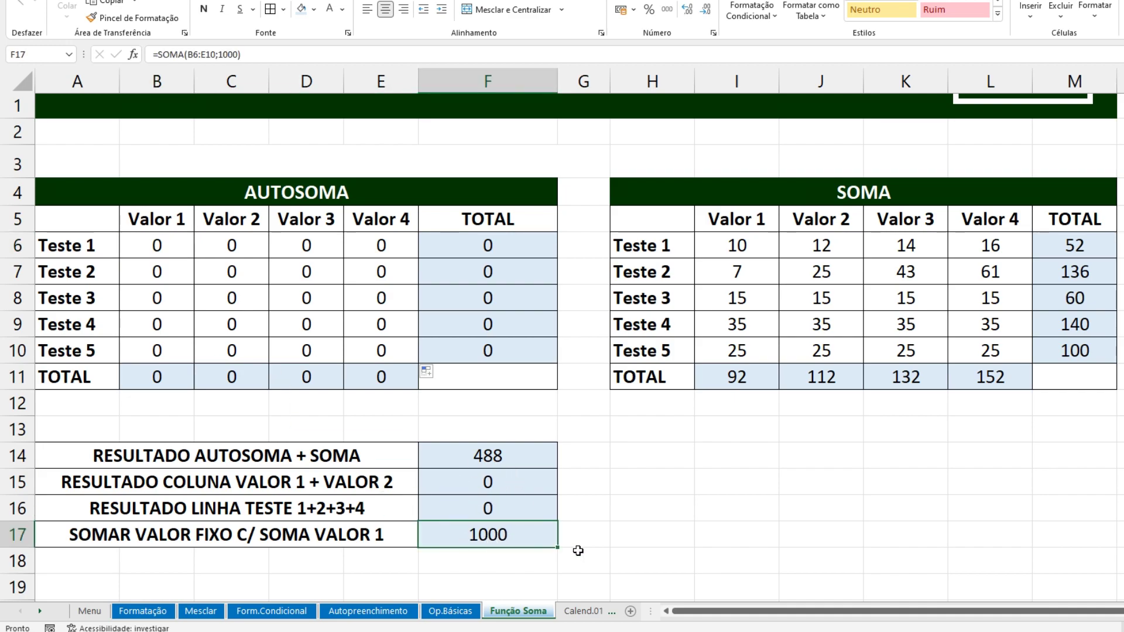
left_click(502, 449)
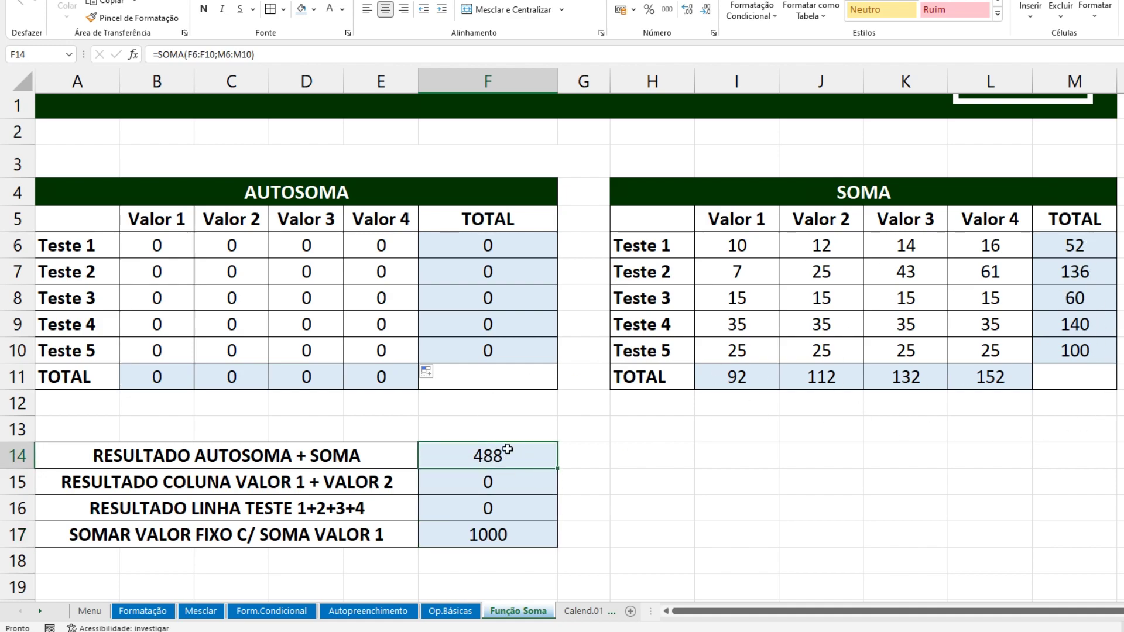
left_click(477, 529)
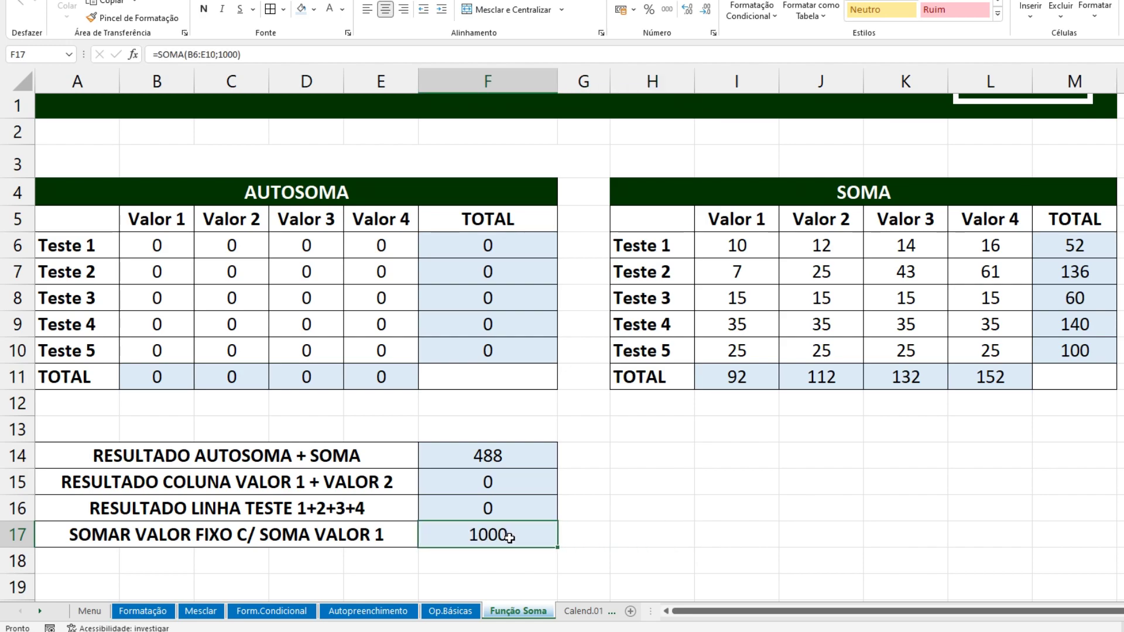
double_click(509, 536)
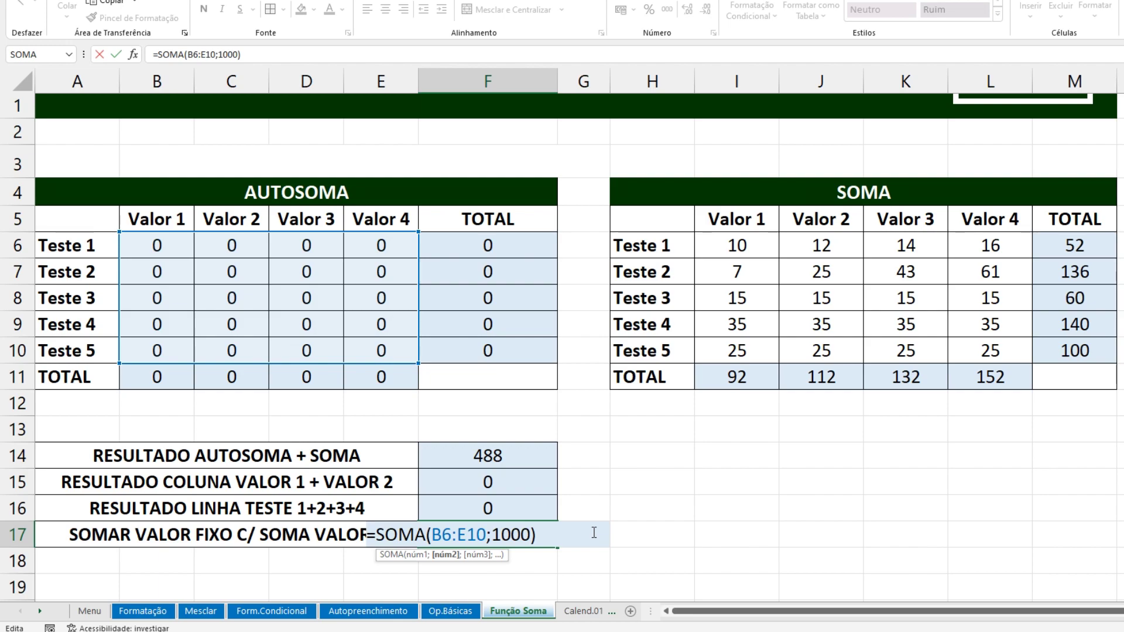
key("Return")
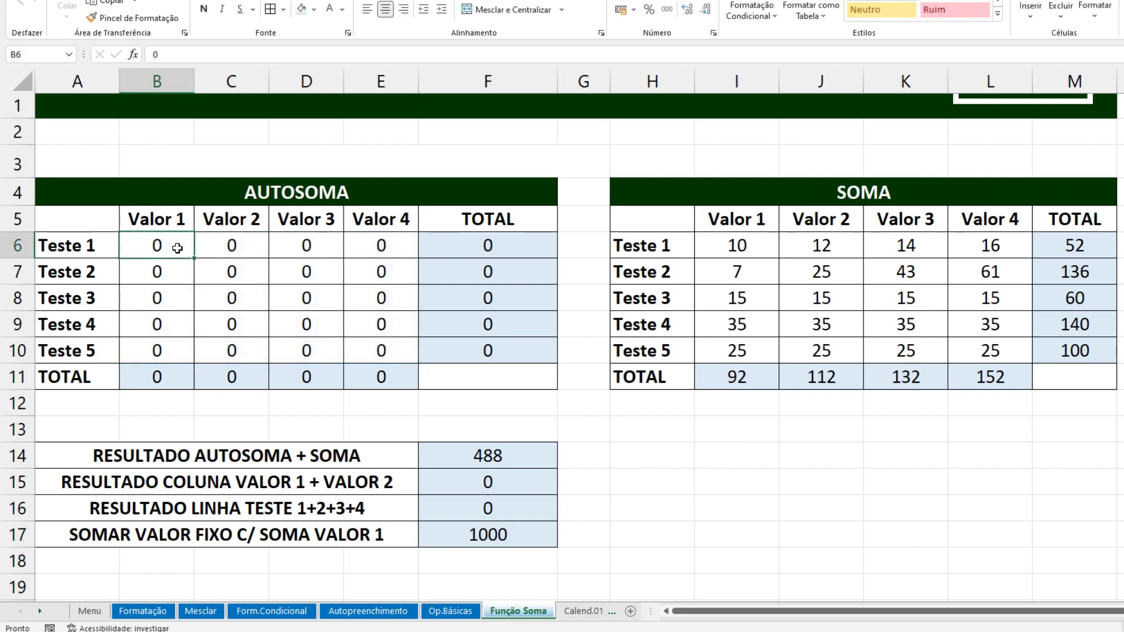
Enter 10, 1, 1, 1 down B6:B9 in the Valor 1 column.
type("10")
key("Return")
type("1")
key("Return")
type("1")
key("Return")
type("1")
key("Return")
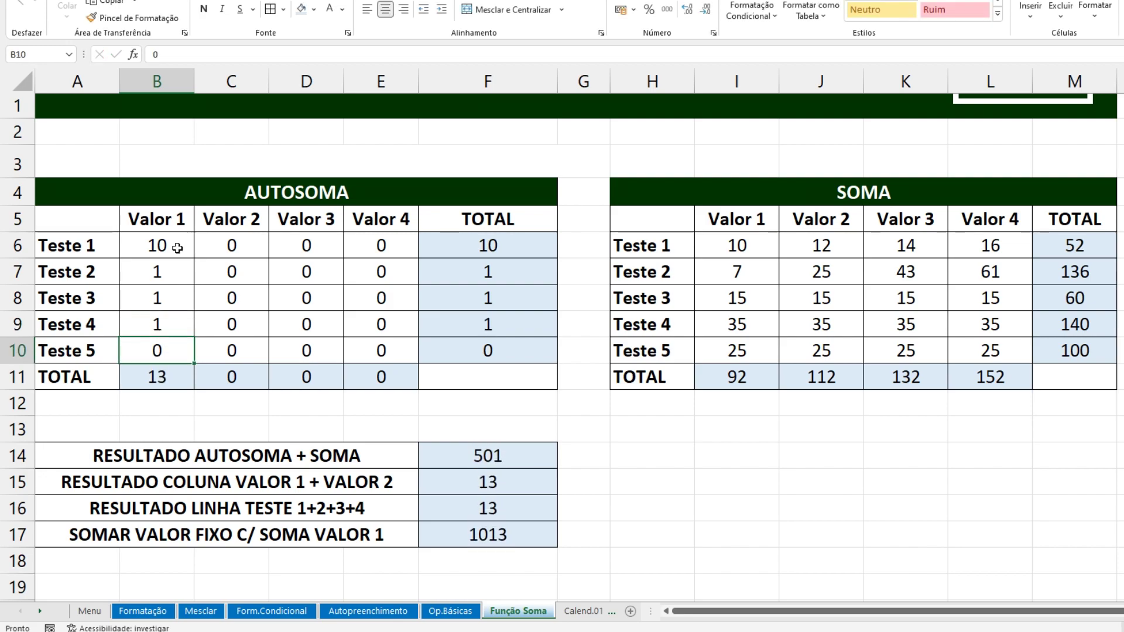
left_click(650, 401)
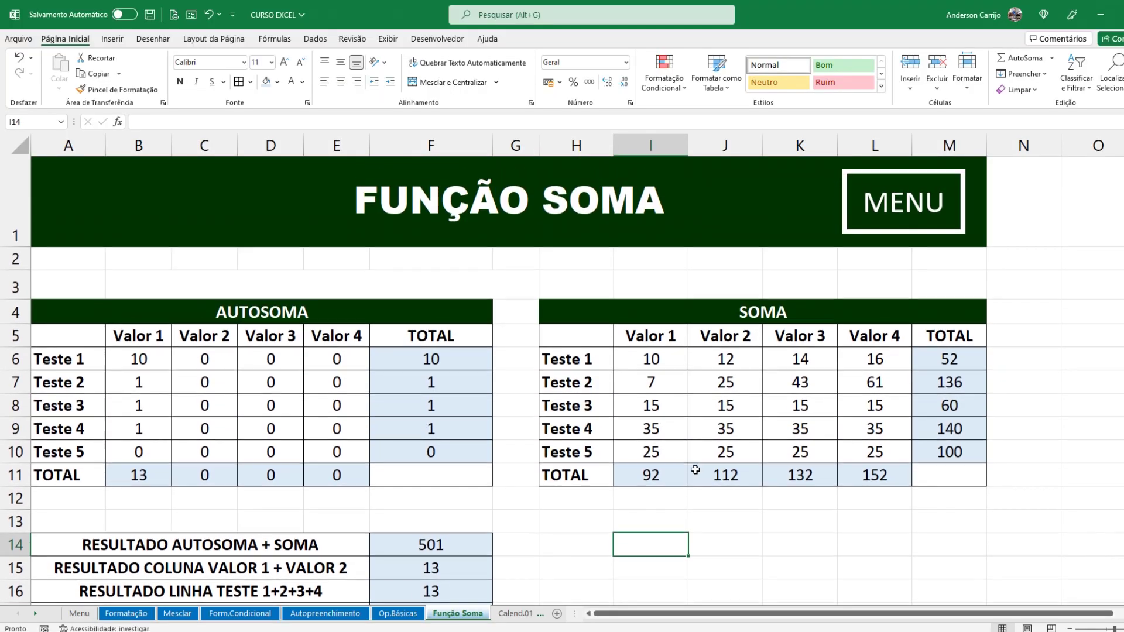
left_click(476, 288)
left_click(609, 277)
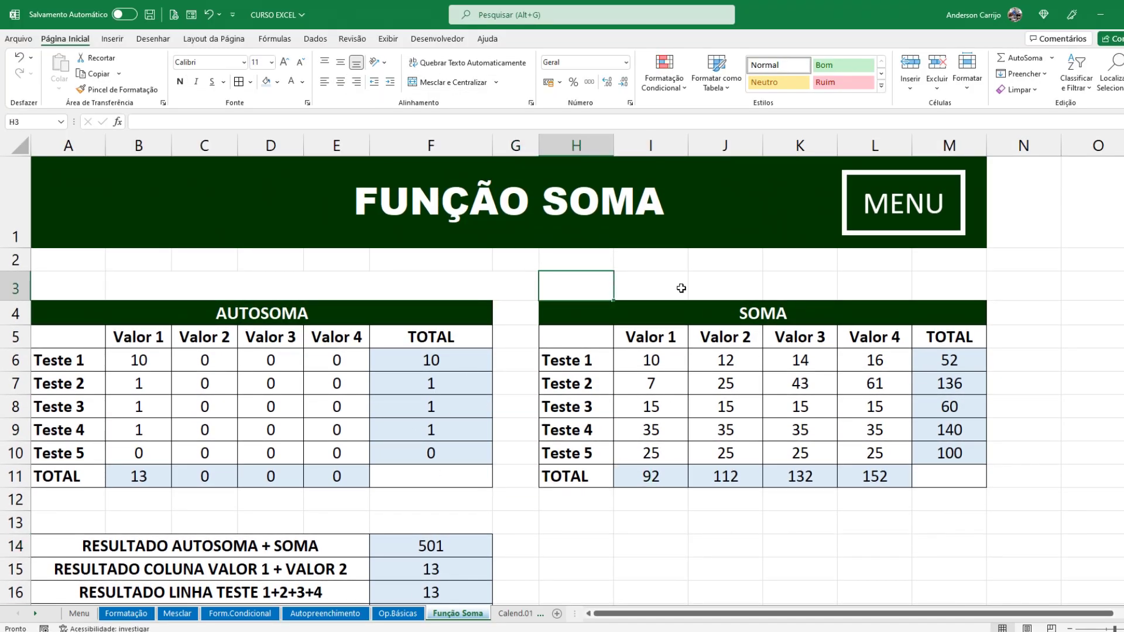
left_click(328, 285)
left_click(691, 539)
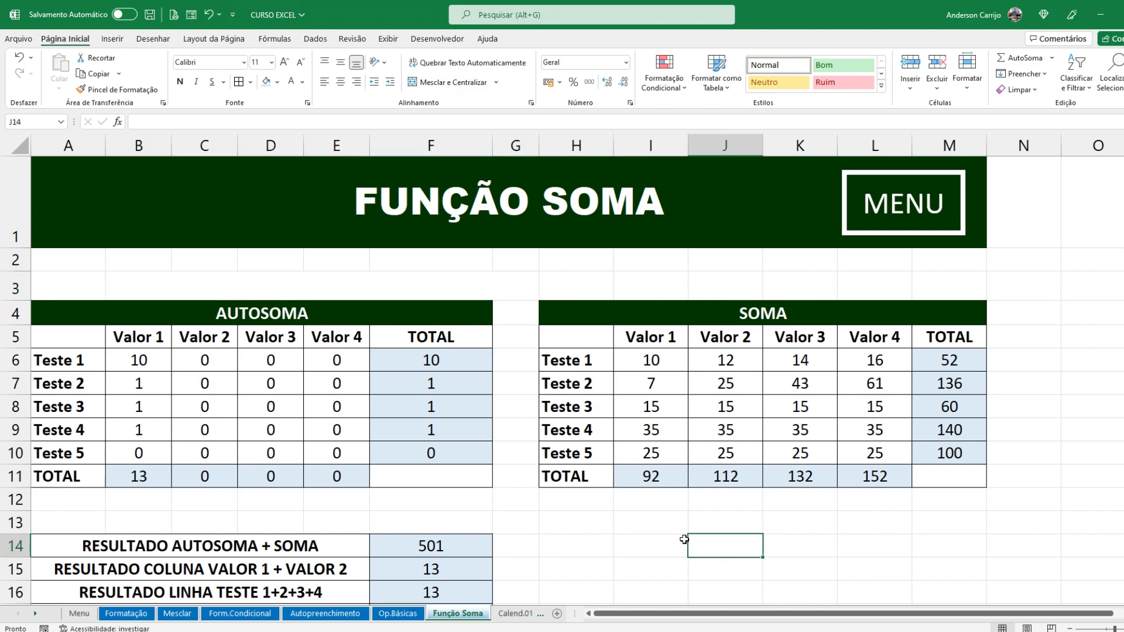
scroll(559, 526, "down", 1)
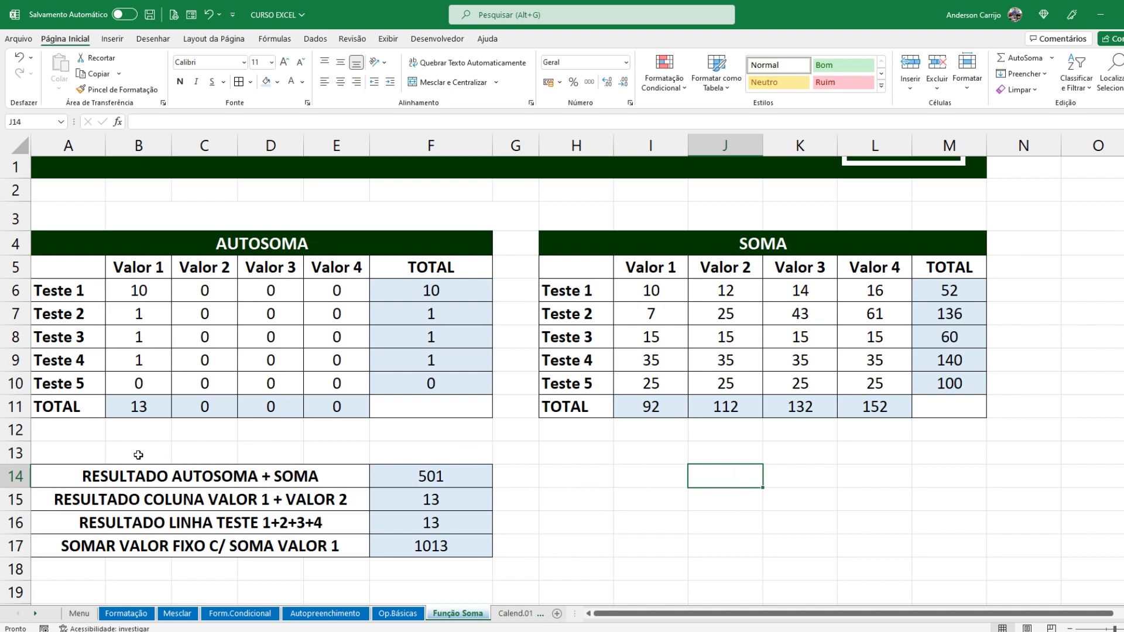
left_click(748, 448)
left_click(830, 455)
left_click(907, 460)
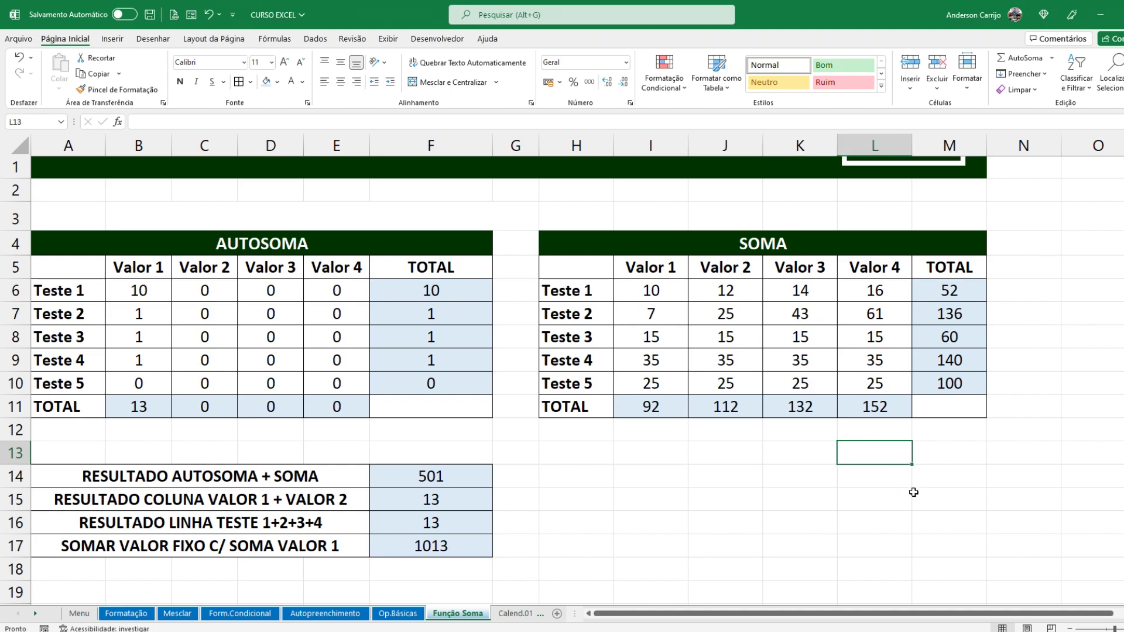
left_click(1054, 404)
left_click(1047, 292)
left_click(1087, 263)
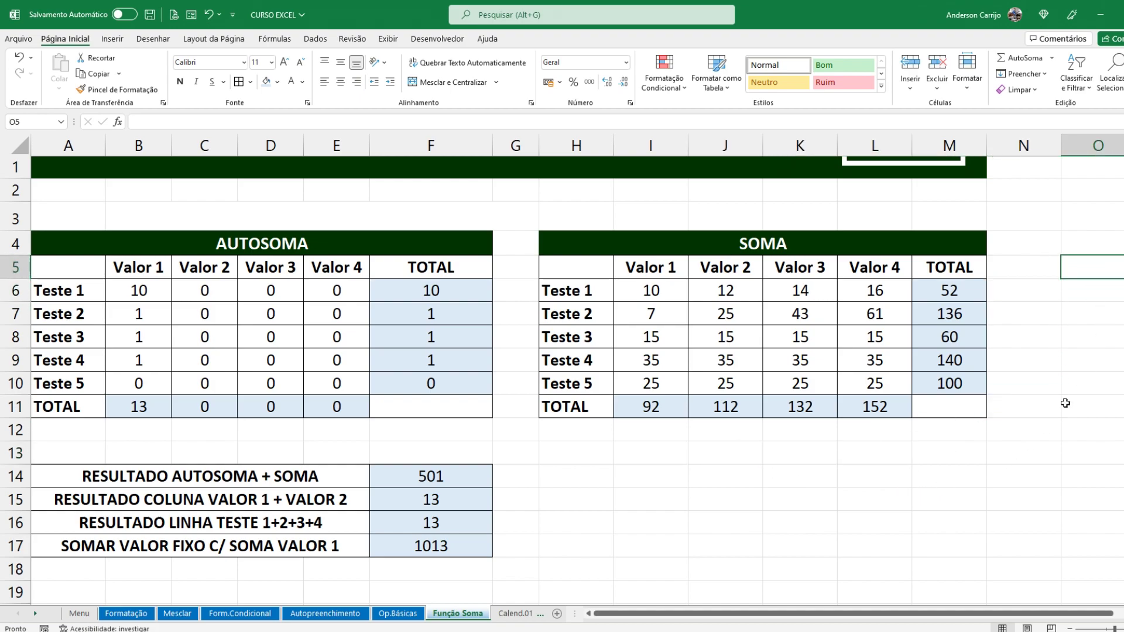
scroll(1065, 403, "up", 1)
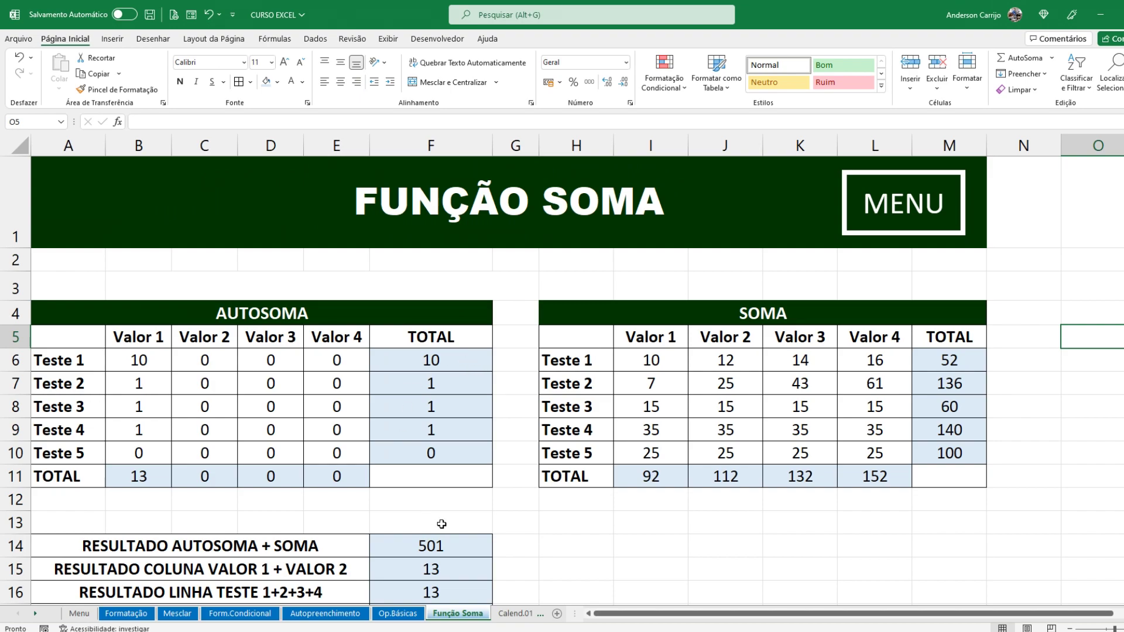
left_click(598, 542)
left_click(757, 547)
left_click(943, 539)
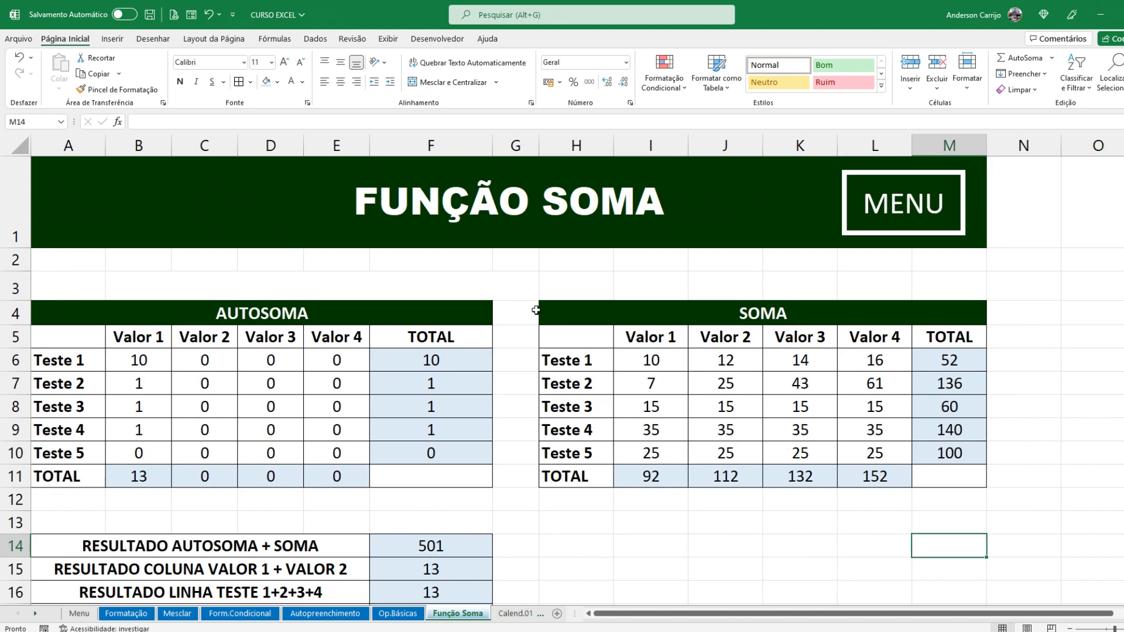
left_click(571, 284)
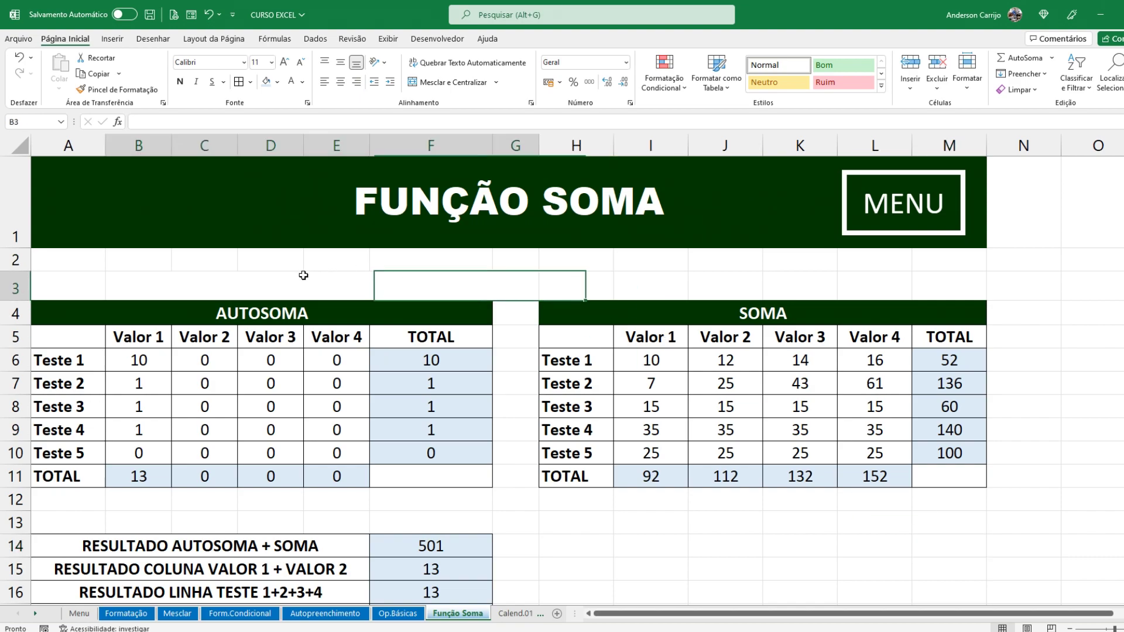
left_click_drag(308, 264, 117, 284)
left_click(624, 518)
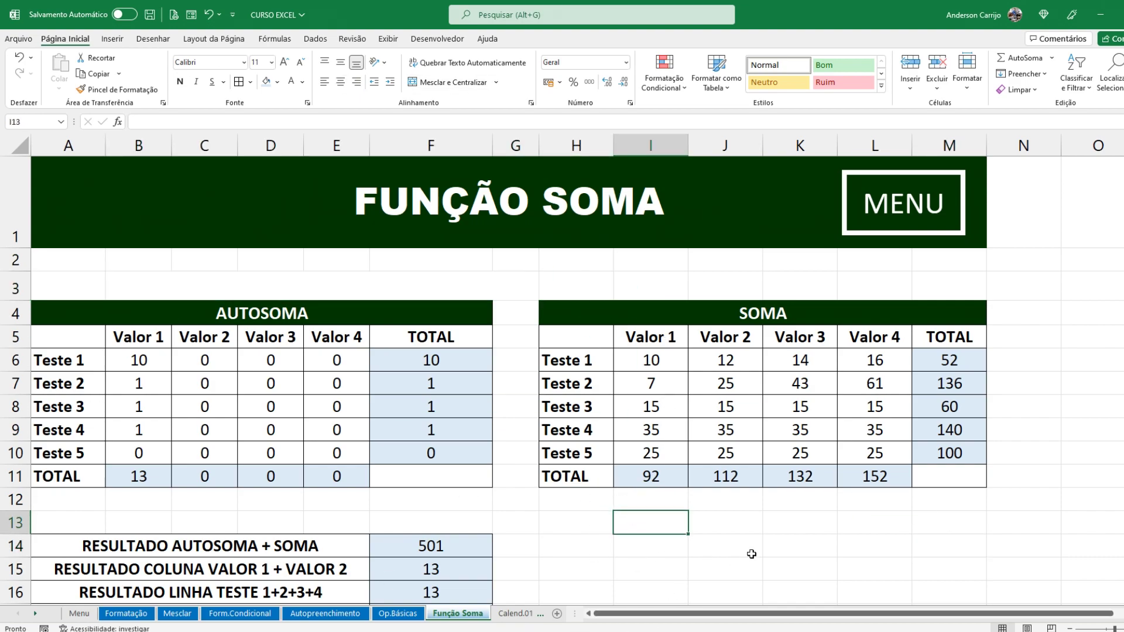